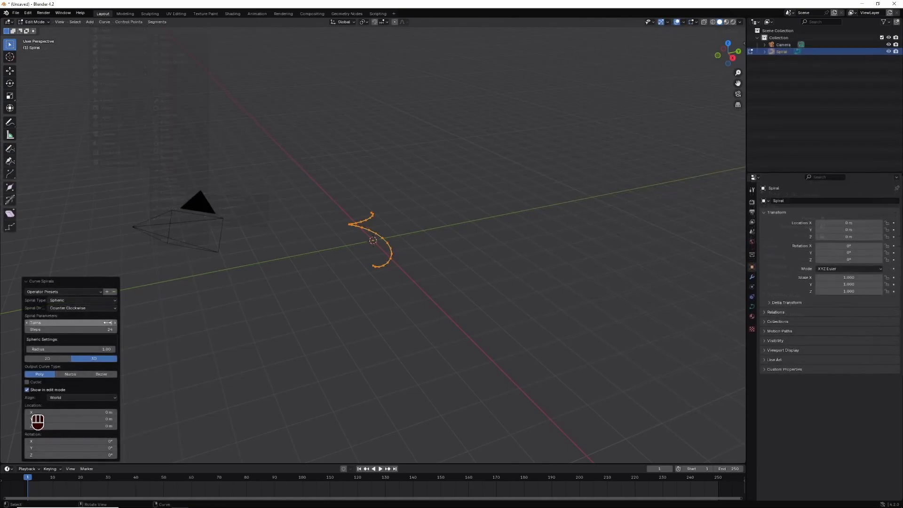
# - Increase the spheric spiral's number of turns and raise the curve's start mapping factor
pyautogui.moveTo(106, 325); pyautogui.dragTo(109, 324)
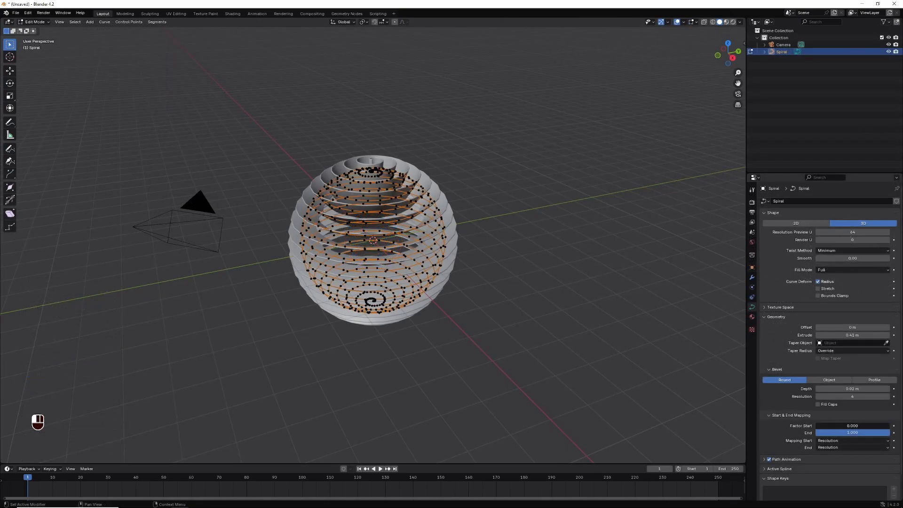
pyautogui.moveTo(819, 426); pyautogui.dragTo(889, 426)
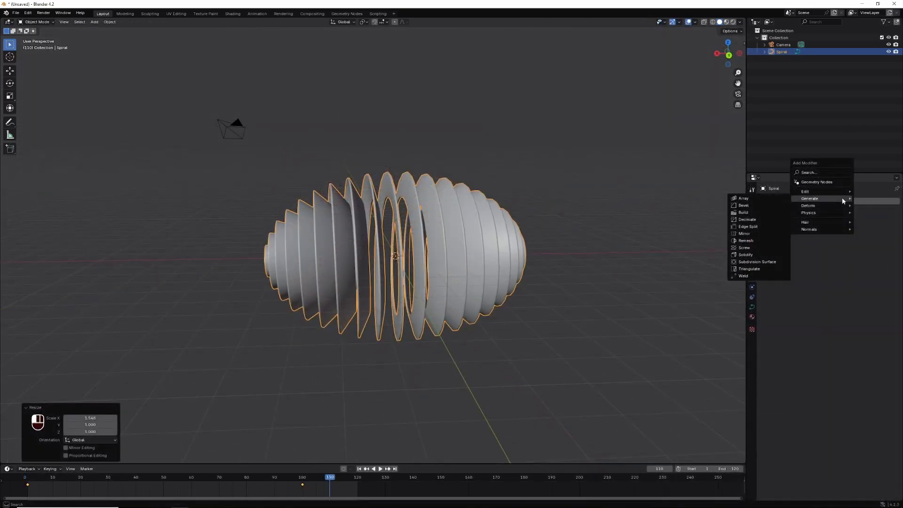
# - Add a Simple Deform modifier to the stretched spiral and adjust its twist angle about the X axis
pyautogui.moveTo(820, 205)
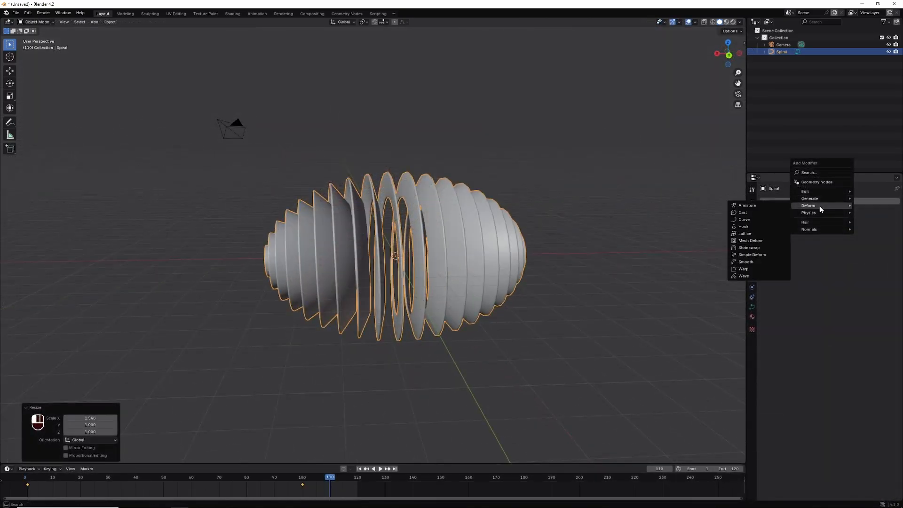
pyautogui.click(755, 256)
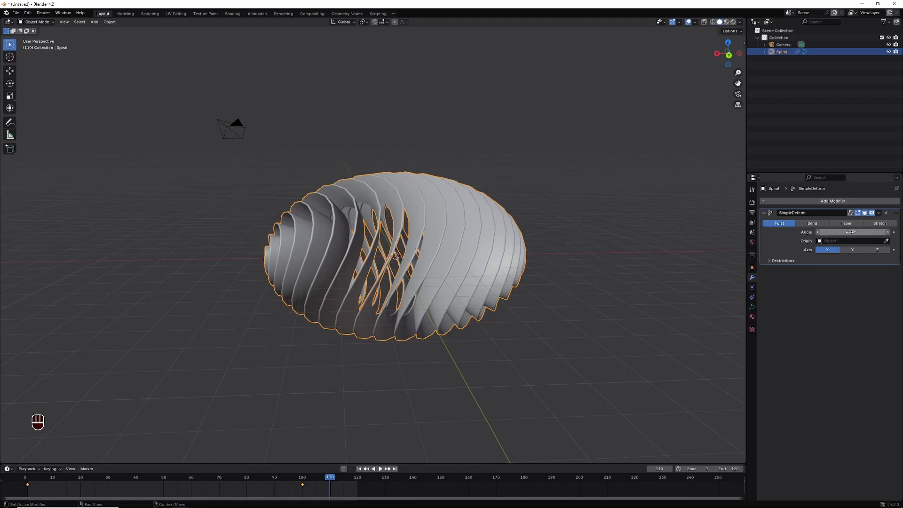
pyautogui.moveTo(848, 232); pyautogui.dragTo(861, 232)
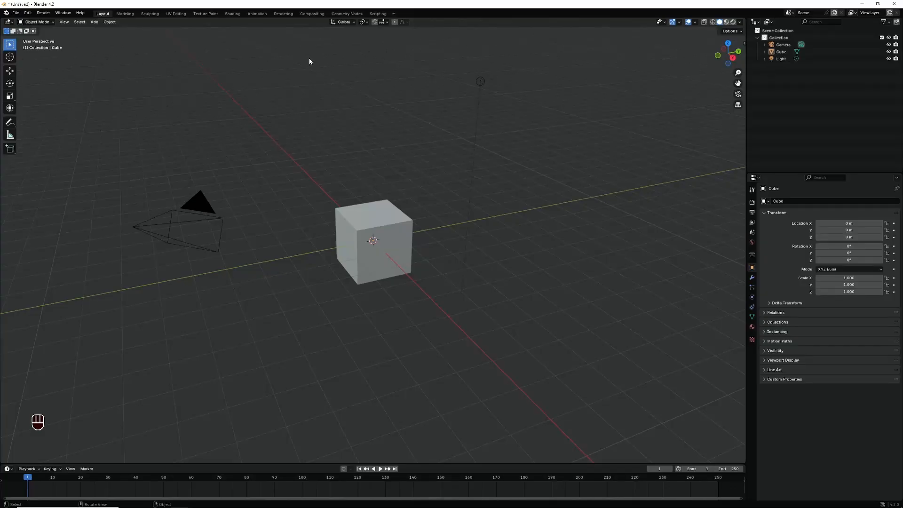
# - Delete the default cube and light from the scene
pyautogui.moveTo(309, 59); pyautogui.dragTo(514, 341)
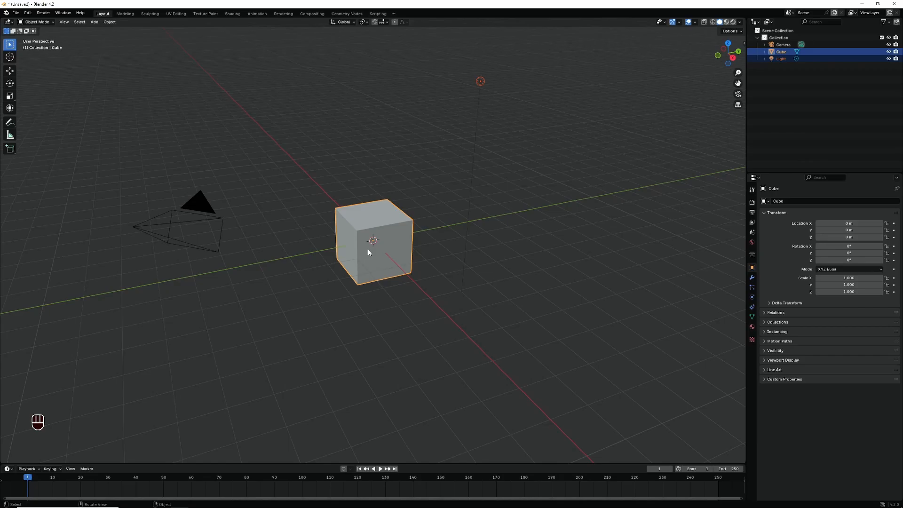
pyautogui.press('x')
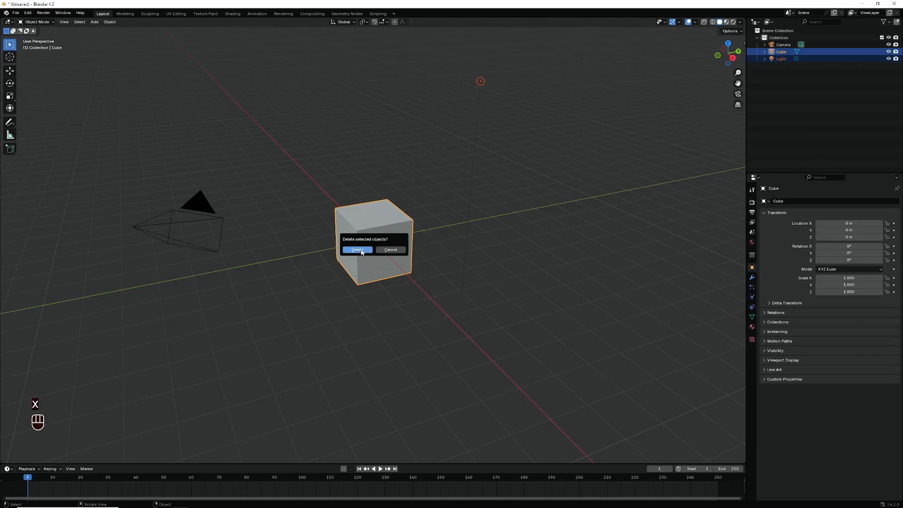
pyautogui.click(361, 250)
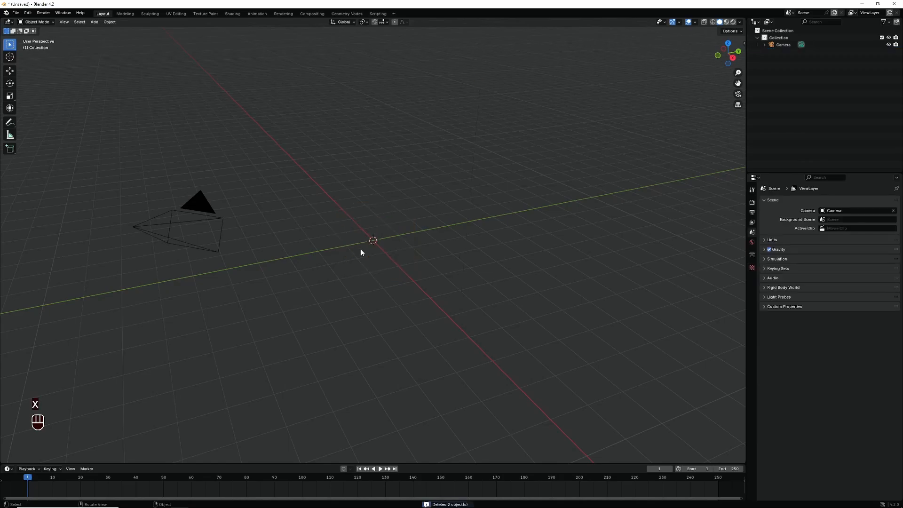
pyautogui.click(27, 13)
pyautogui.click(94, 22)
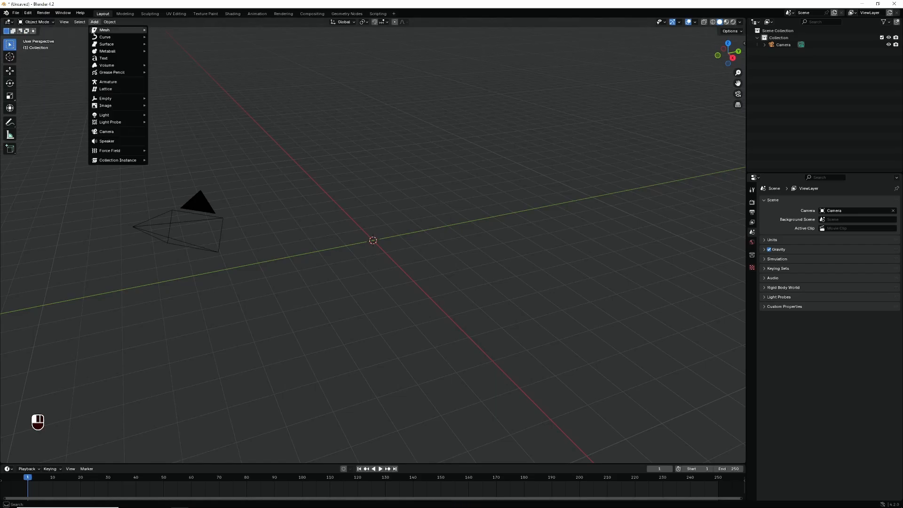
pyautogui.moveTo(96, 37)
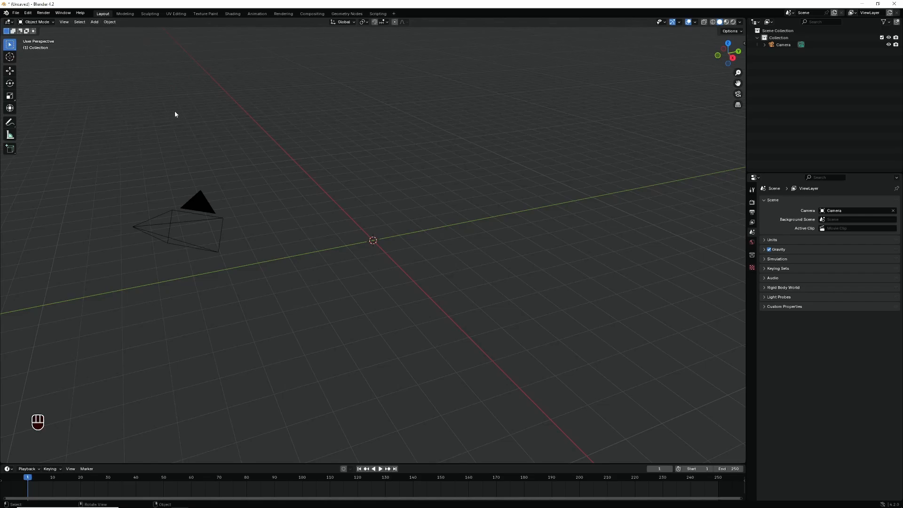
# - Enable the Extra Curve Objects add-on in the preferences, save them and close the preferences window
pyautogui.click(28, 13)
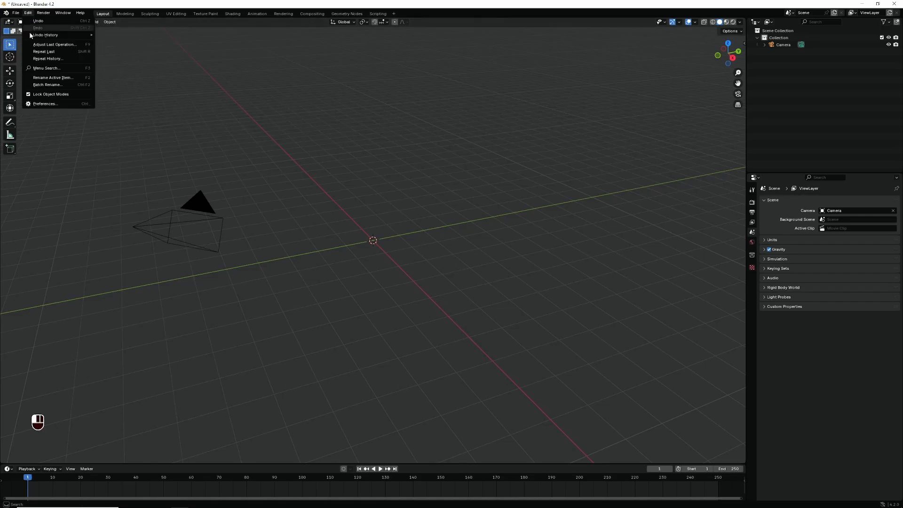
pyautogui.click(42, 104)
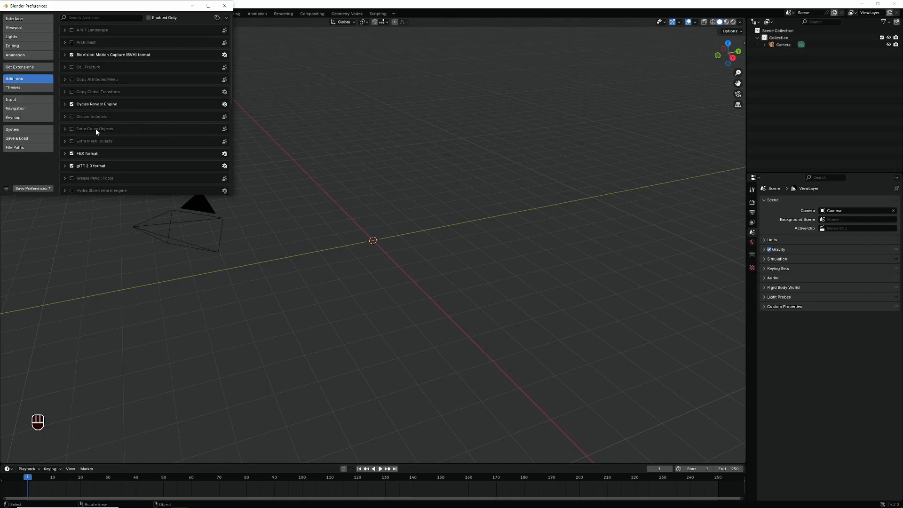
pyautogui.click(71, 128)
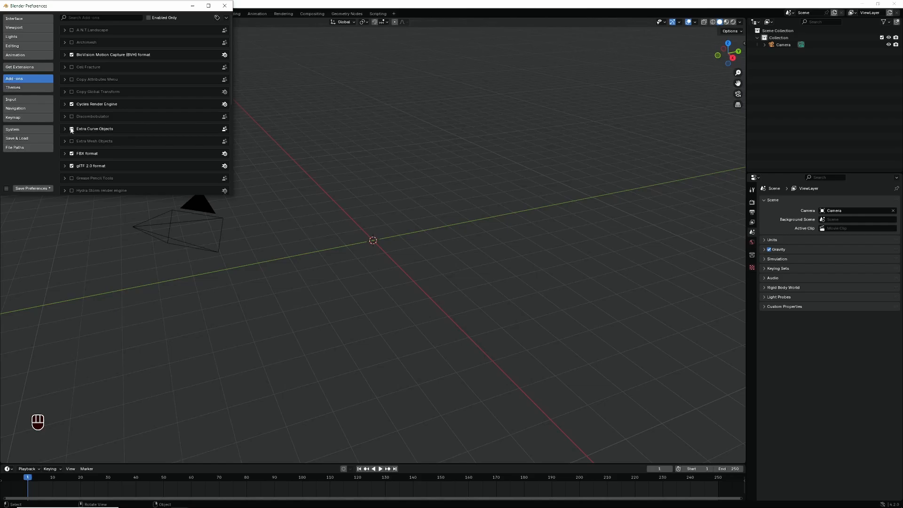
pyautogui.click(38, 188)
pyautogui.click(224, 8)
# - Add a Spheric curve spiral at the world origin
pyautogui.click(94, 22)
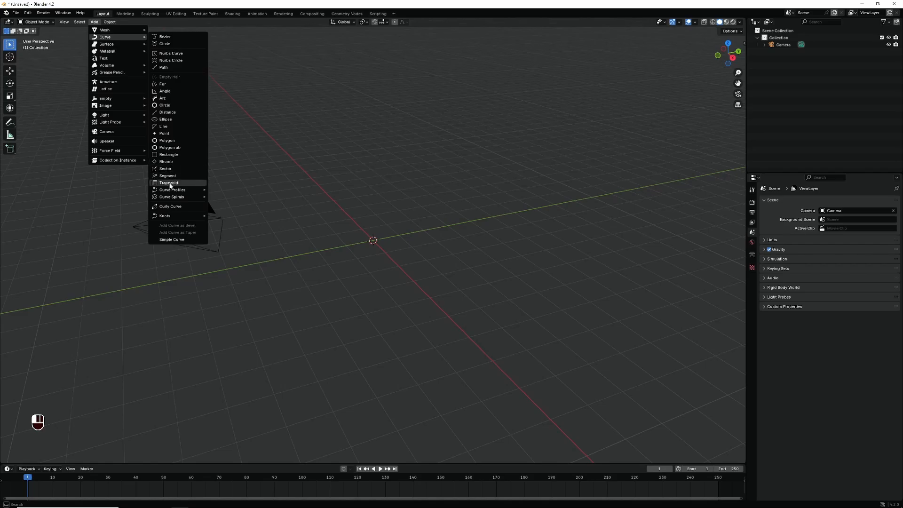
pyautogui.moveTo(159, 199)
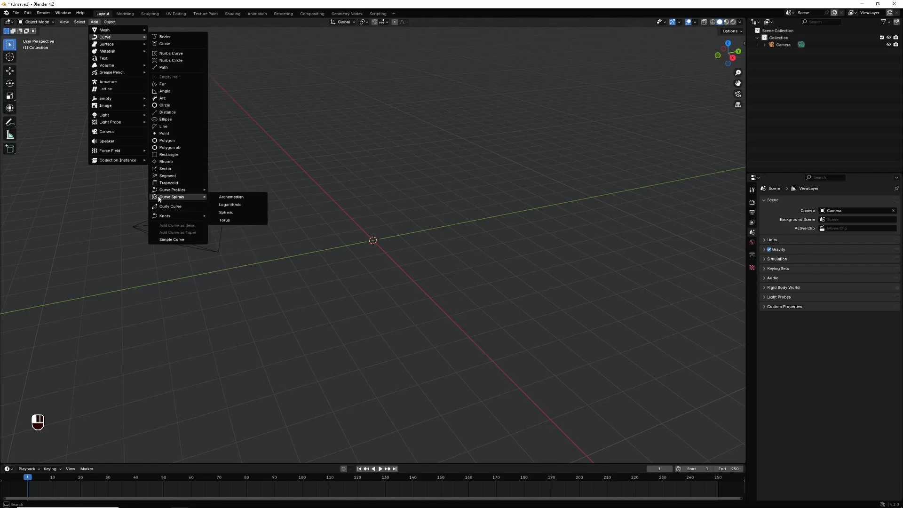
pyautogui.click(230, 213)
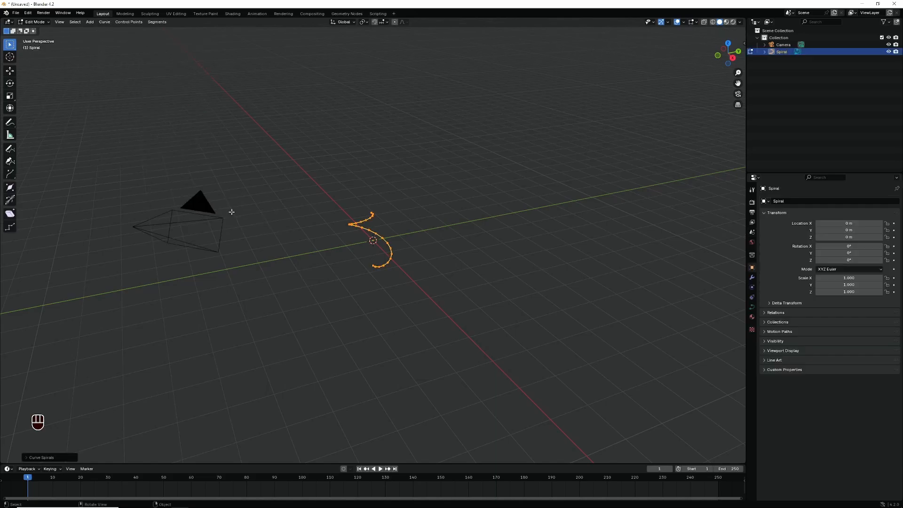
# - Set the spheric spiral to 21 turns with a radius of 2.5, and deselect its points
pyautogui.click(58, 458)
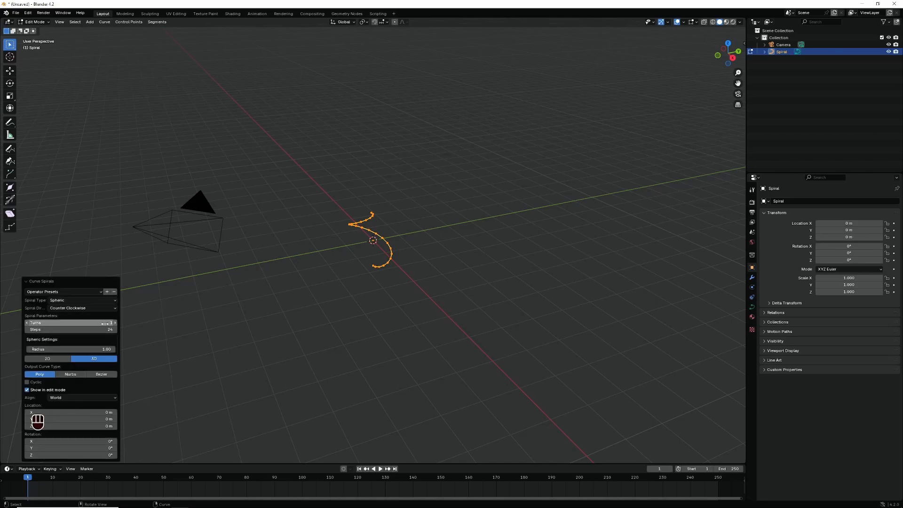
pyautogui.moveTo(107, 324); pyautogui.dragTo(113, 324)
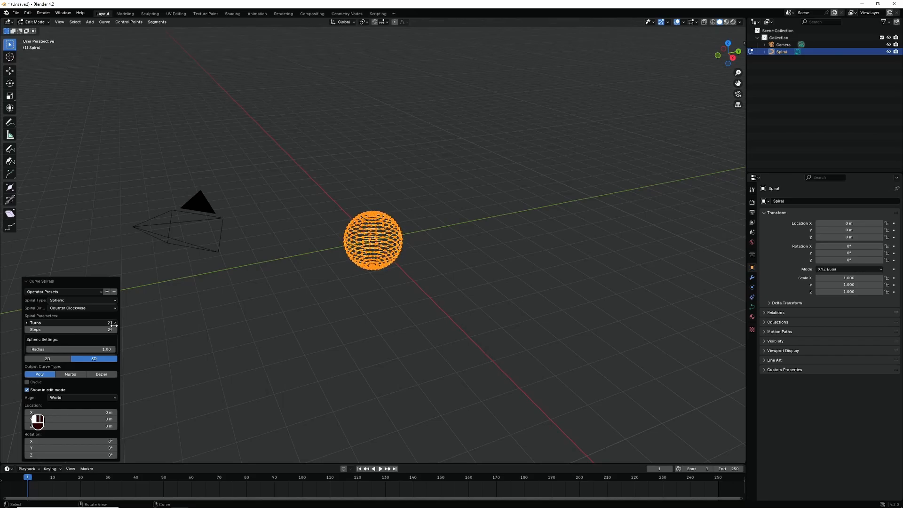
pyautogui.moveTo(114, 325); pyautogui.dragTo(114, 324)
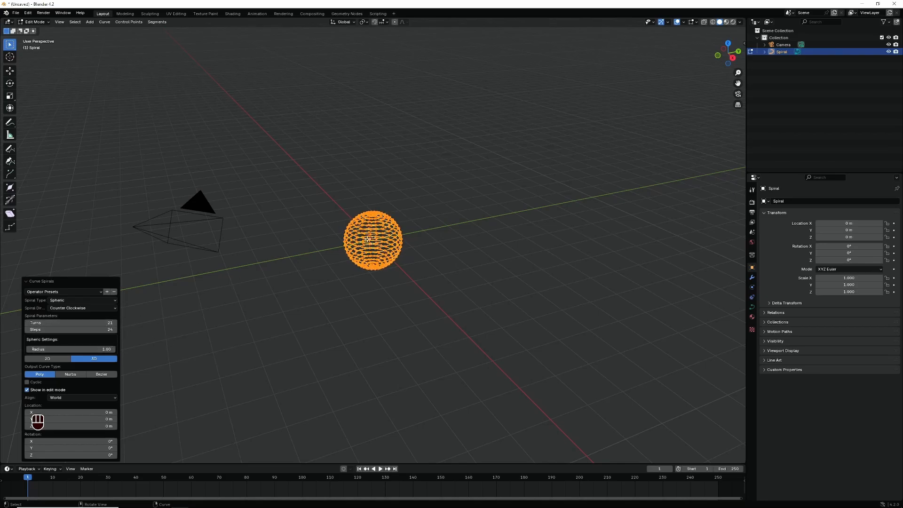
pyautogui.click(101, 350)
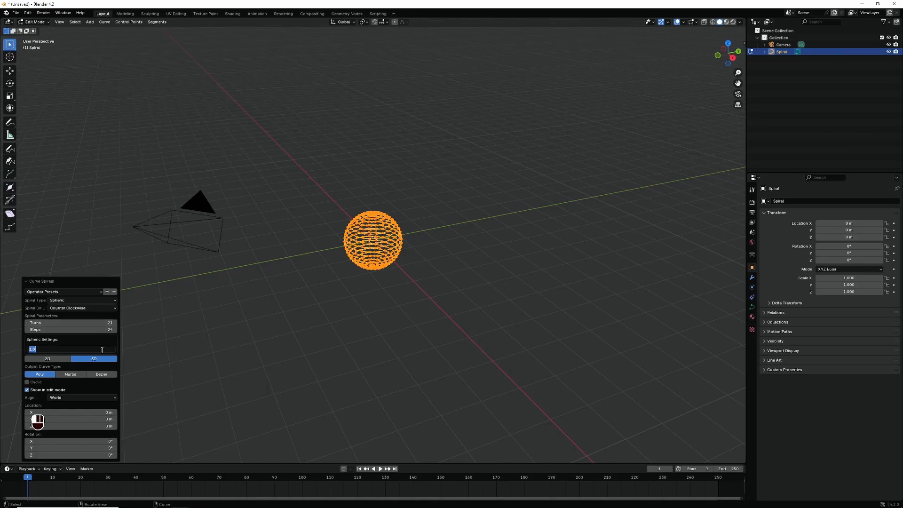
pyautogui.write('2.5')
pyautogui.press('Return')
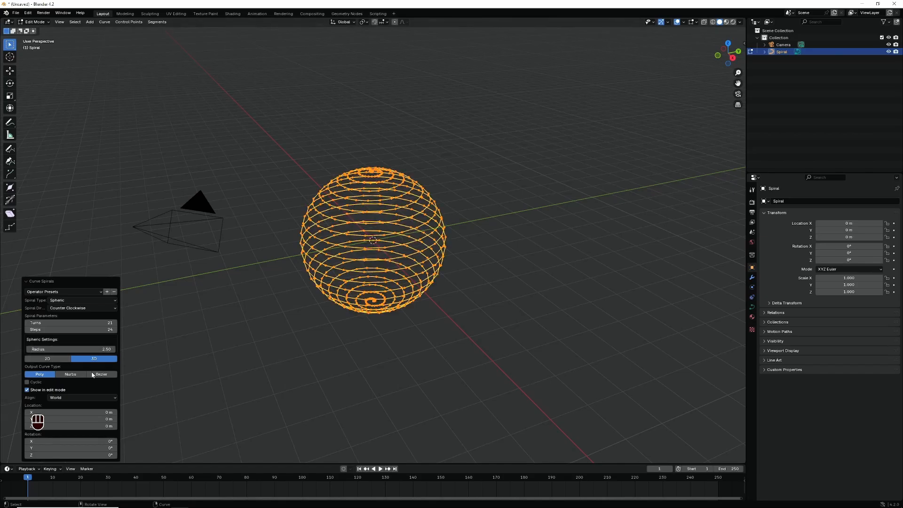
pyautogui.click(176, 315)
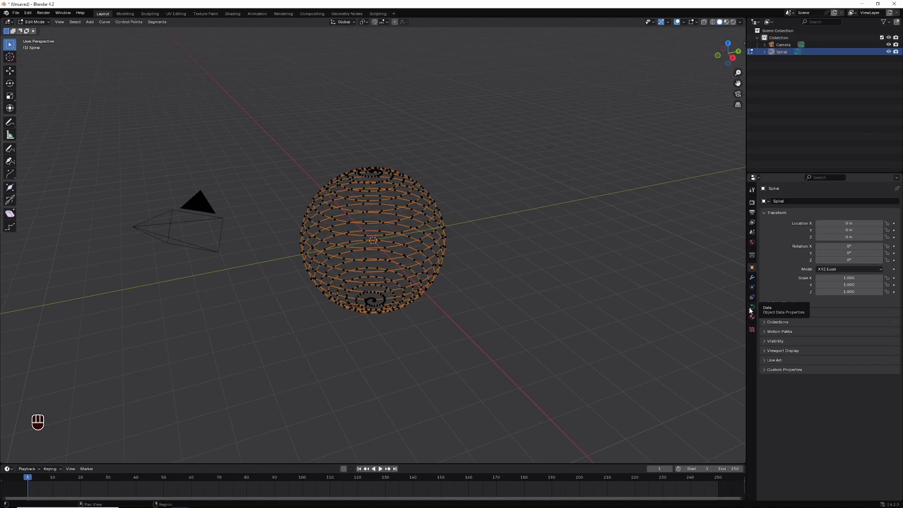
# - Give the spiral curve a 0.41 m extrusion and a 0.02 m bevel depth, and raise its preview resolution
pyautogui.click(751, 309)
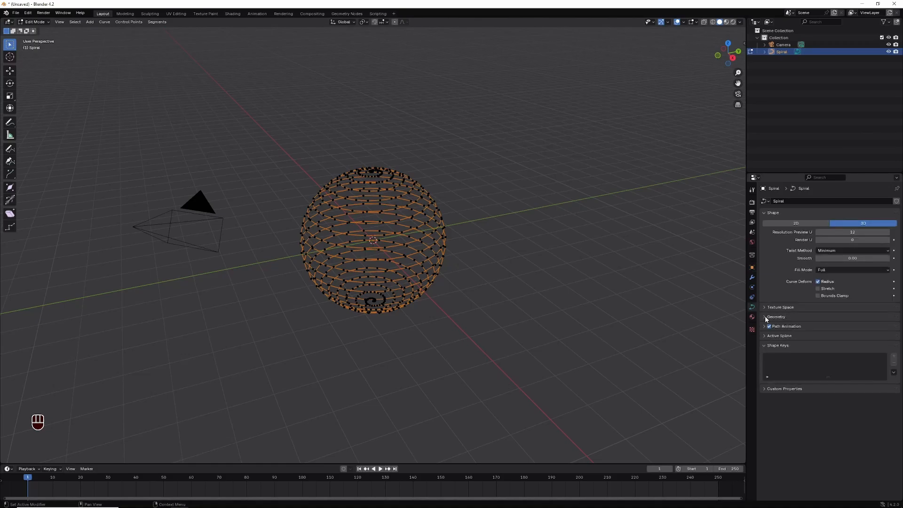
pyautogui.click(765, 316)
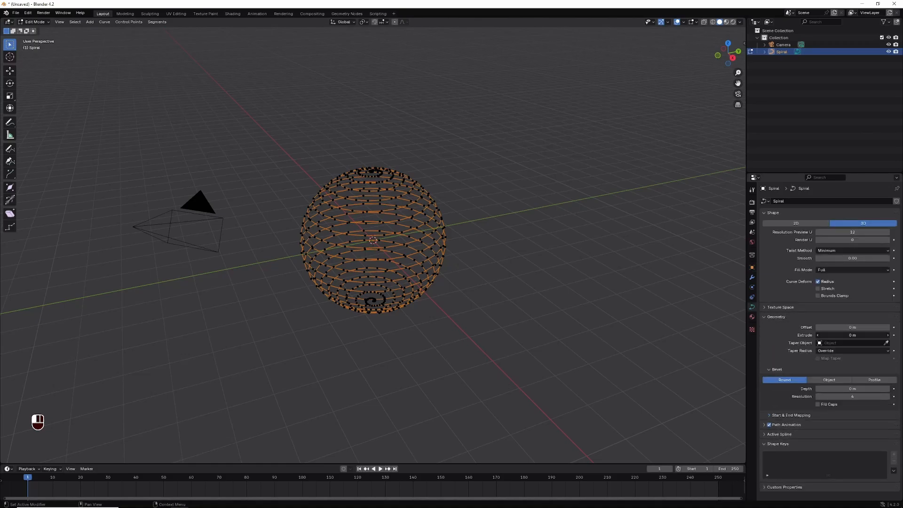
pyautogui.moveTo(852, 335); pyautogui.dragTo(887, 335)
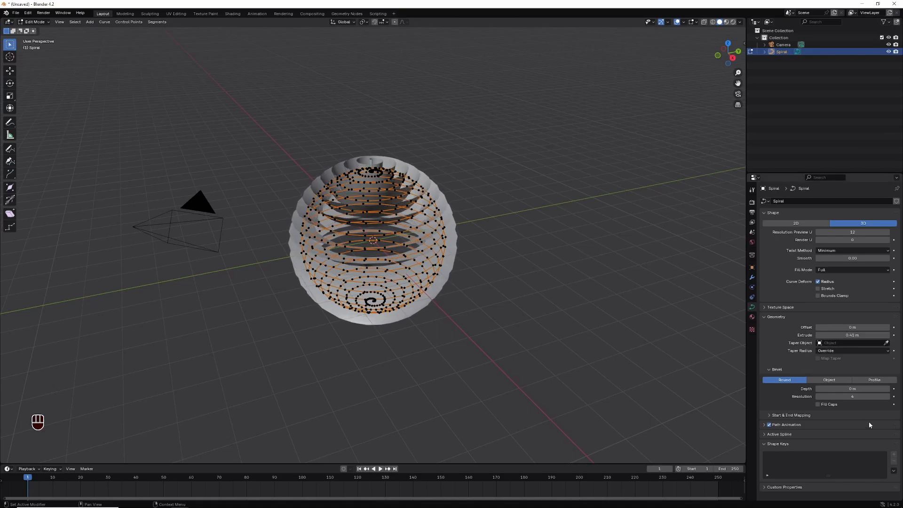
pyautogui.click(887, 389)
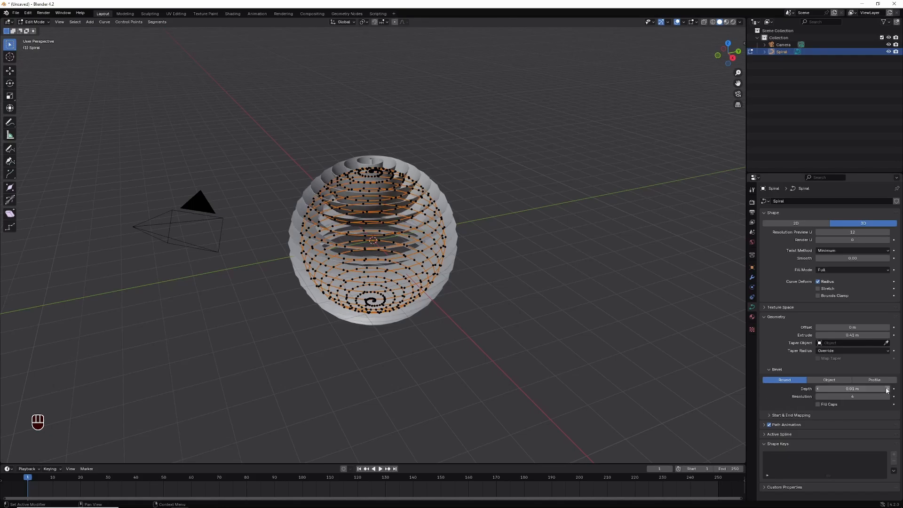
pyautogui.click(887, 389)
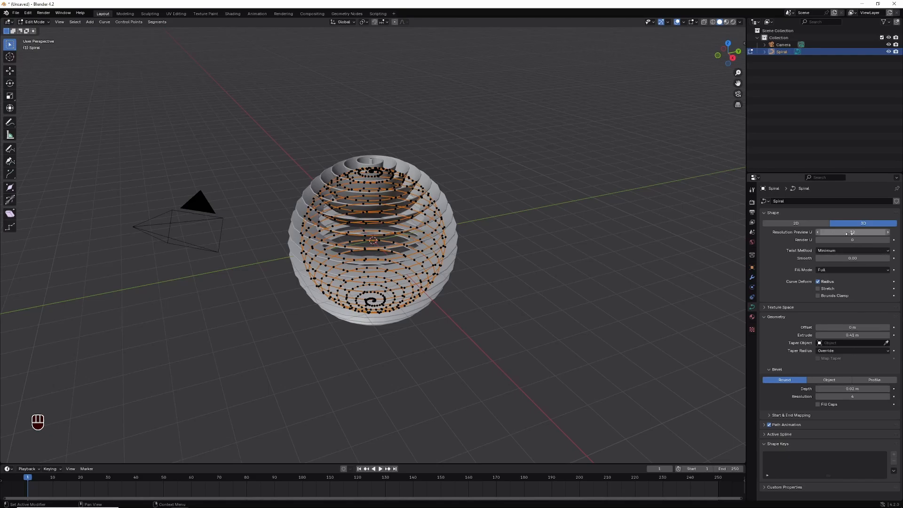
pyautogui.moveTo(849, 234); pyautogui.dragTo(858, 233)
# - Set the curve's start mapping factor to 1.000 and keyframe it at frame 1
pyautogui.click(770, 416)
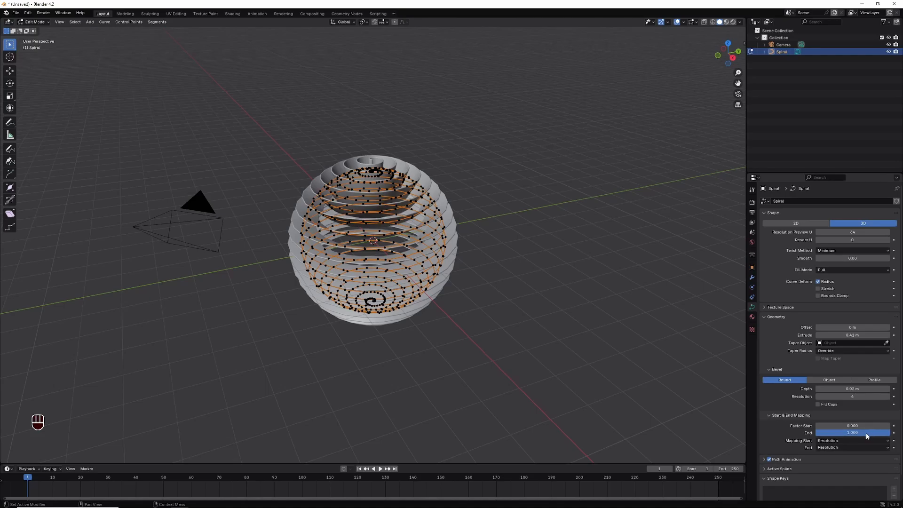
pyautogui.moveTo(821, 425); pyautogui.dragTo(890, 426)
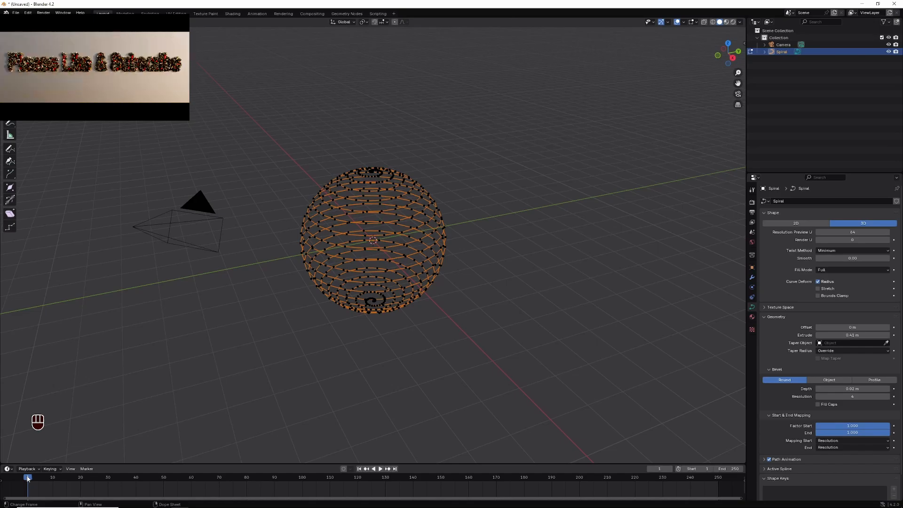
pyautogui.rightClick(851, 427)
pyautogui.click(822, 418)
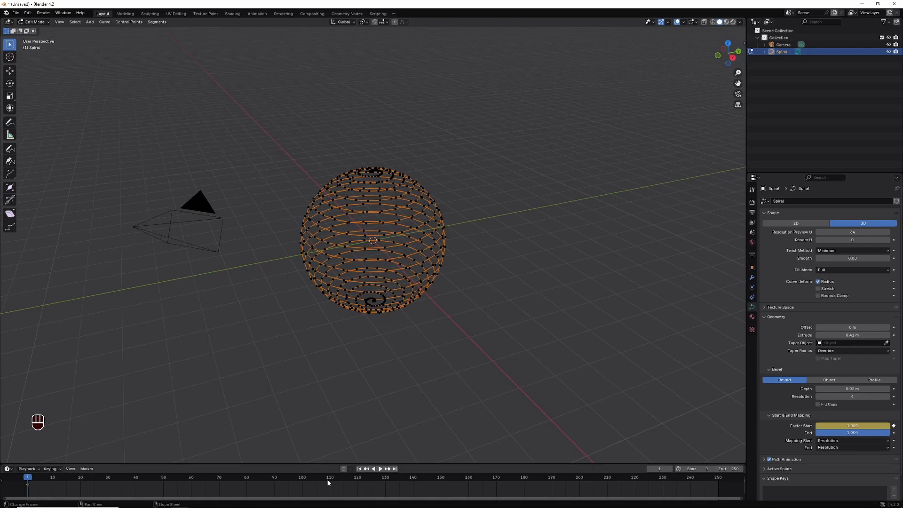
# - Set the curve's start mapping factor to 0.000 at frame 100 and keyframe it
pyautogui.click(302, 481)
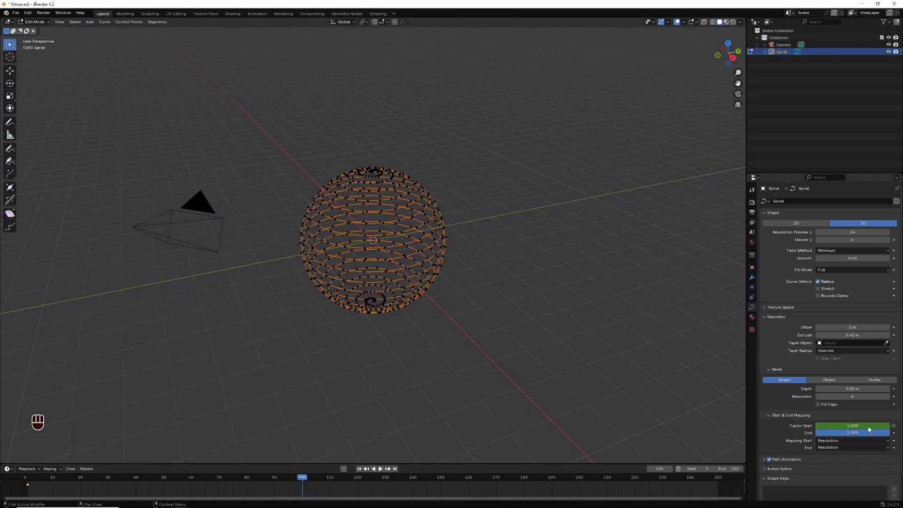
pyautogui.moveTo(869, 429); pyautogui.dragTo(817, 429)
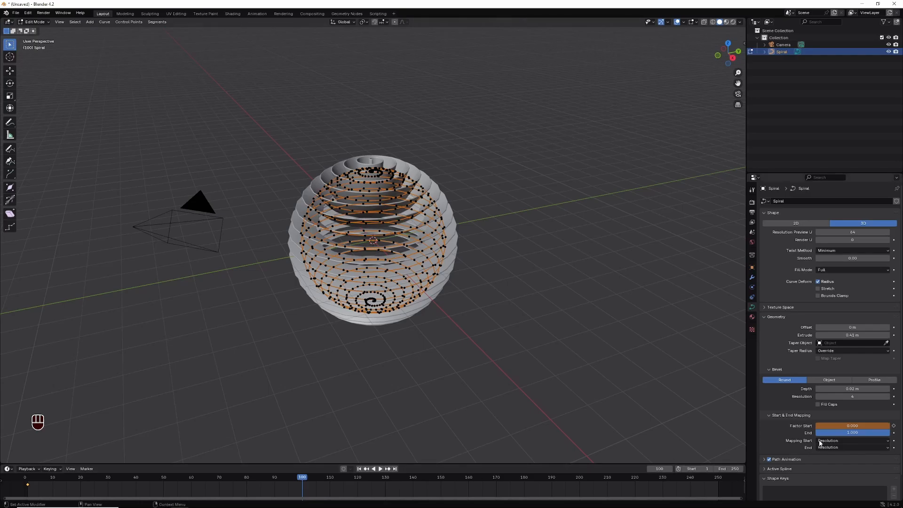
pyautogui.rightClick(842, 426)
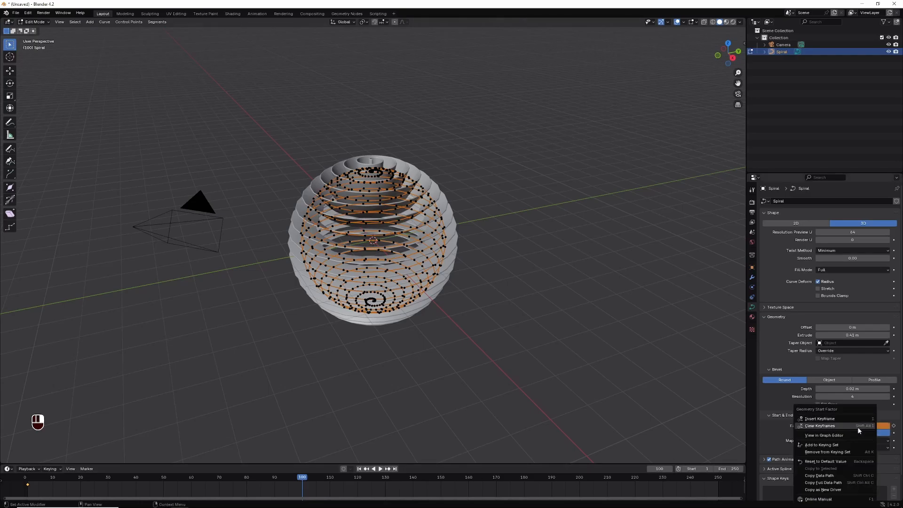
pyautogui.click(834, 420)
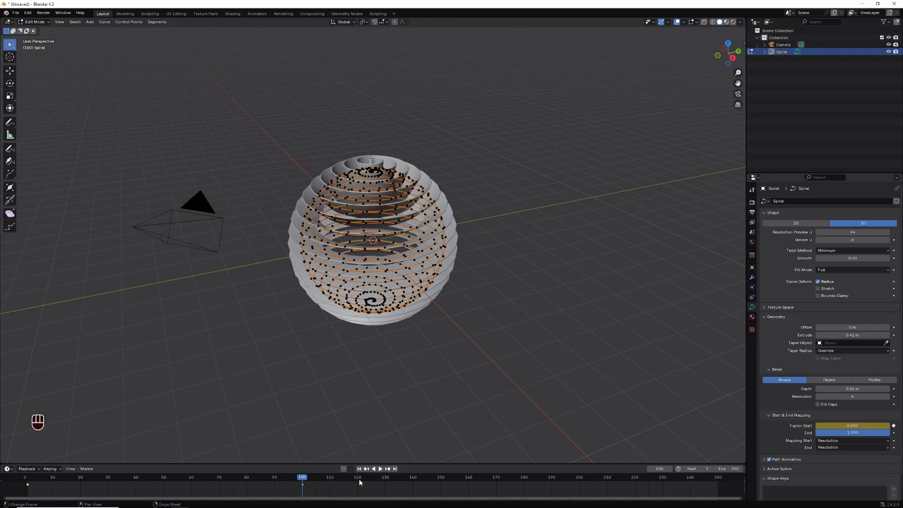
# - Set the animation's end frame to 120
pyautogui.click(729, 469)
pyautogui.write('120')
pyautogui.press('Return')
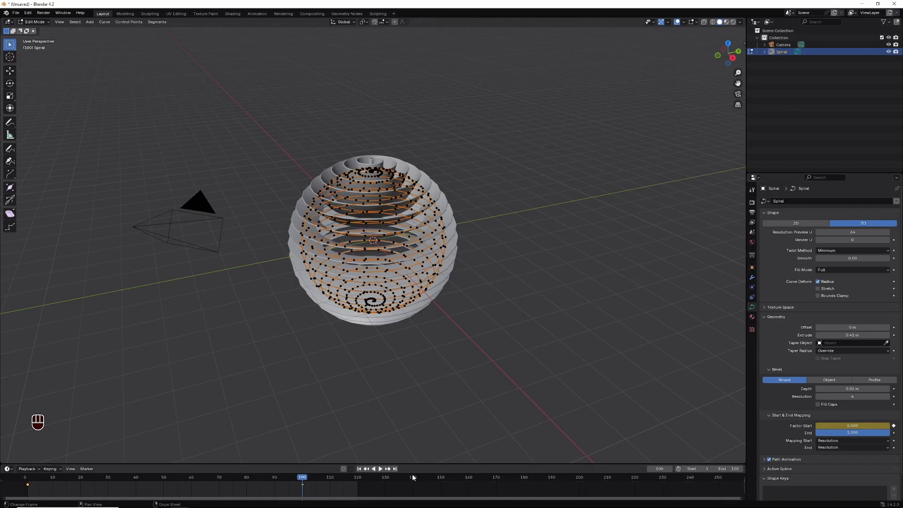
# - Play back the spiral's growth animation and stop it
pyautogui.click(380, 469)
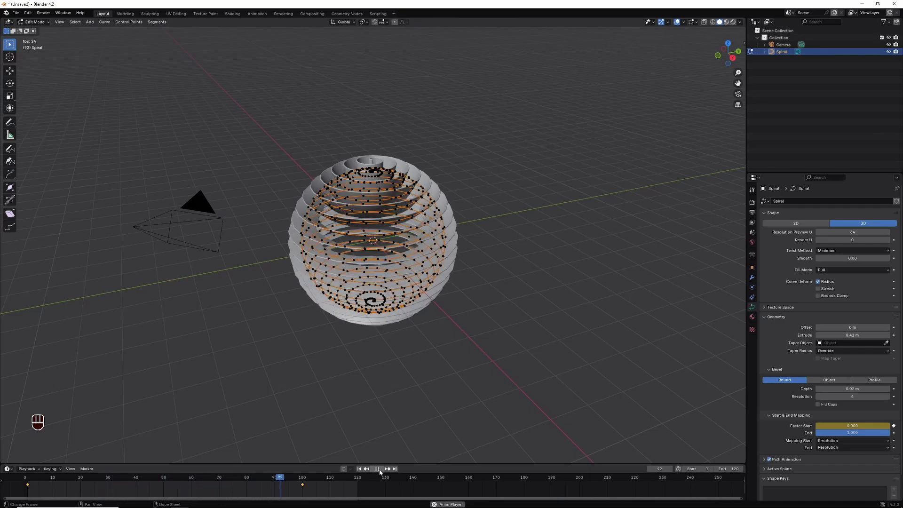
pyautogui.click(375, 469)
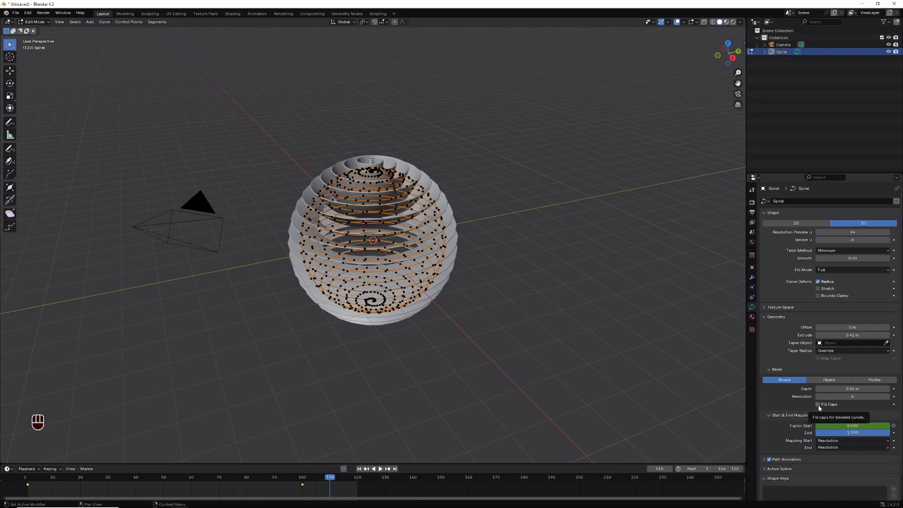
# - Switch the spiral to Object Mode and enable Fill Caps for its bevelled curve
pyautogui.scroll(4, 561, 235)
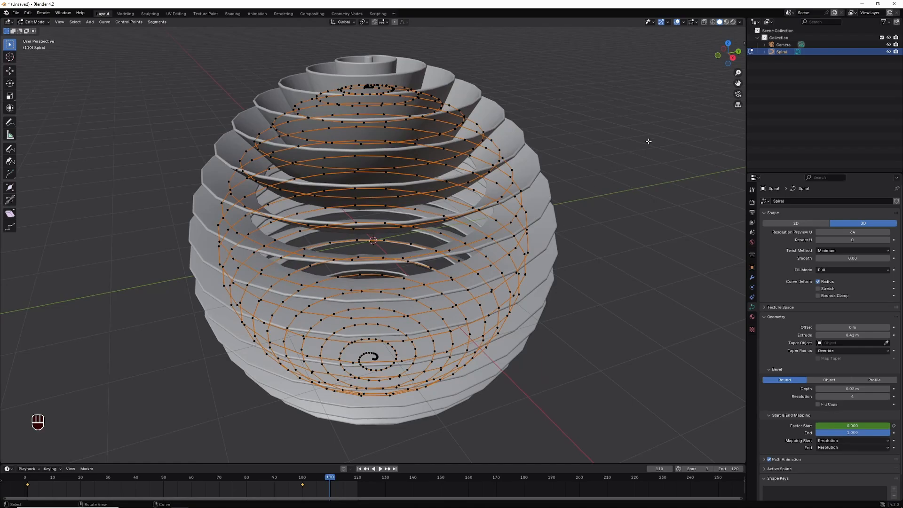
pyautogui.moveTo(735, 58); pyautogui.dragTo(737, 118)
pyautogui.scroll(3, 655, 119)
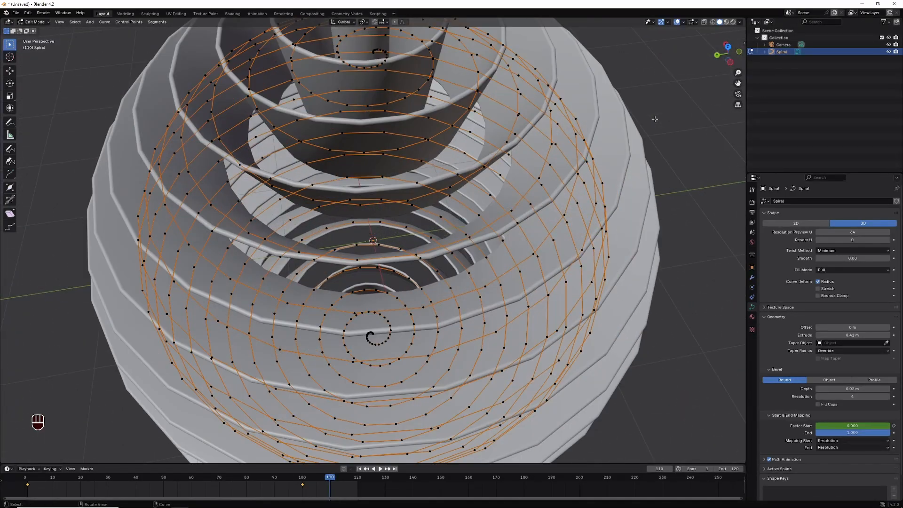
pyautogui.click(33, 22)
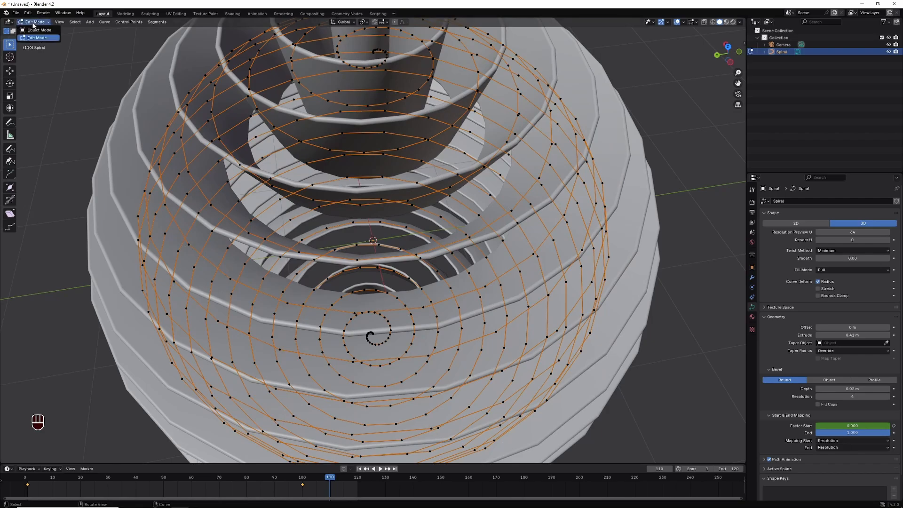
pyautogui.click(36, 29)
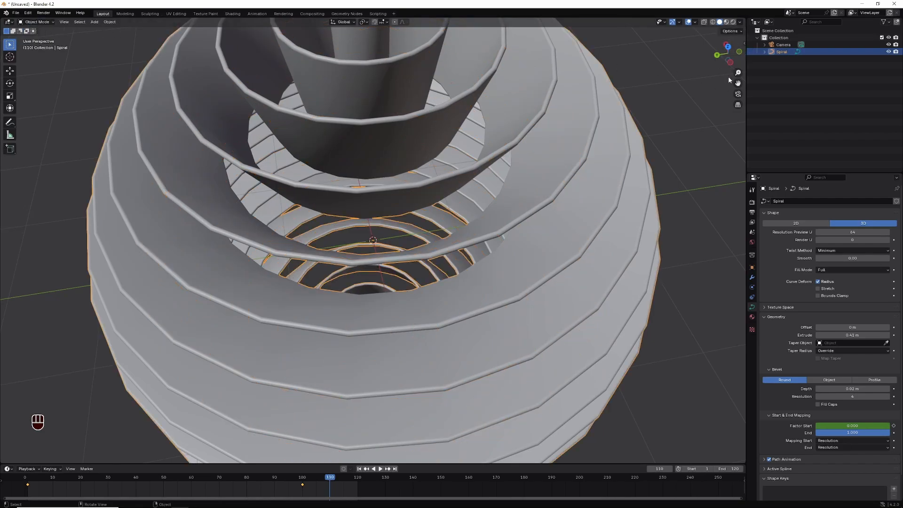
pyautogui.moveTo(738, 83); pyautogui.dragTo(507, 108)
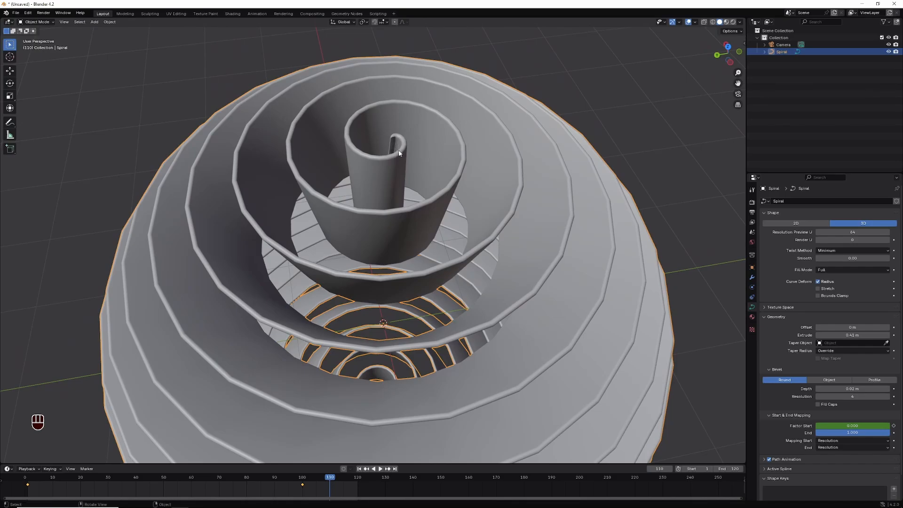
pyautogui.click(817, 405)
# - Rotate the spiral to -90° around the Y axis
pyautogui.scroll(-7, 646, 138)
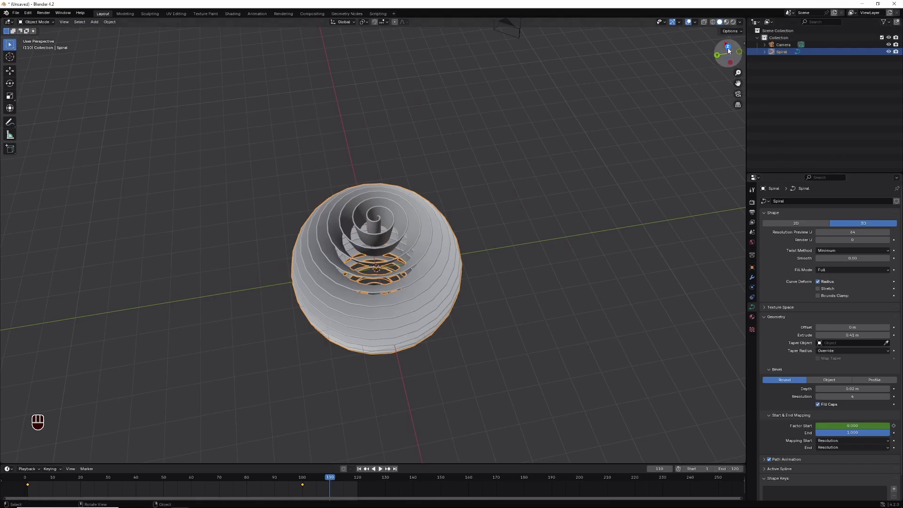
pyautogui.moveTo(728, 51)
pyautogui.mouseDown()
pyautogui.moveTo(683, 29)
pyautogui.moveTo(728, 50)
pyautogui.mouseUp()
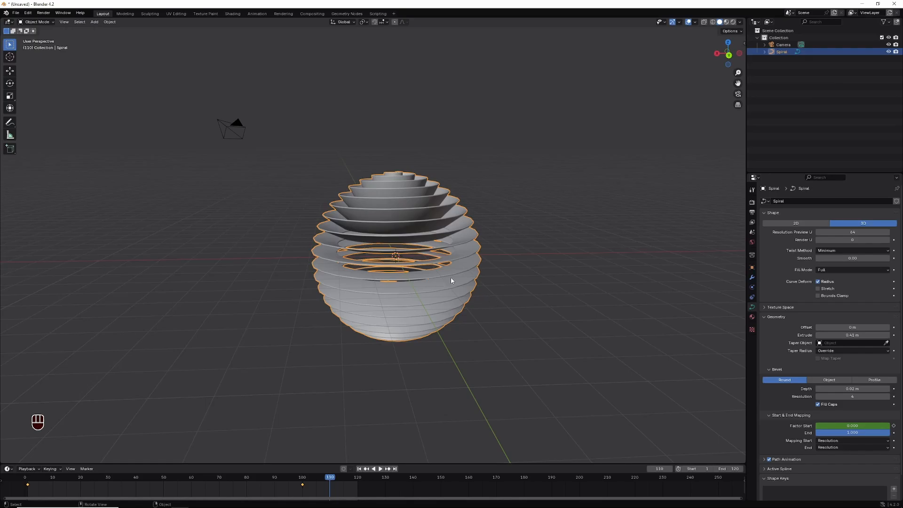
pyautogui.click(753, 268)
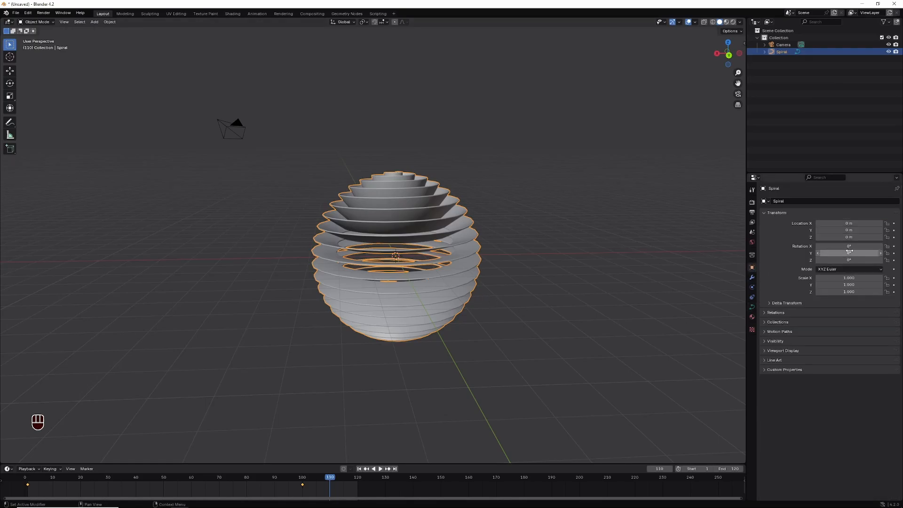
pyautogui.moveTo(847, 252)
pyautogui.mouseDown()
pyautogui.moveTo(885, 252)
pyautogui.moveTo(805, 252)
pyautogui.moveTo(843, 253)
pyautogui.mouseUp()
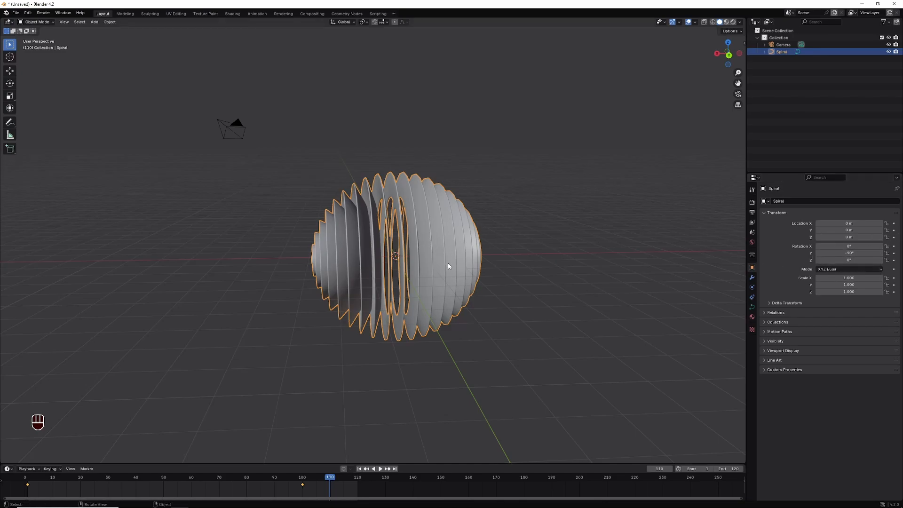
# - Stretch the spiral along the global X axis by a factor of about 1.55
pyautogui.press('s')
pyautogui.press('x')
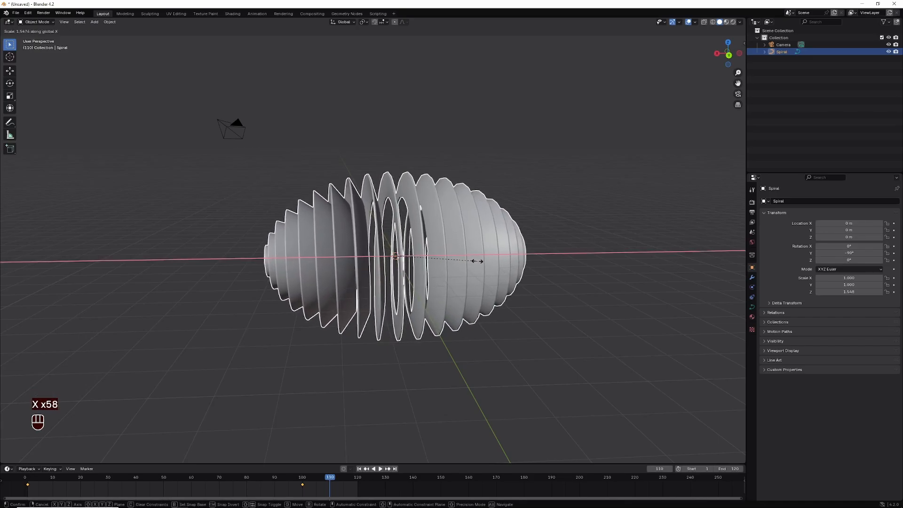
pyautogui.click(478, 261)
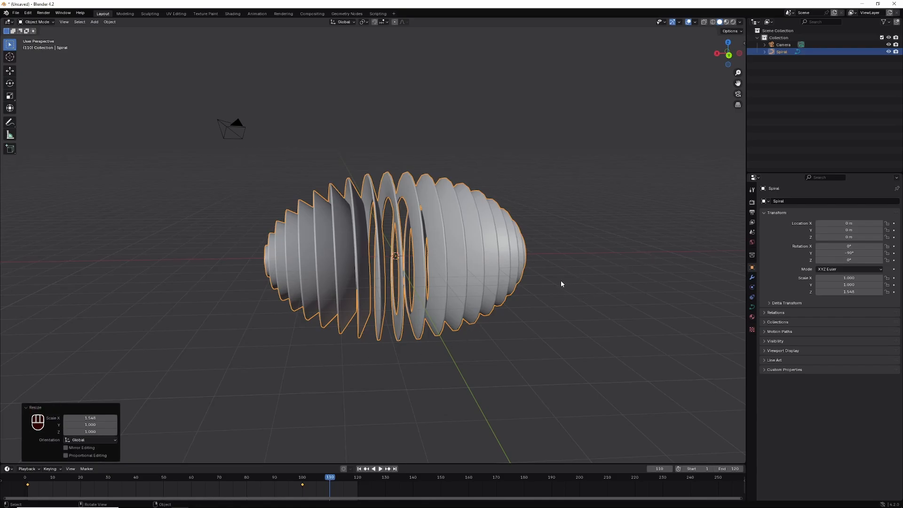
# - Add a Simple Deform modifier to the spiral and set its twist angle around X to 175°
pyautogui.click(752, 278)
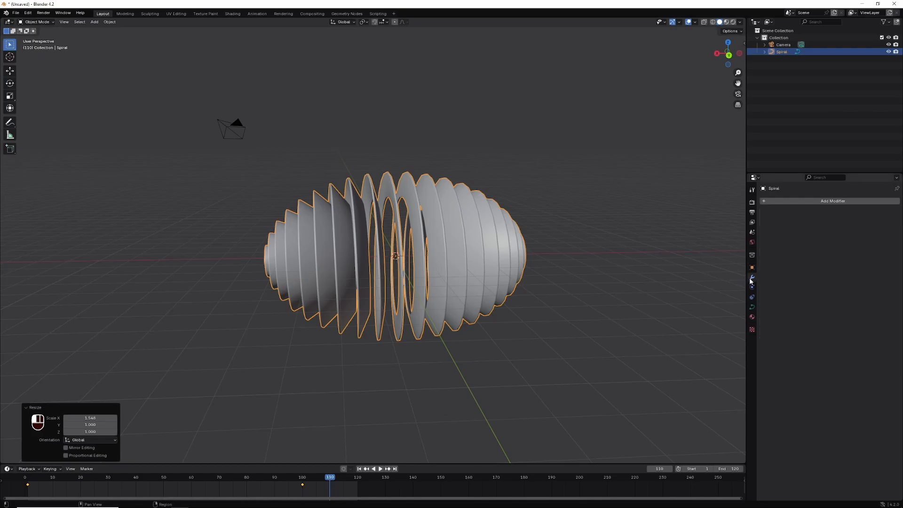
pyautogui.click(842, 201)
pyautogui.moveTo(842, 202)
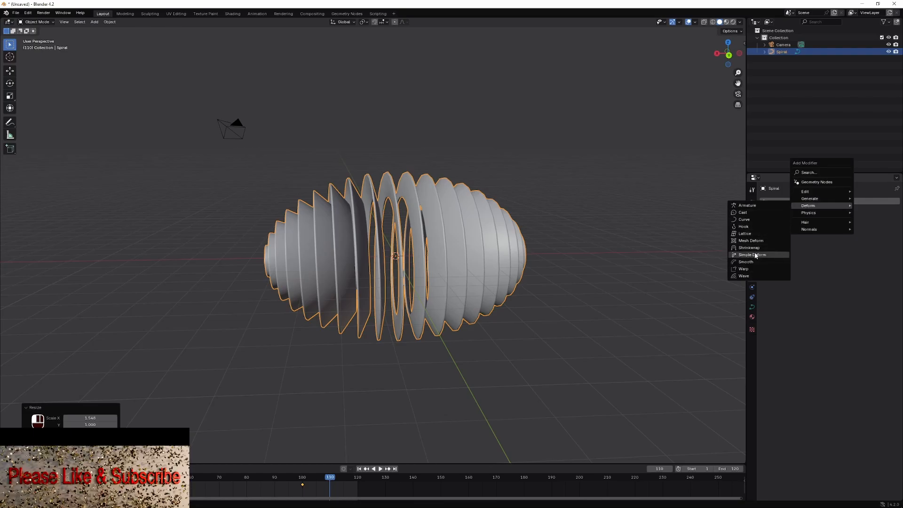
pyautogui.click(755, 254)
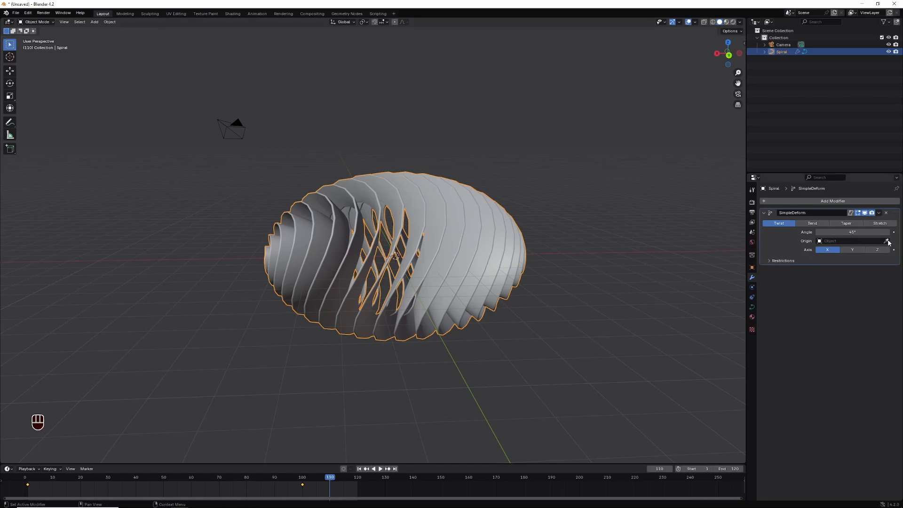
pyautogui.moveTo(847, 233); pyautogui.dragTo(901, 233)
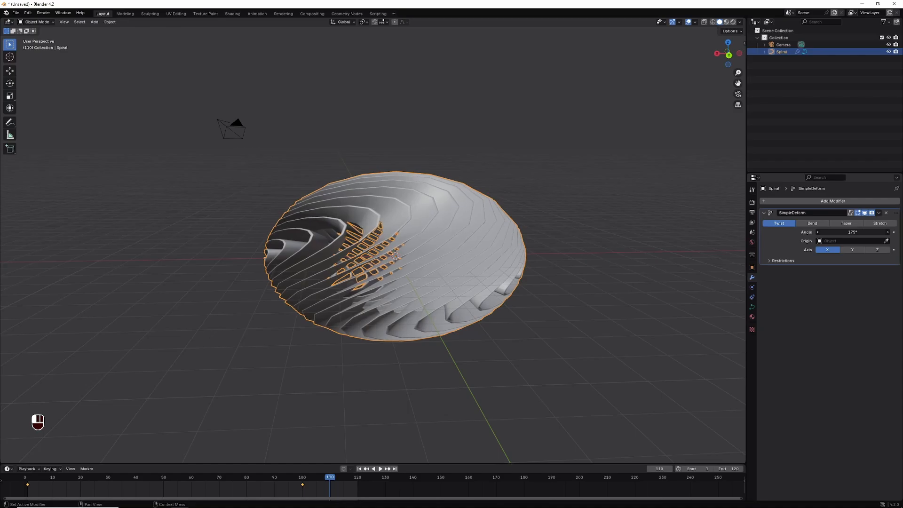
# - Keyframe the Simple Deform twist angle at frame 1
pyautogui.moveTo(333, 480); pyautogui.dragTo(28, 477)
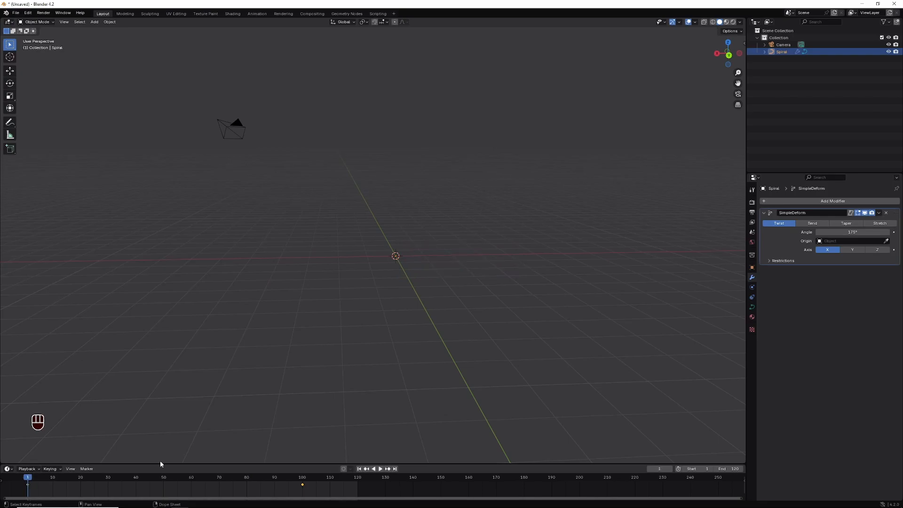
pyautogui.rightClick(859, 231)
pyautogui.click(845, 233)
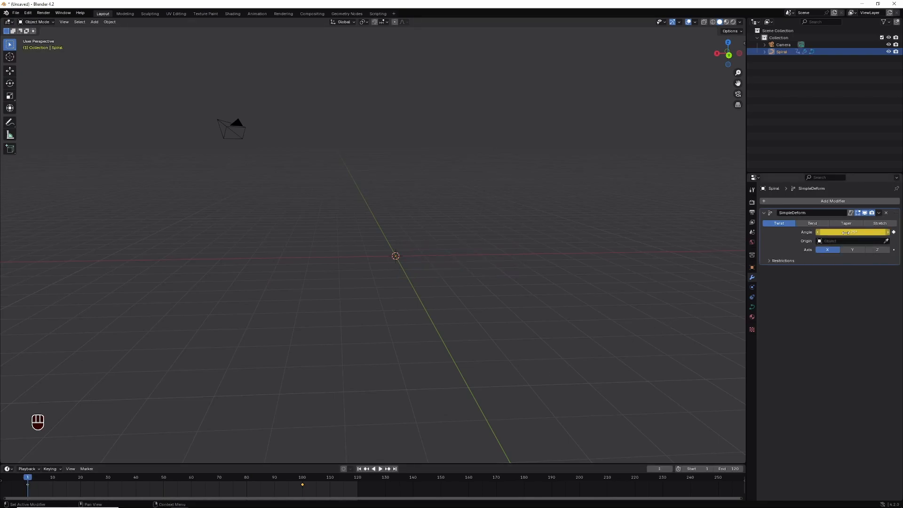
# - Set the Simple Deform twist angle to -152° at frame 100 and keyframe it
pyautogui.moveTo(24, 482); pyautogui.dragTo(303, 478)
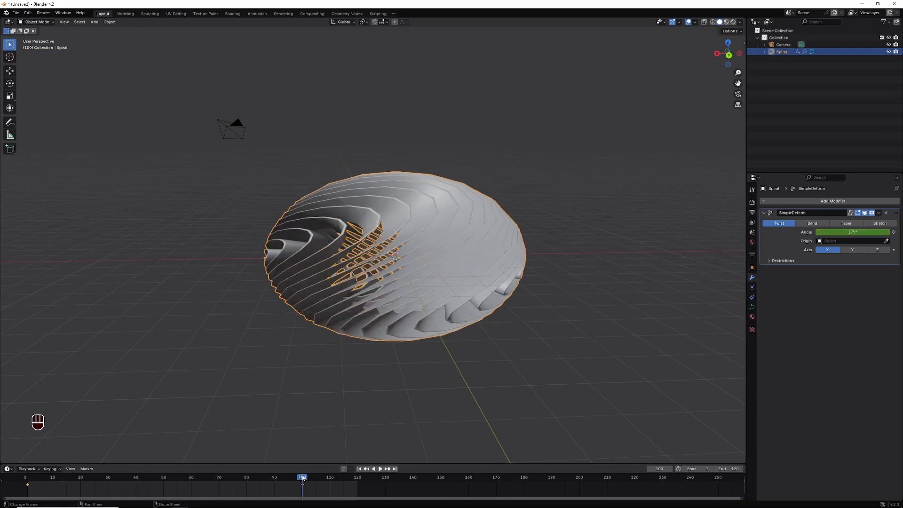
pyautogui.moveTo(871, 232); pyautogui.dragTo(743, 231)
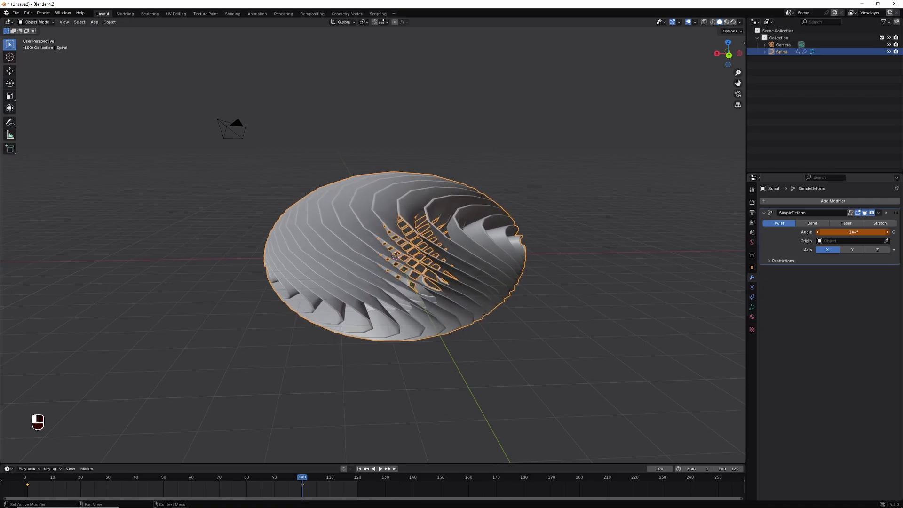
pyautogui.moveTo(743, 232); pyautogui.dragTo(741, 232)
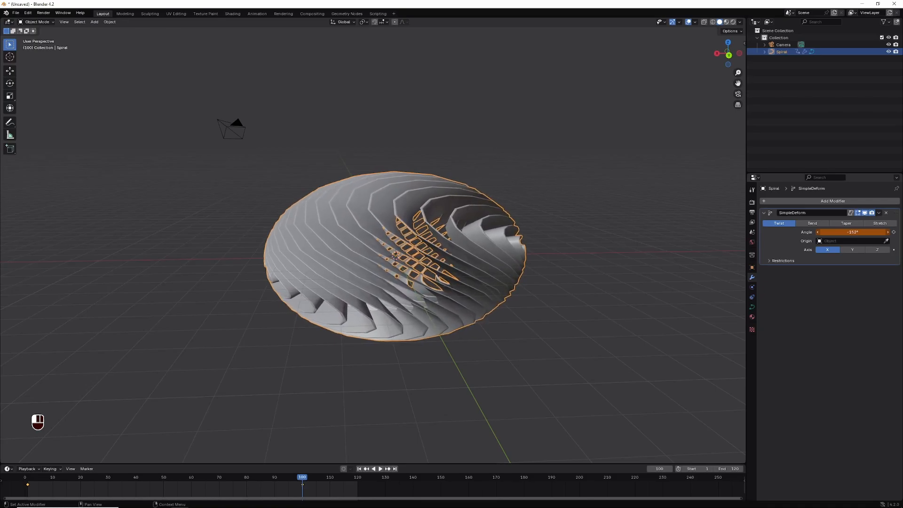
pyautogui.rightClick(861, 232)
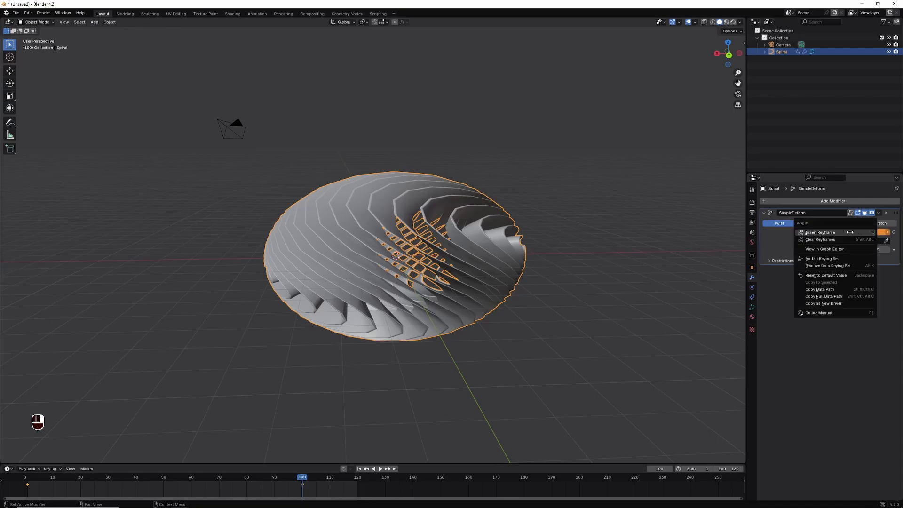
pyautogui.click(850, 232)
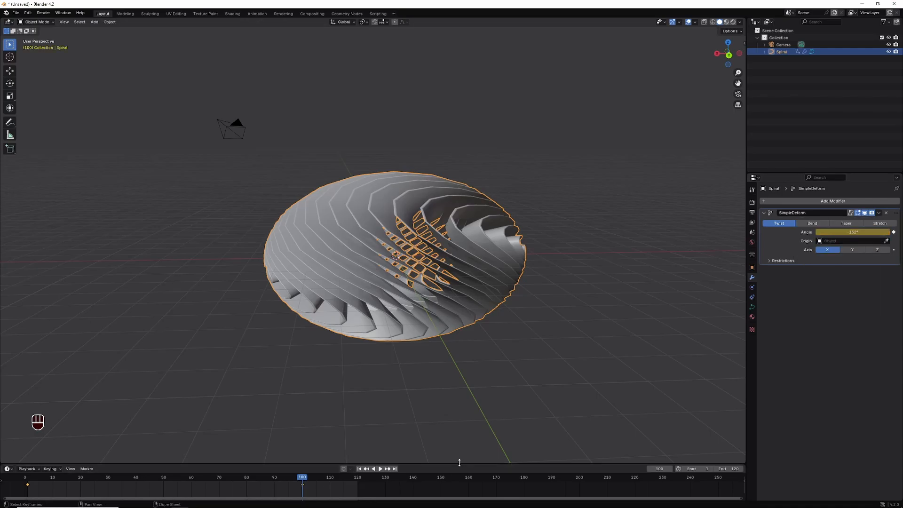
# - Play the animation to check the keyframed twist, and stop it
pyautogui.click(377, 470)
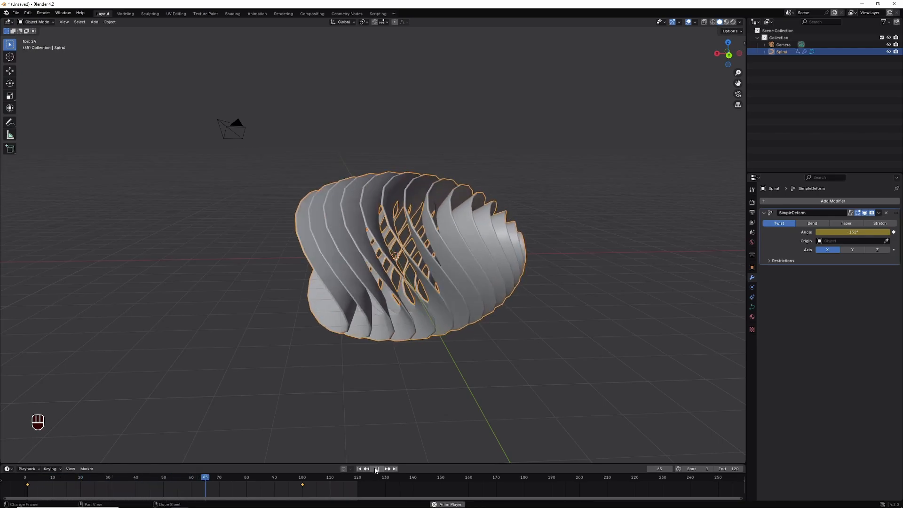
pyautogui.click(376, 469)
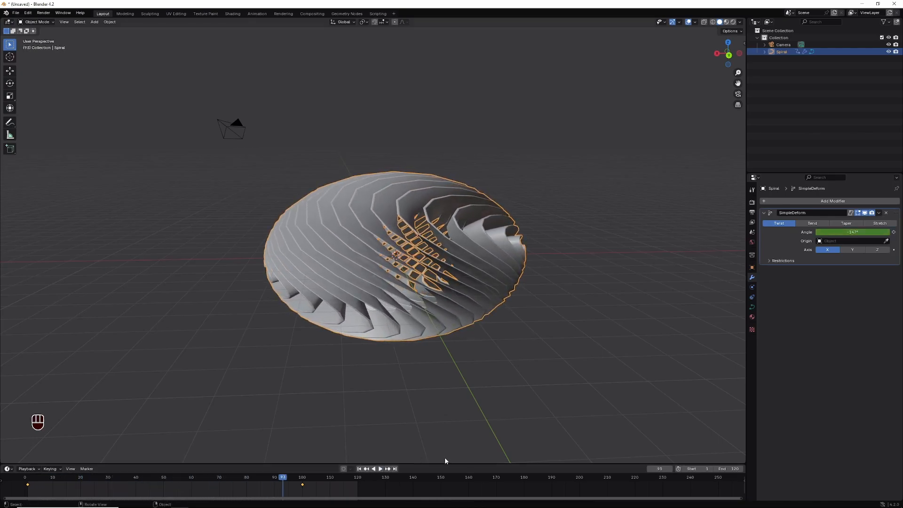
# - Enlarge the timeline area and set the keyframes' interpolation mode to Linear
pyautogui.moveTo(446, 462); pyautogui.dragTo(470, 376)
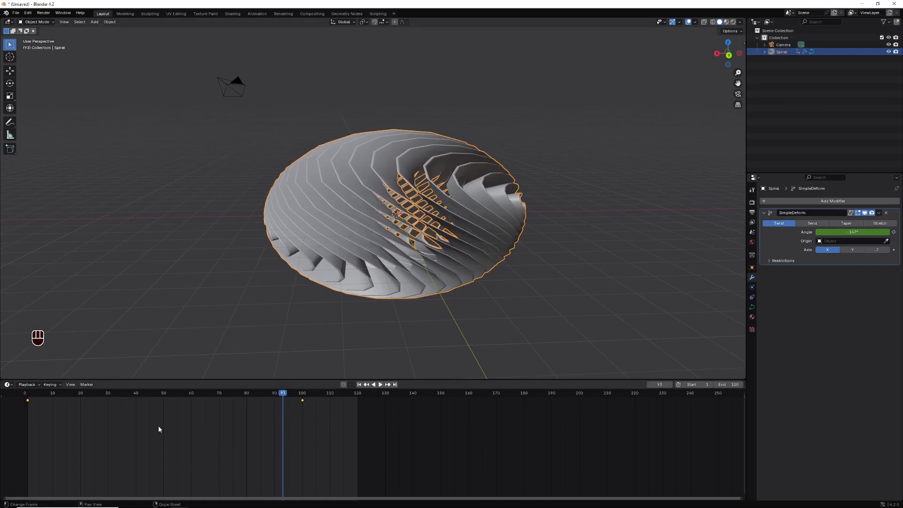
pyautogui.rightClick(192, 429)
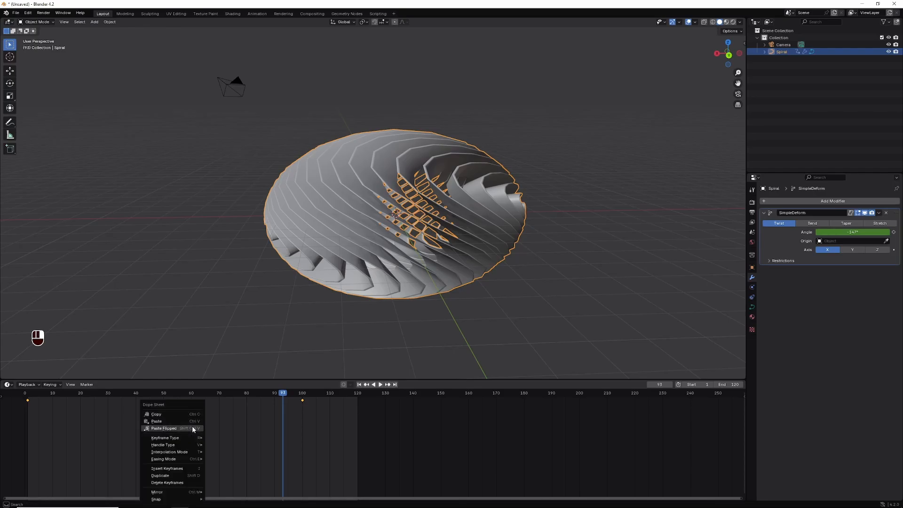
pyautogui.moveTo(163, 455)
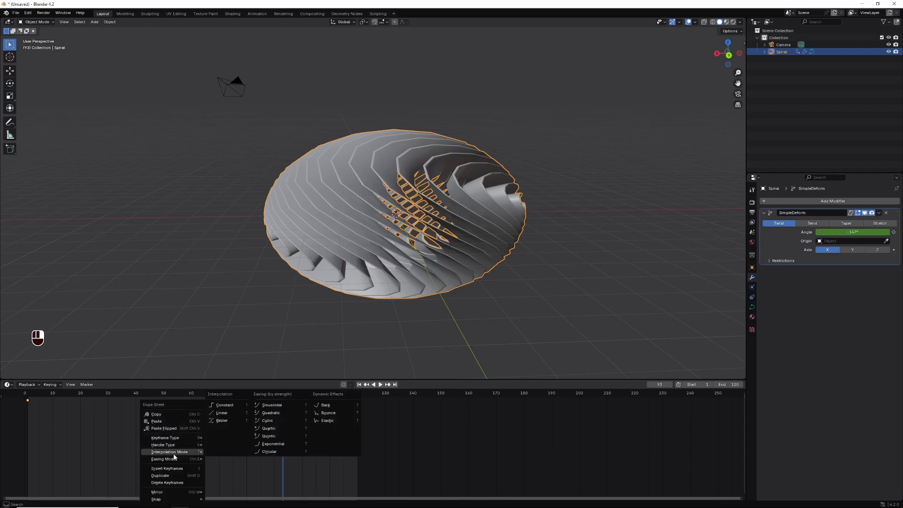
pyautogui.click(223, 414)
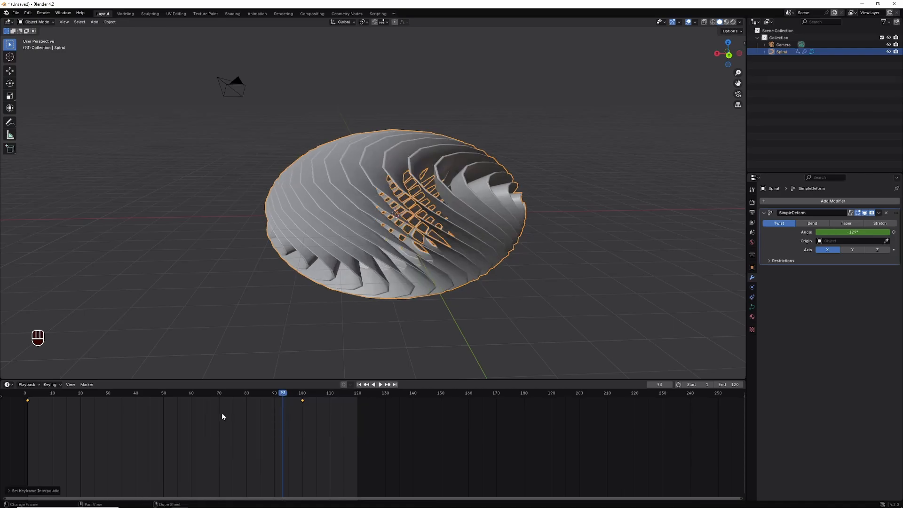
# - Replay the animation with linear interpolation and go to frame 105
pyautogui.click(380, 385)
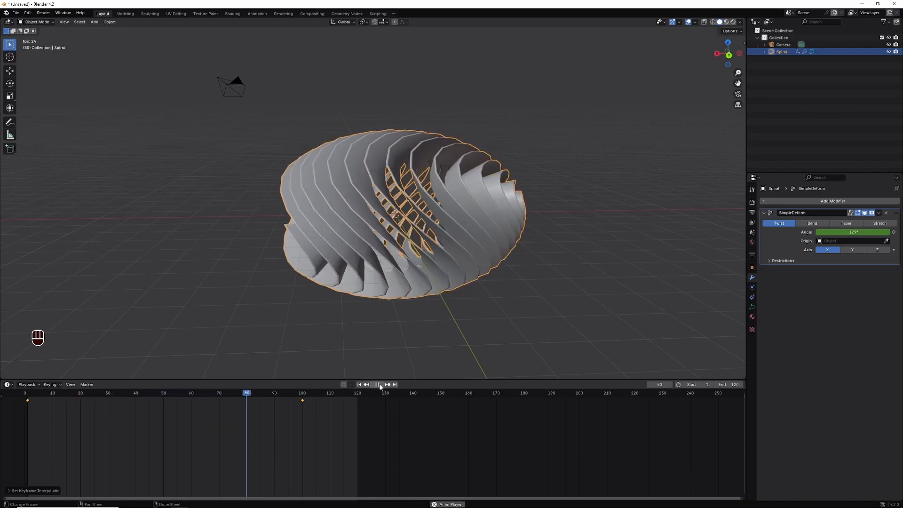
pyautogui.click(379, 385)
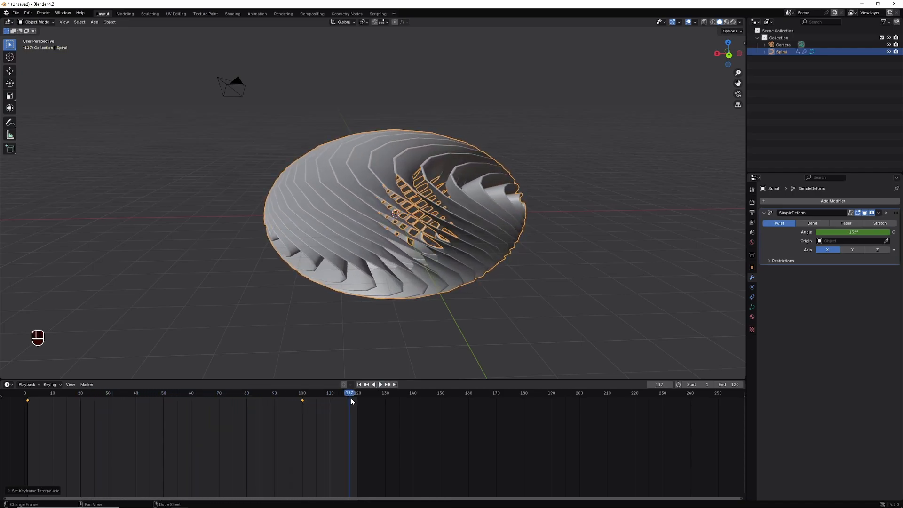
pyautogui.moveTo(351, 395); pyautogui.dragTo(316, 395)
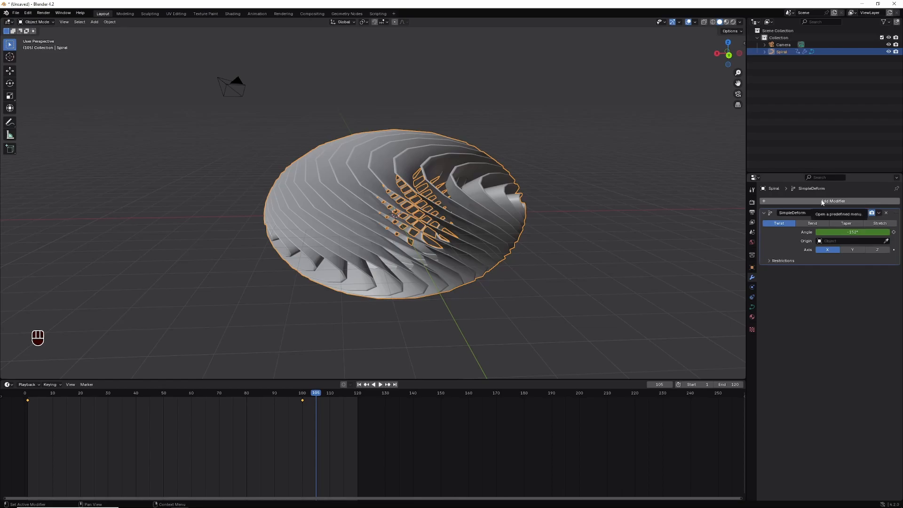
# - Add a Subdivision Surface modifier to the spiral after the Simple Deform and raise its viewport and render levels
pyautogui.click(764, 214)
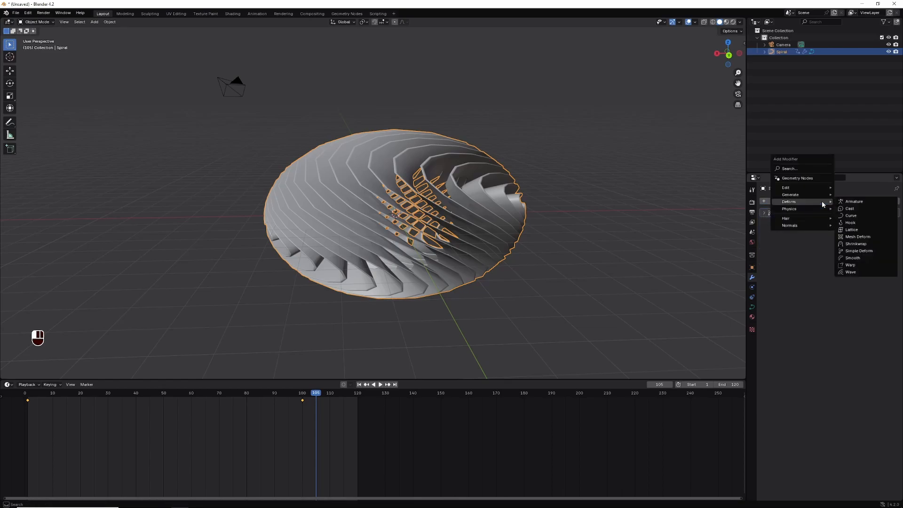
pyautogui.moveTo(804, 194)
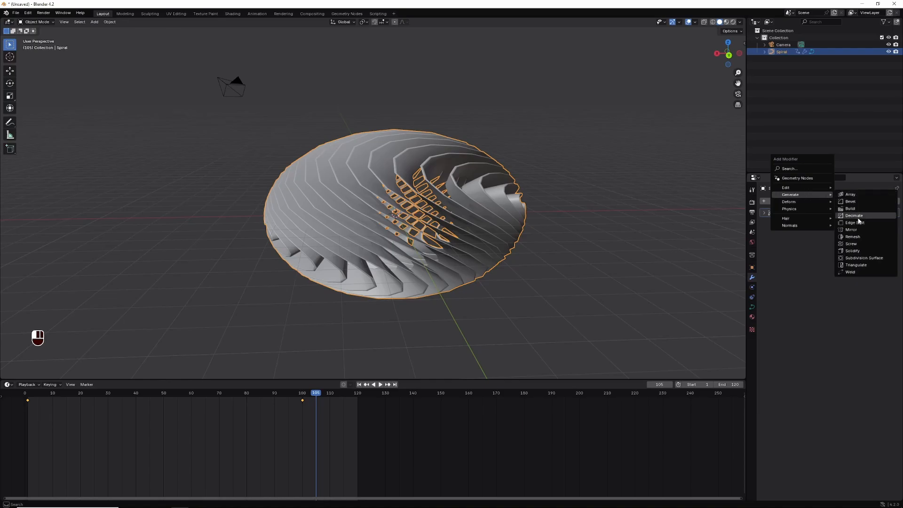
pyautogui.click(872, 258)
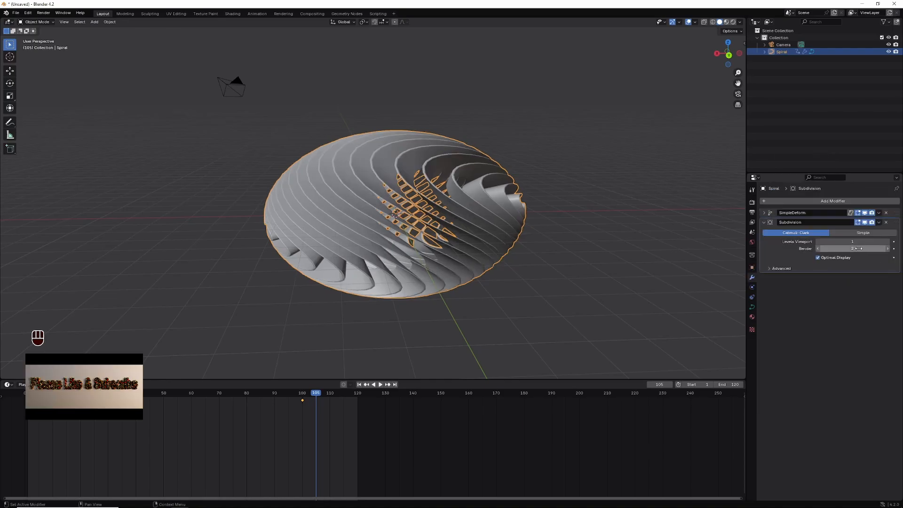
pyautogui.click(888, 248)
pyautogui.click(888, 242)
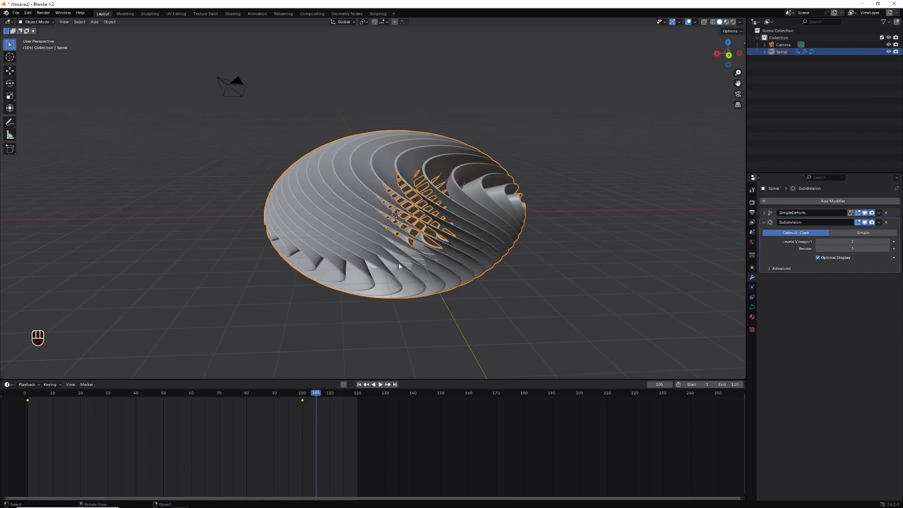
pyautogui.click(764, 223)
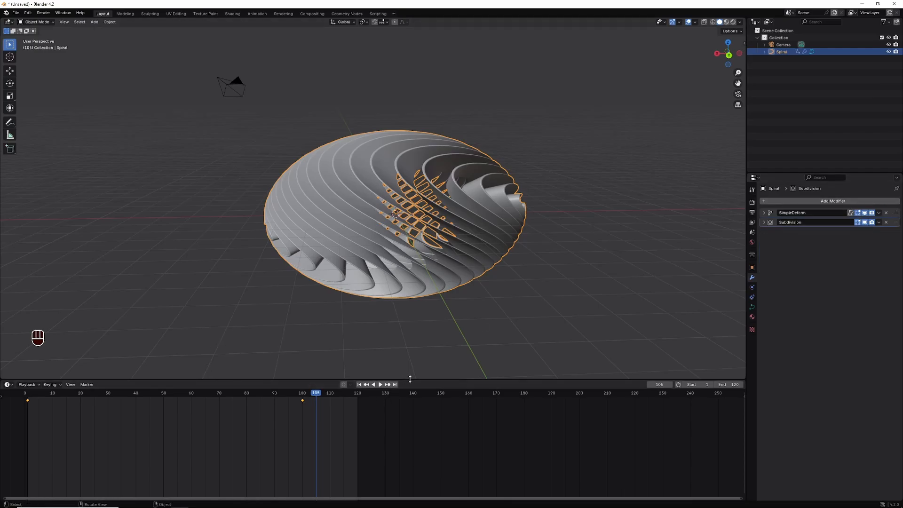
# - Shrink the timeline area, add a mesh plane at the origin and scale it up into a large floor extending well beyond the spiral
pyautogui.moveTo(409, 380); pyautogui.dragTo(407, 470)
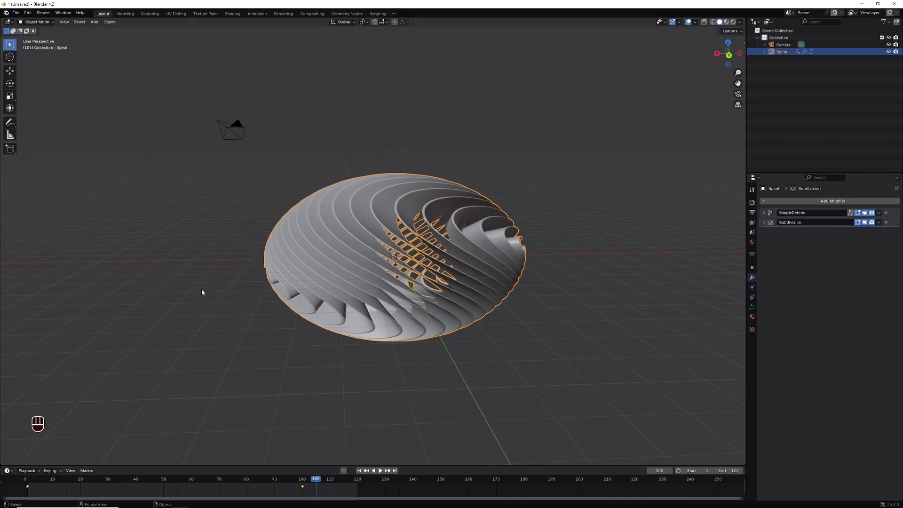
pyautogui.click(94, 22)
pyautogui.moveTo(109, 30)
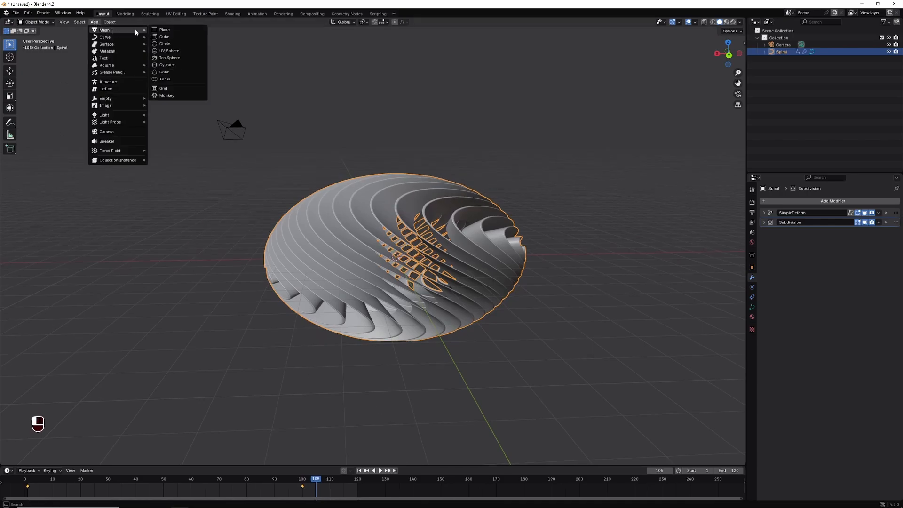
pyautogui.click(162, 31)
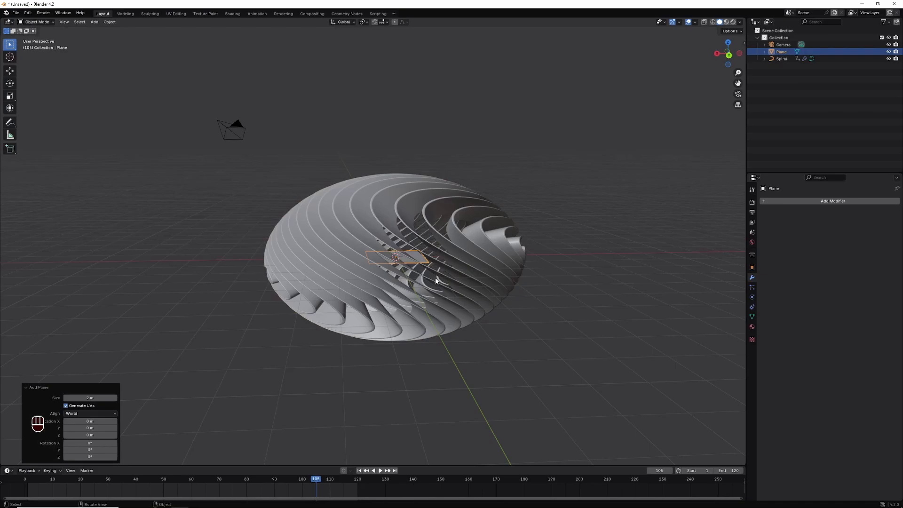
pyautogui.press('s')
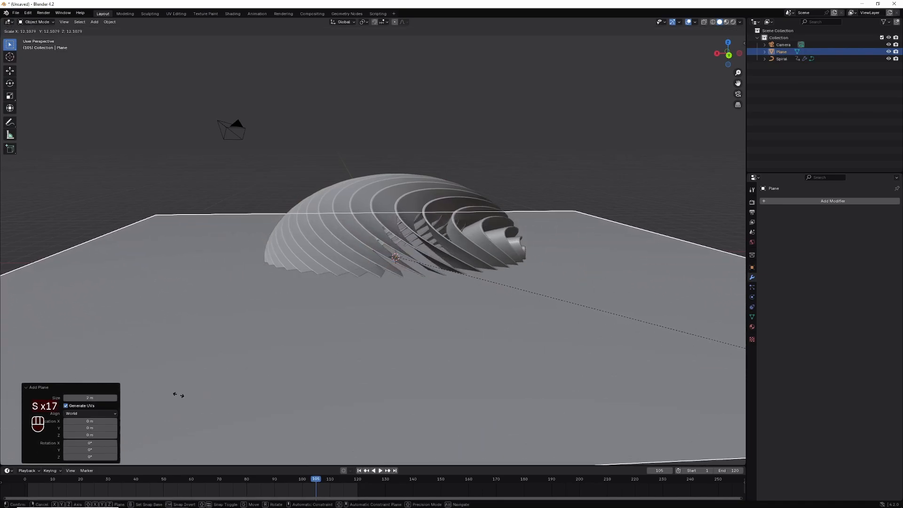
pyautogui.click(121, 372)
# - Move the spiral about 2.84 m up along the Z axis so it sits above the floor plane
pyautogui.click(398, 219)
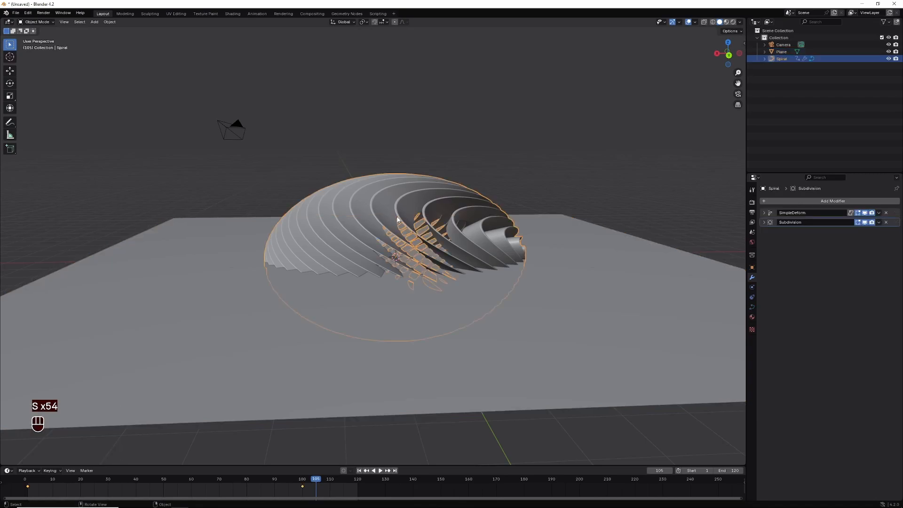
pyautogui.press('g')
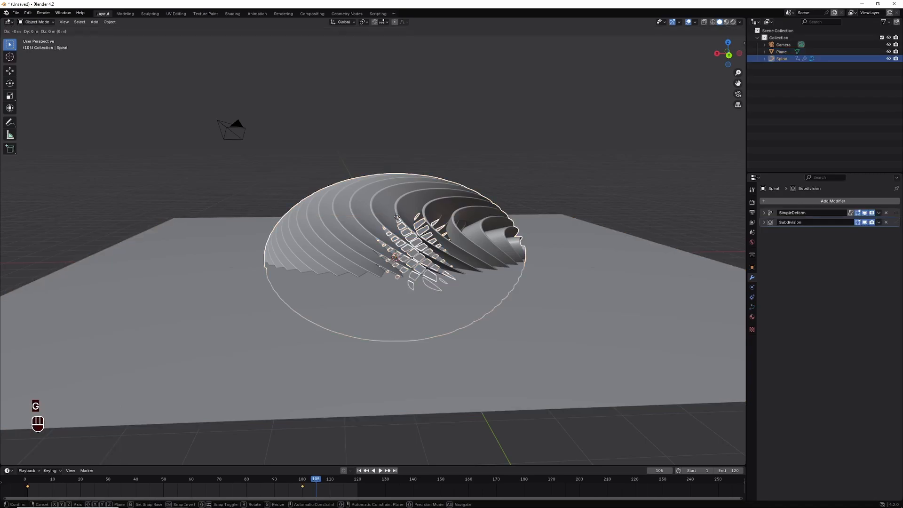
pyautogui.press('z')
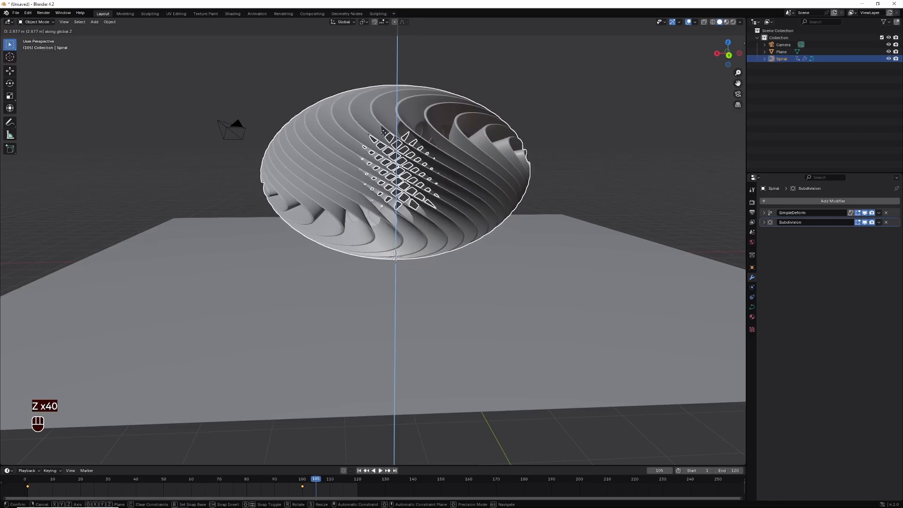
pyautogui.click(381, 136)
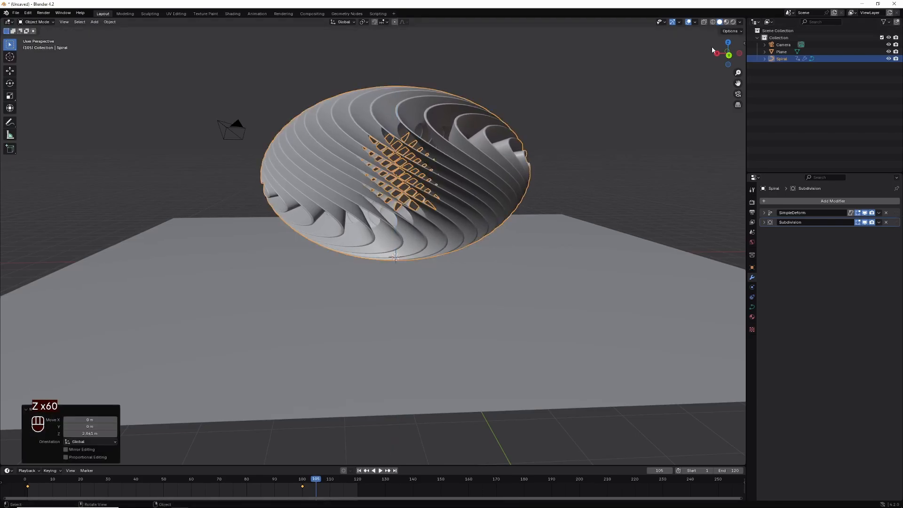
# - Check the gap from a low side view and raise the spiral slightly along Z by about 0.09 m
pyautogui.click(728, 55)
pyautogui.moveTo(728, 55)
pyautogui.mouseDown()
pyautogui.moveTo(729, 46)
pyautogui.moveTo(729, 61)
pyautogui.mouseUp()
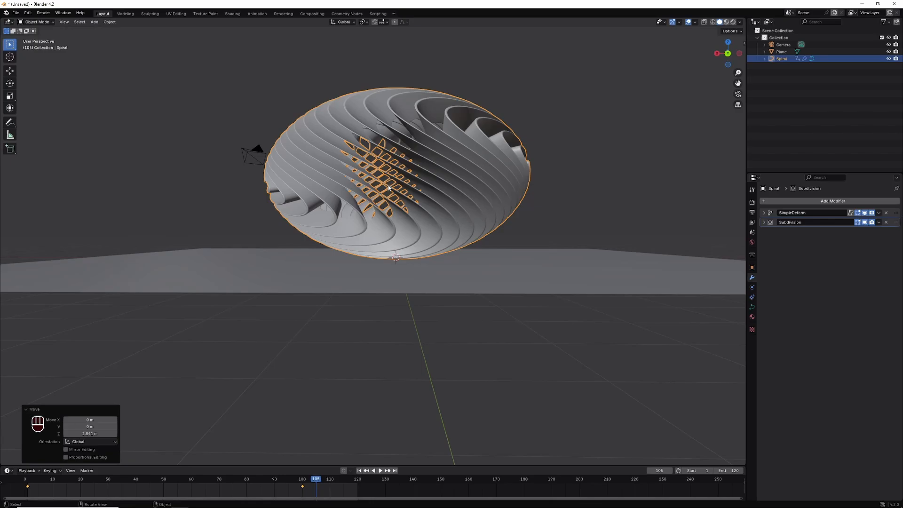
pyautogui.press('g')
pyautogui.press('g')
pyautogui.press('g')
pyautogui.press('g')
pyautogui.press('g')
pyautogui.press('z')
pyautogui.press('z')
pyautogui.press('z')
pyautogui.press('z')
pyautogui.press('z')
pyautogui.press('z')
pyautogui.press('z')
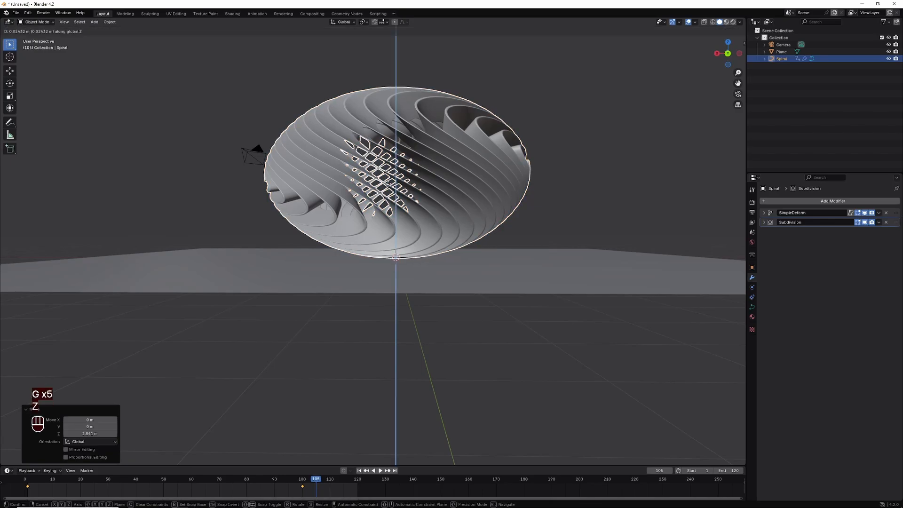
pyautogui.press('z')
pyautogui.press('z')
pyautogui.press('z')
pyautogui.press('z')
pyautogui.press('z')
pyautogui.press('z')
pyautogui.press('z')
pyautogui.press('z')
pyautogui.press('z')
pyautogui.press('z')
pyautogui.press('z')
pyautogui.press('z')
pyautogui.click(387, 182)
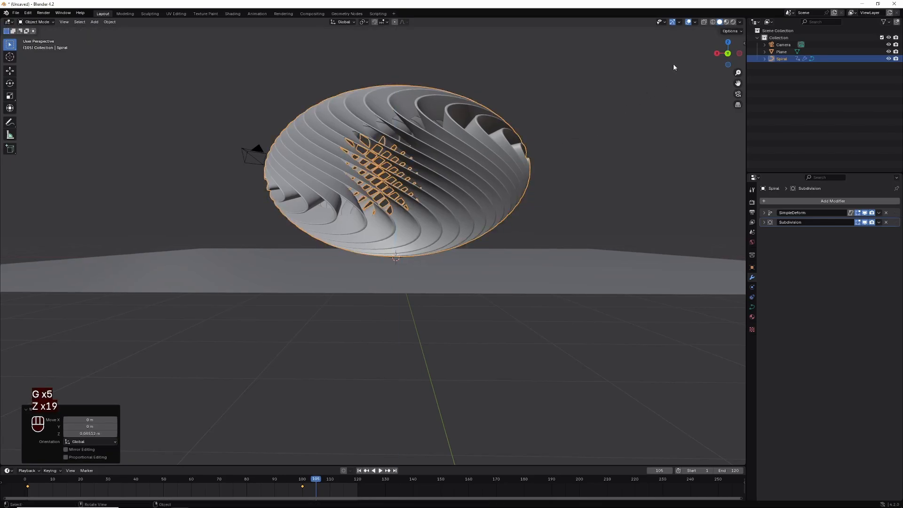
# - Look down on the spiral at an angle, deselect everything and align the active camera to this view
pyautogui.moveTo(717, 55); pyautogui.dragTo(707, 73)
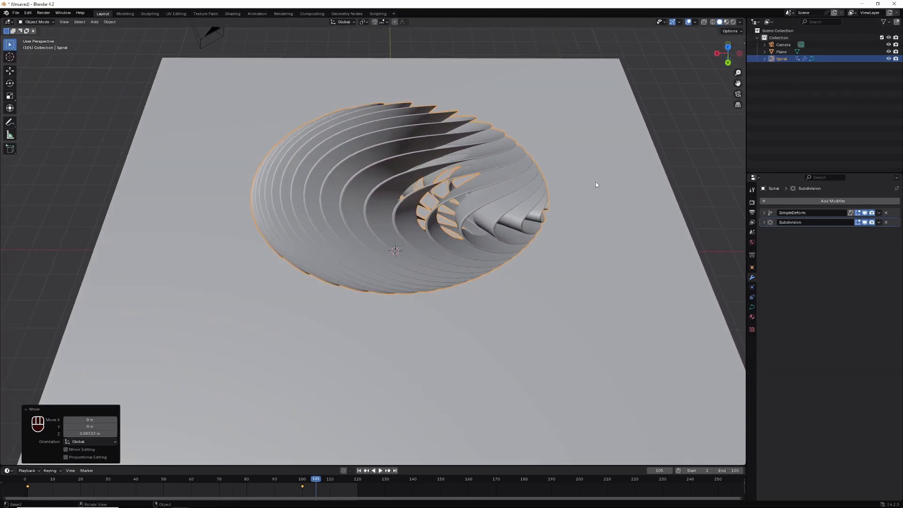
pyautogui.click(585, 187)
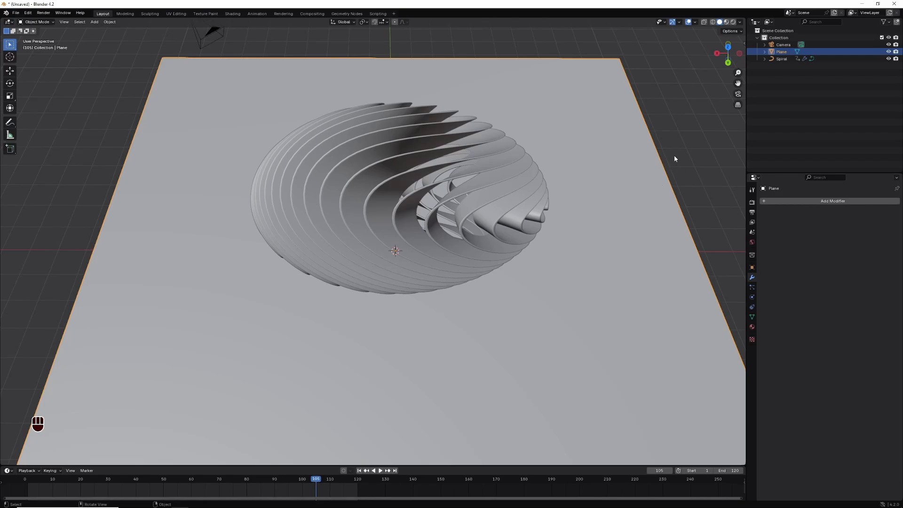
pyautogui.click(696, 132)
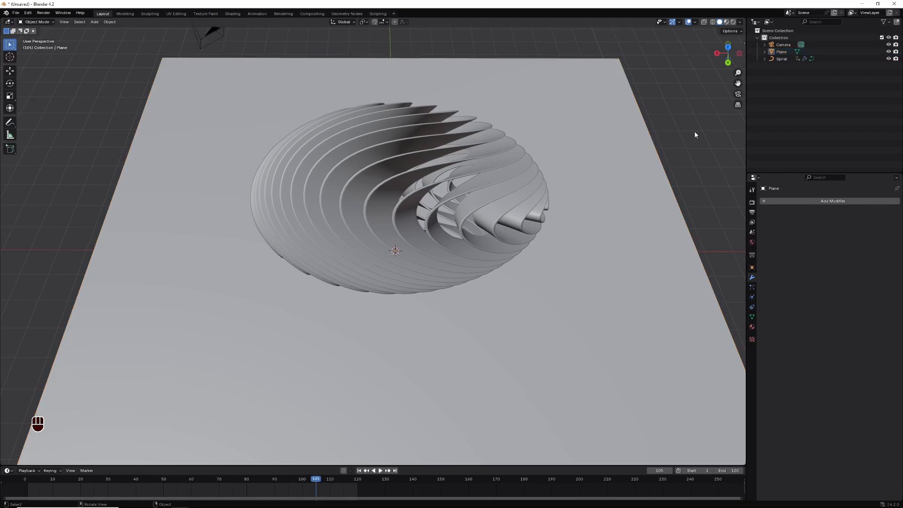
pyautogui.hotkey('ctrl', 'alt')
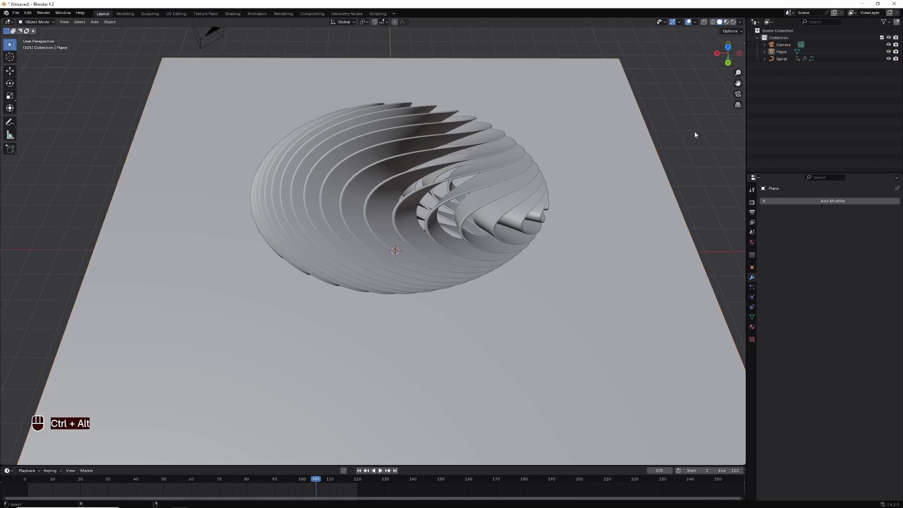
pyautogui.press('ctrl+alt+KP_0')
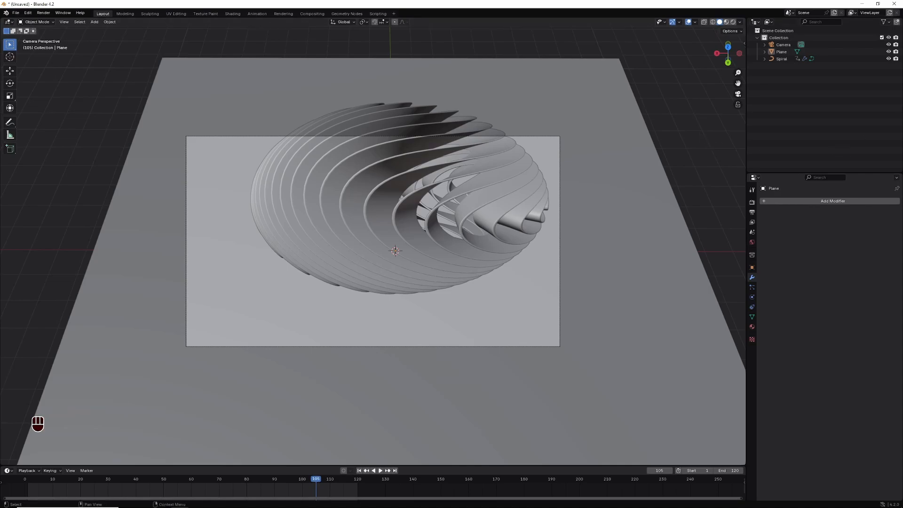
# - Lock the camera to the view and reframe it from a lower, more distant angle so the whole spiral fits the camera frame
pyautogui.press('n')
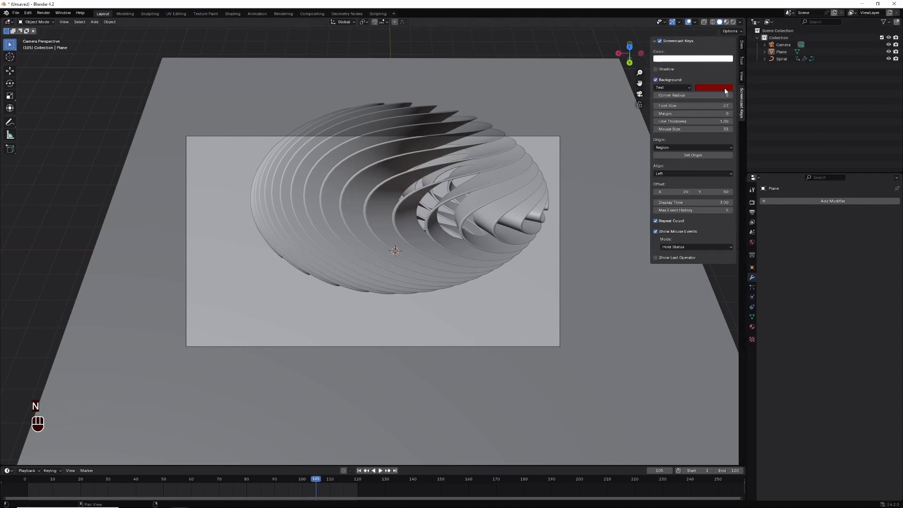
pyautogui.click(742, 75)
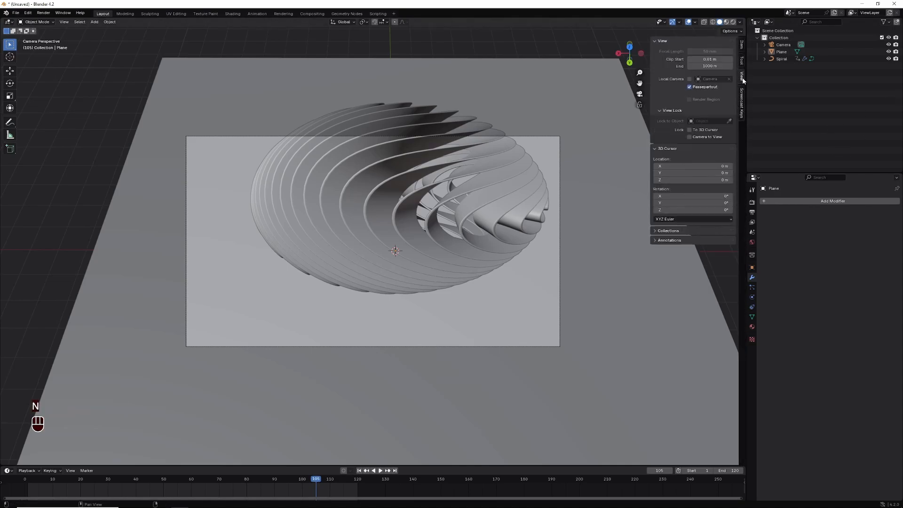
pyautogui.click(690, 136)
pyautogui.press('n')
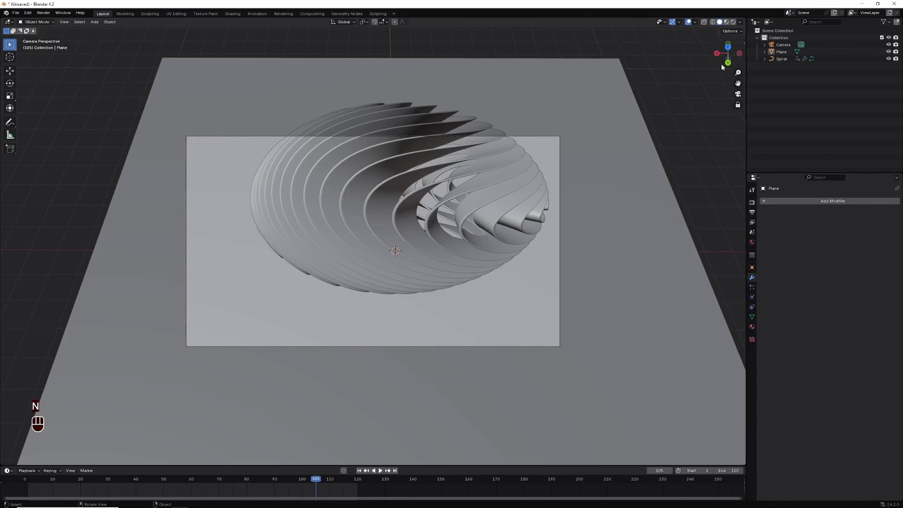
pyautogui.moveTo(728, 52); pyautogui.dragTo(738, 124)
pyautogui.scroll(-2, 630, 148)
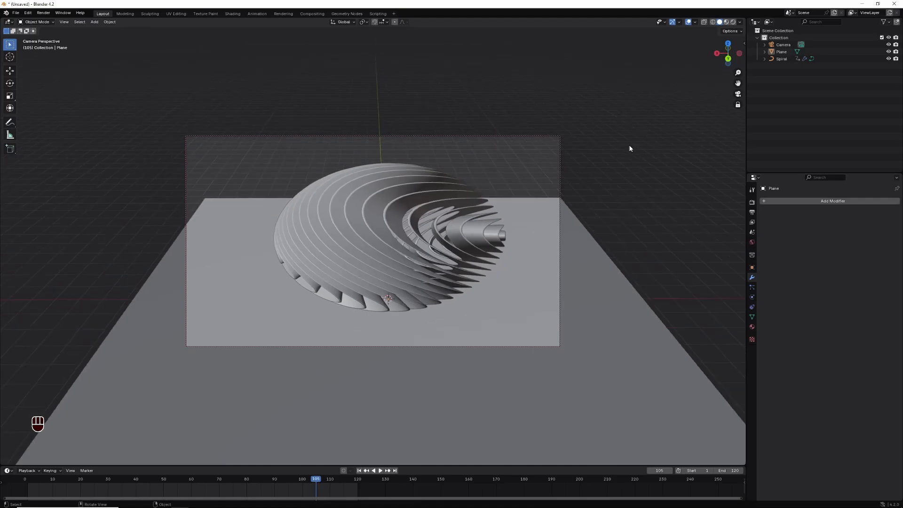
pyautogui.moveTo(728, 55)
pyautogui.mouseDown()
pyautogui.moveTo(728, 75)
pyautogui.moveTo(728, 50)
pyautogui.mouseUp()
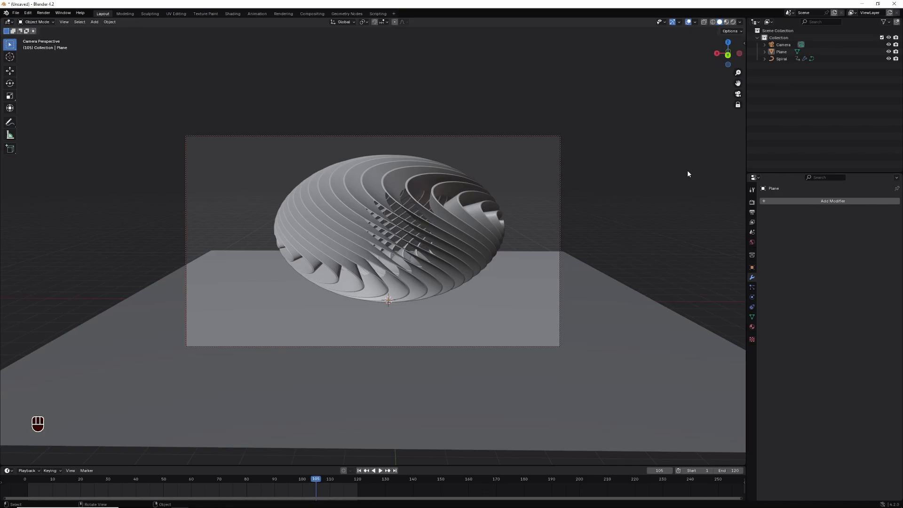
# - Scale the floor plane up by a factor of about 1.405 in all directions
pyautogui.click(601, 314)
pyautogui.press('s')
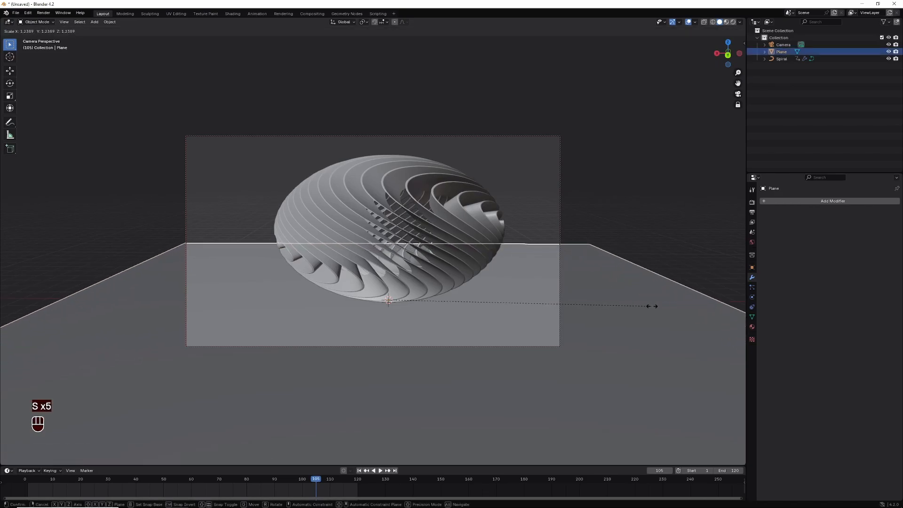
pyautogui.click(688, 309)
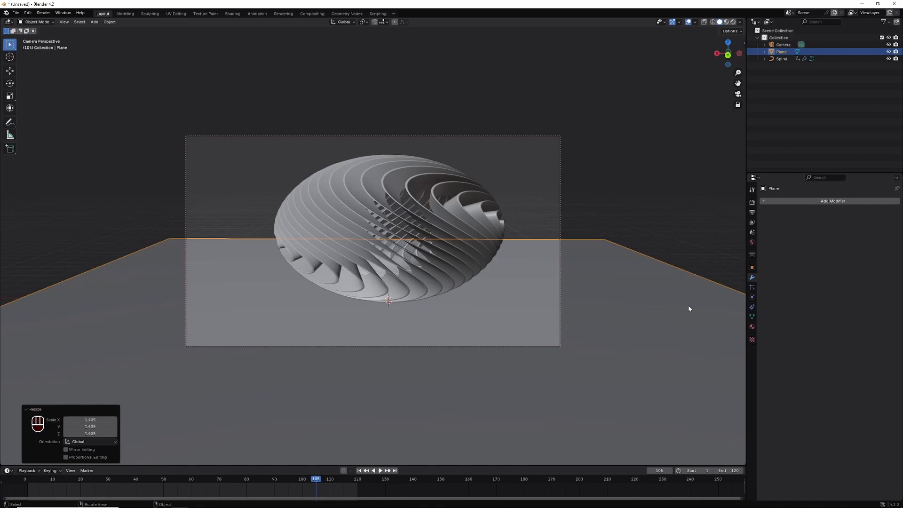
# - Split the 3D viewport horizontally into two stacked areas
pyautogui.click(2, 462)
pyautogui.moveTo(2, 462); pyautogui.dragTo(172, 299)
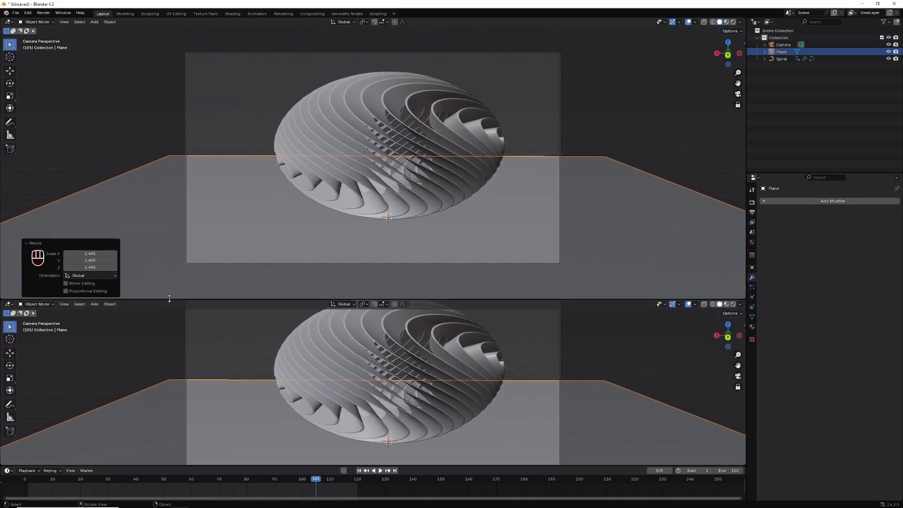
# - Split the lower viewport horizontally once more and join the two resulting areas back into one
pyautogui.rightClick(156, 465)
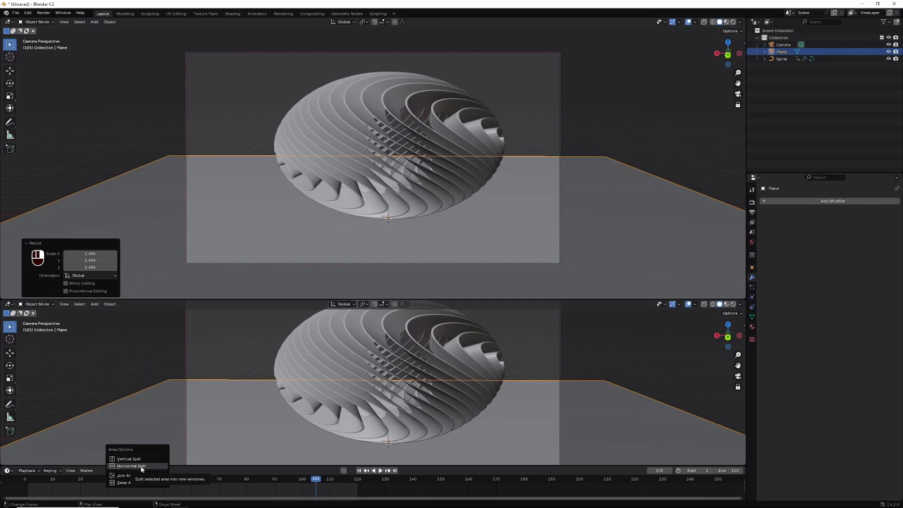
pyautogui.click(141, 466)
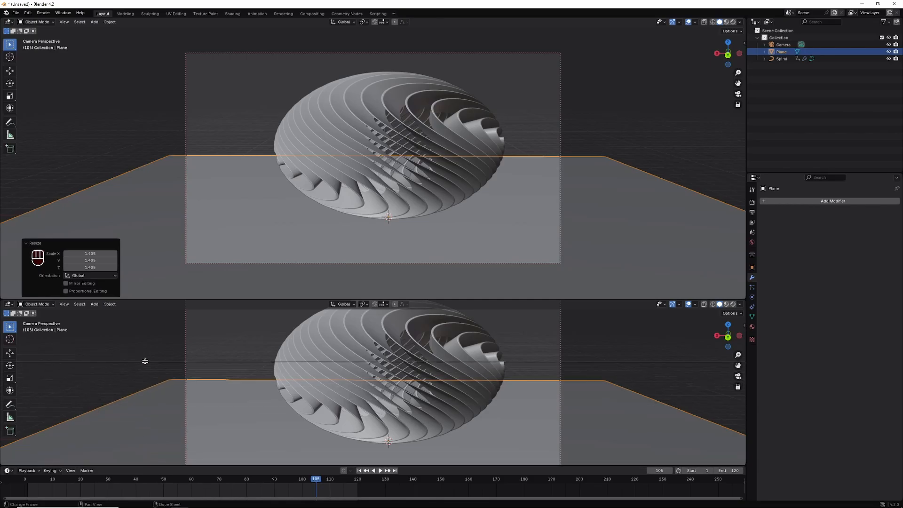
pyautogui.click(144, 359)
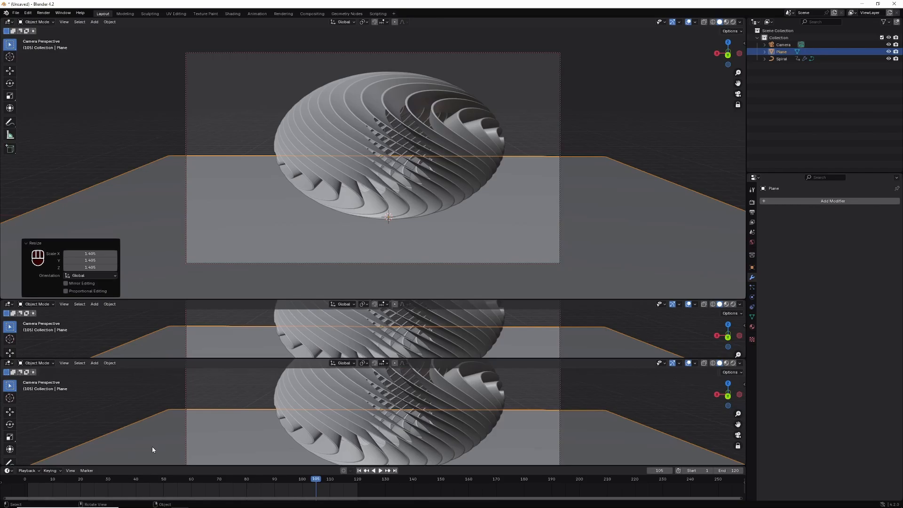
pyautogui.rightClick(167, 358)
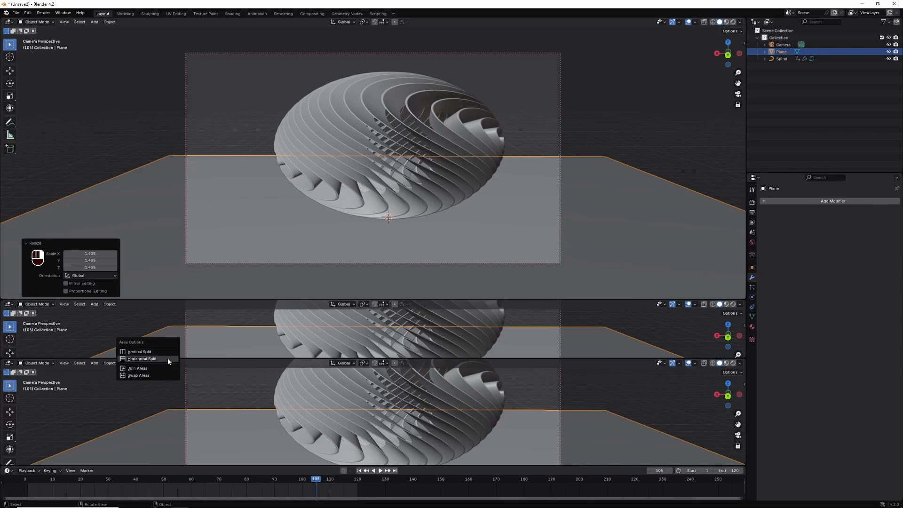
pyautogui.click(152, 370)
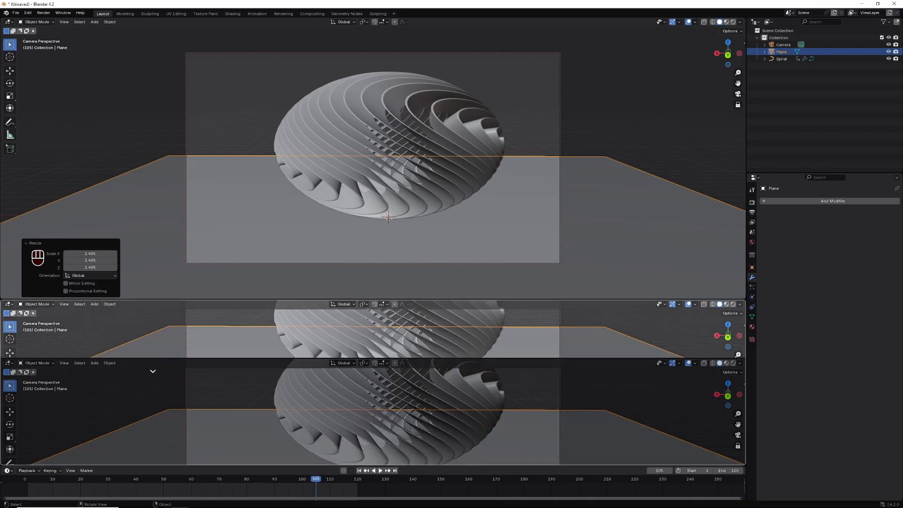
pyautogui.click(149, 391)
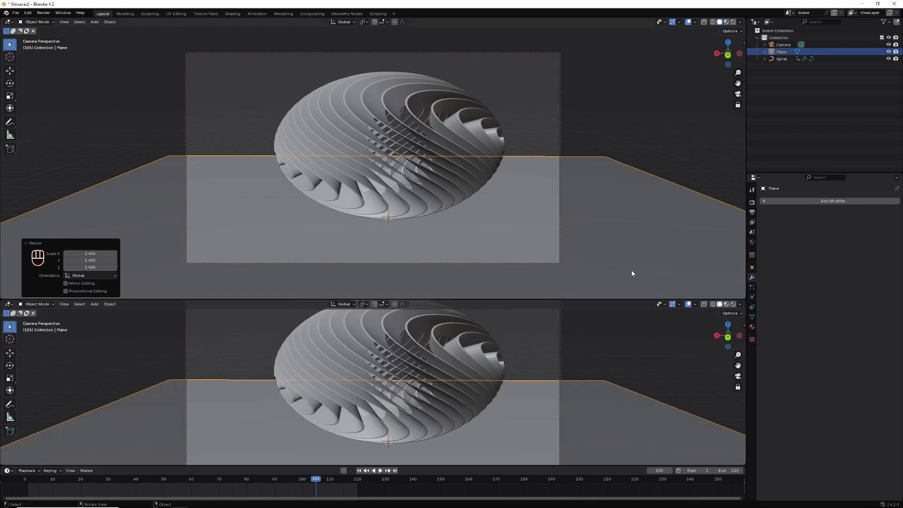
# - Enlarge the lower viewport area, turn it into a Shader Editor and hide its sidebar
pyautogui.moveTo(606, 300); pyautogui.dragTo(606, 218)
pyautogui.click(9, 222)
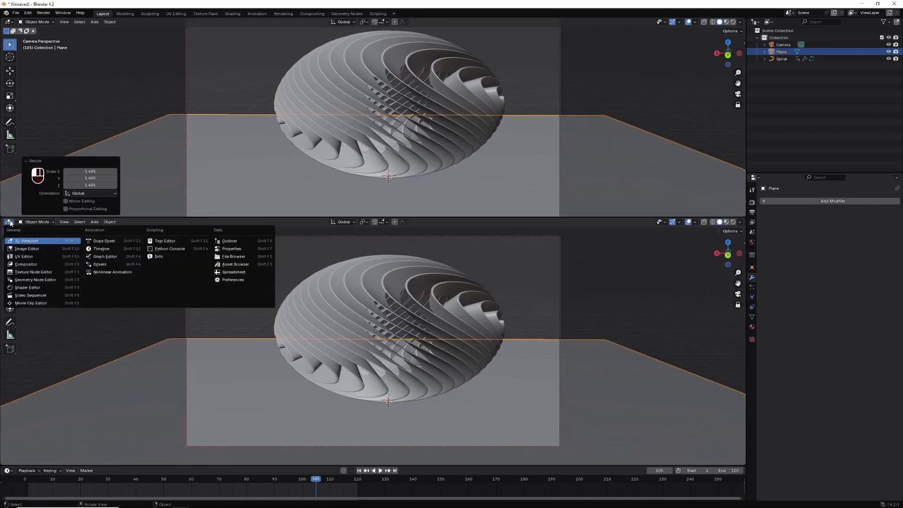
pyautogui.click(23, 288)
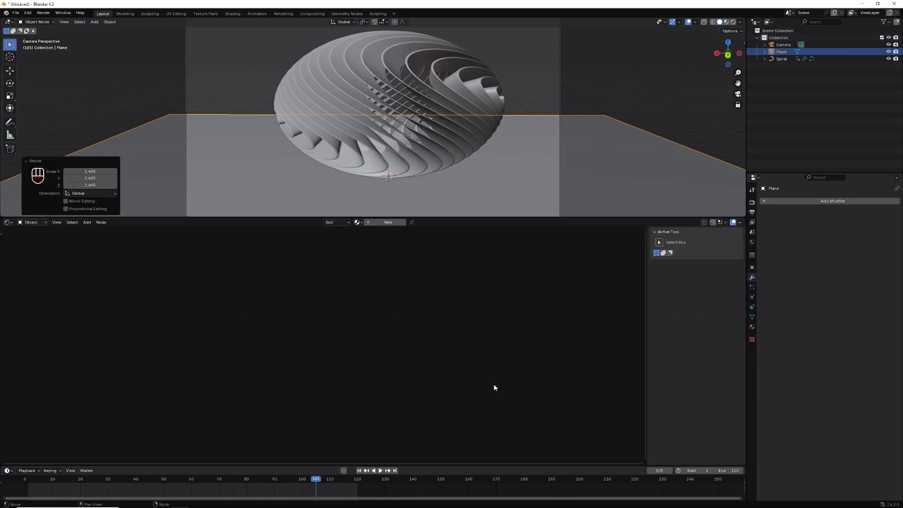
pyautogui.press('n')
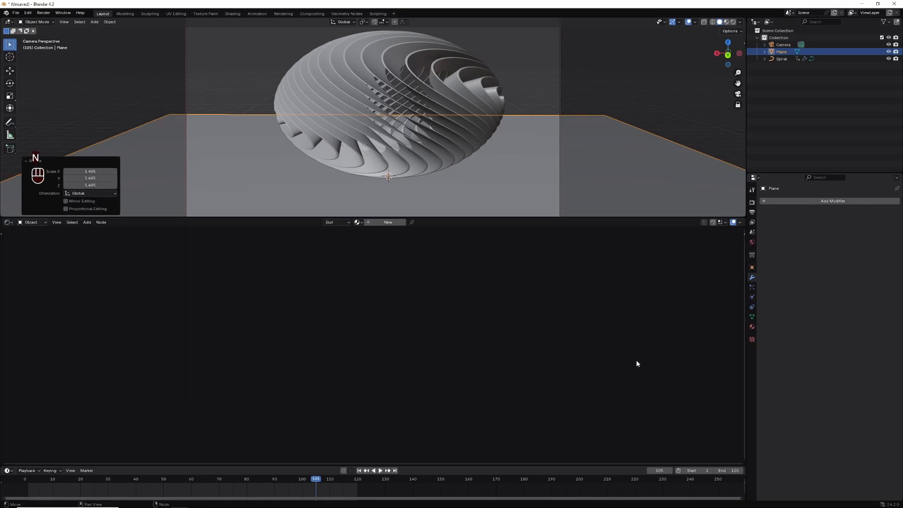
# - Set the render engine to Cycles with GPU Compute as the device
pyautogui.click(752, 203)
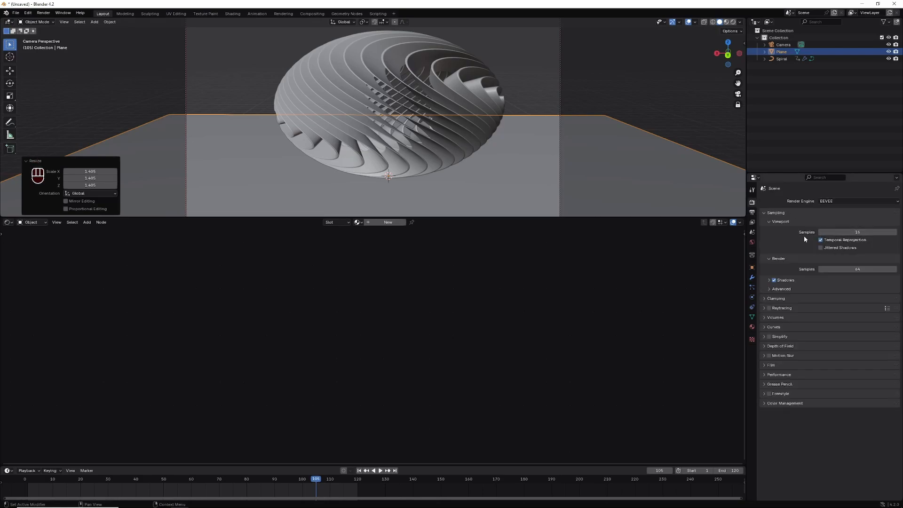
pyautogui.click(832, 201)
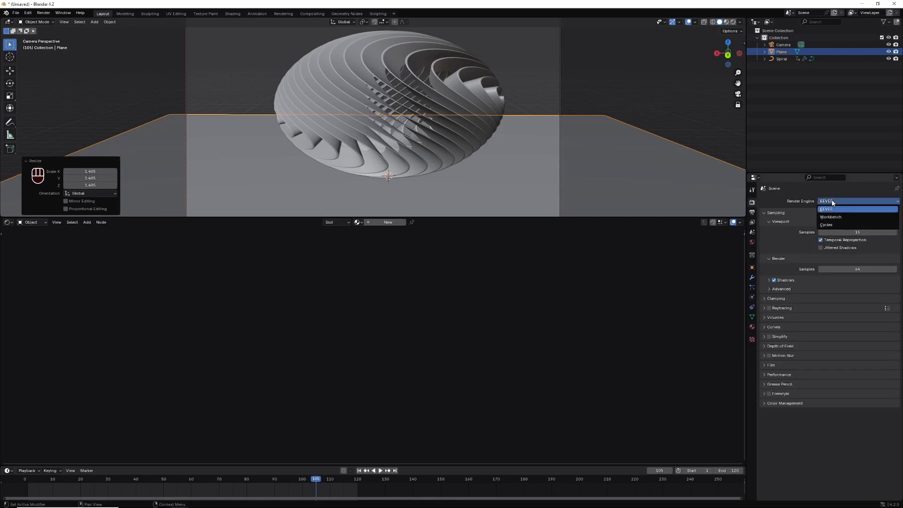
pyautogui.click(826, 226)
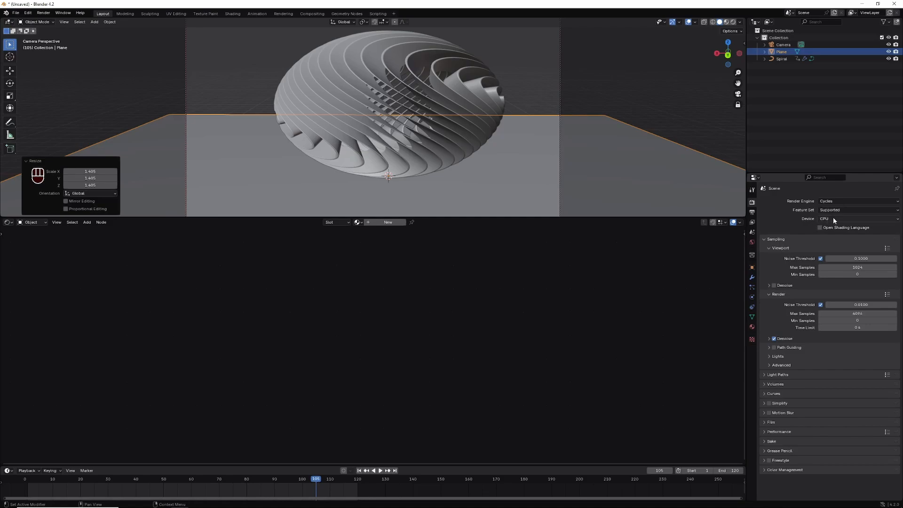
pyautogui.click(834, 218)
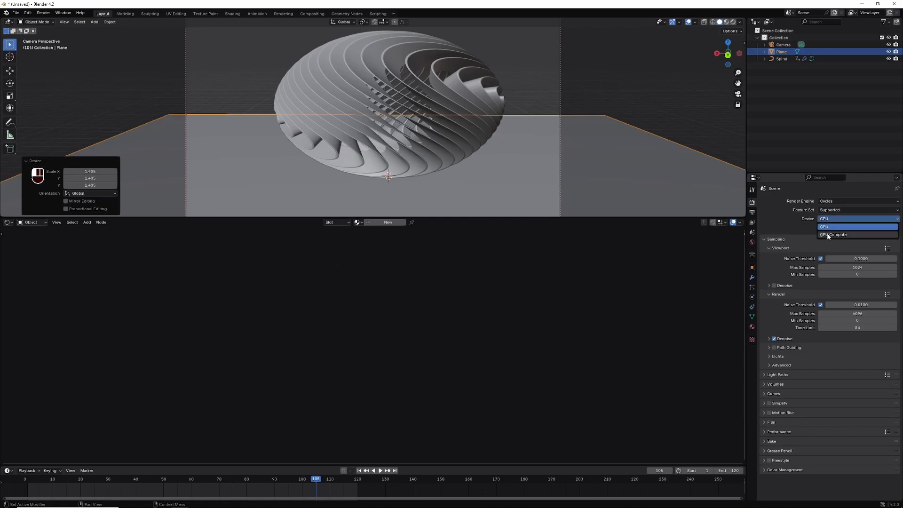
pyautogui.click(827, 234)
# - Set the maximum samples to 32 for the viewport and 512 for the render
pyautogui.click(860, 268)
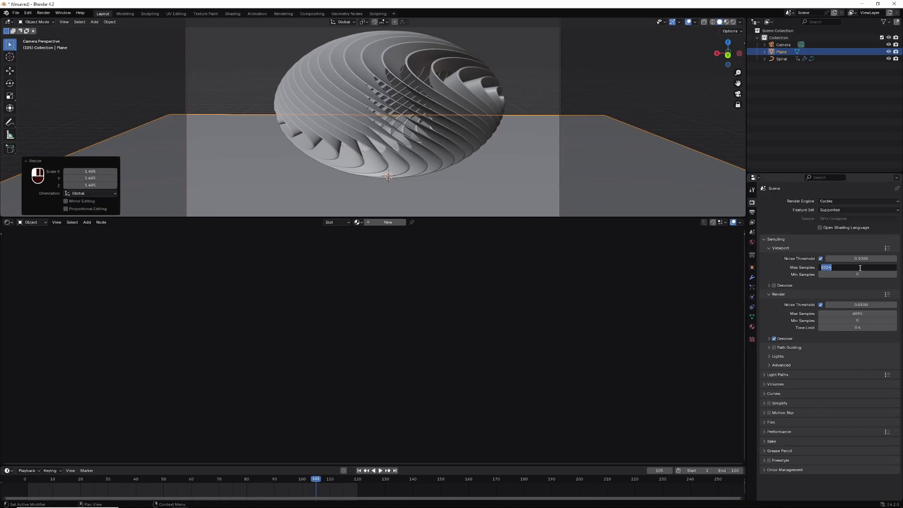
pyautogui.write('32')
pyautogui.press('Return')
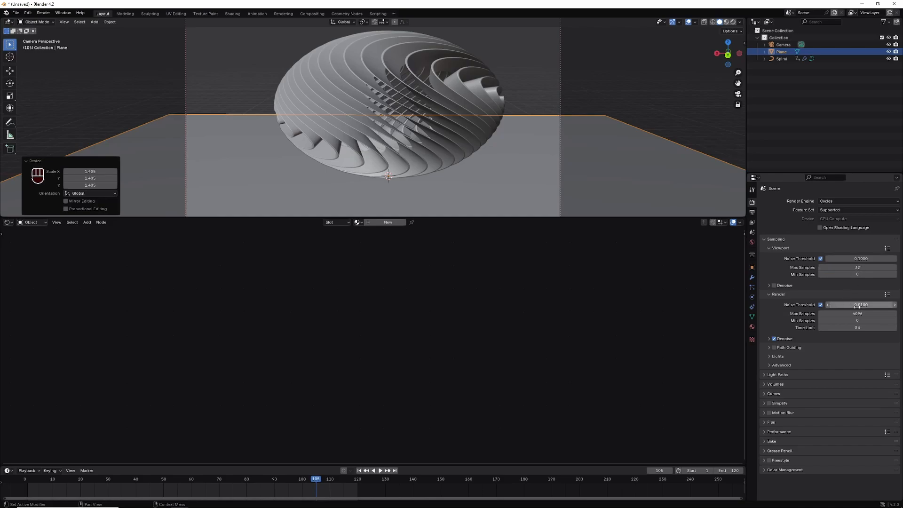
pyautogui.click(857, 314)
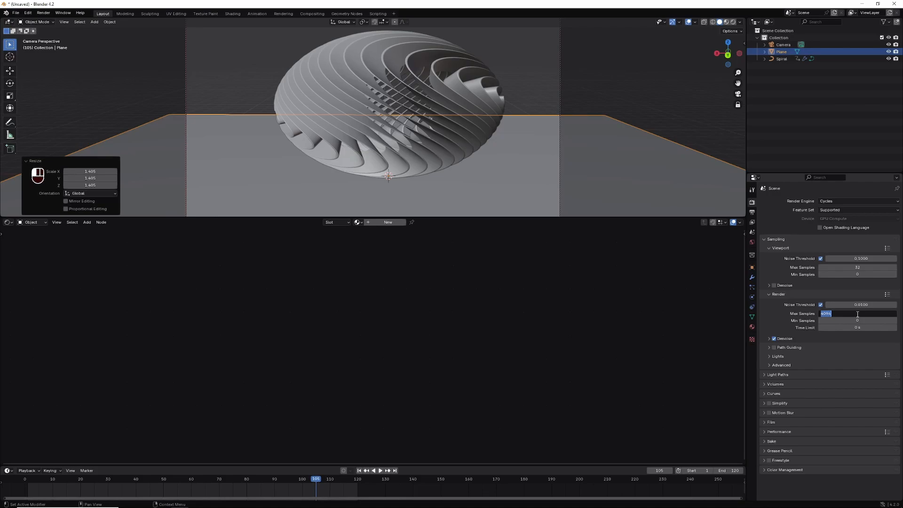
pyautogui.write('512')
pyautogui.press('Return')
# - Set the color management look to High Contrast
pyautogui.click(764, 470)
pyautogui.scroll(-3, 814, 461)
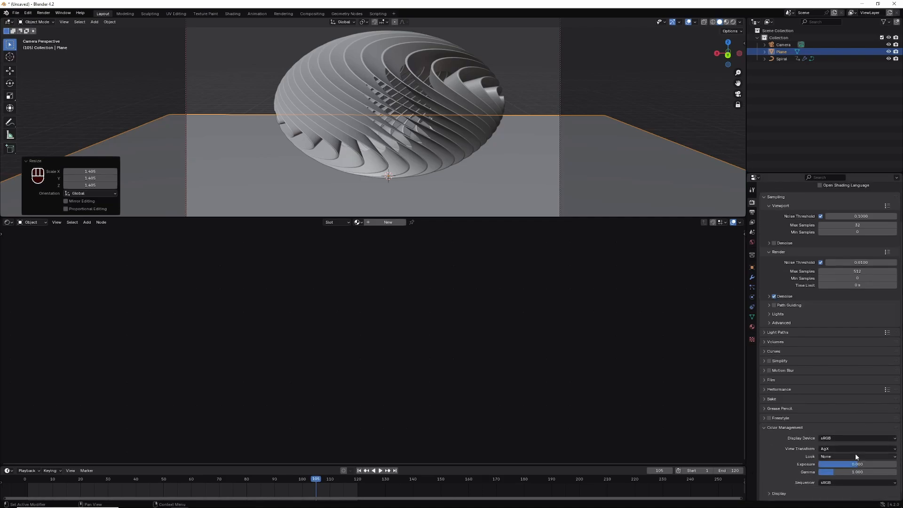
pyautogui.click(842, 457)
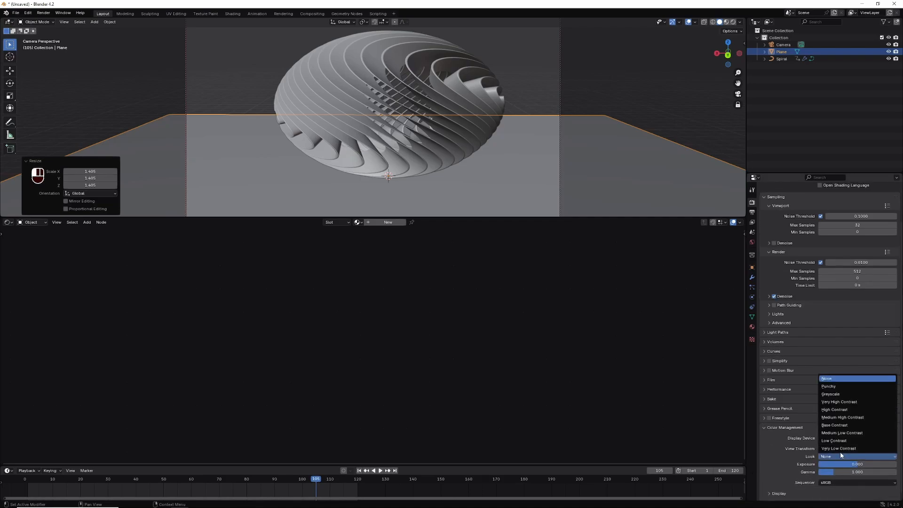
pyautogui.click(841, 411)
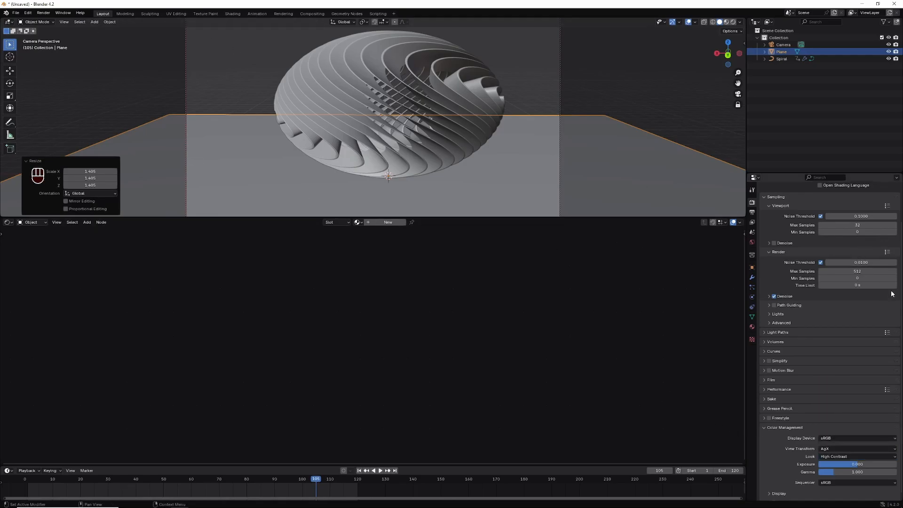
pyautogui.scroll(2, 885, 263)
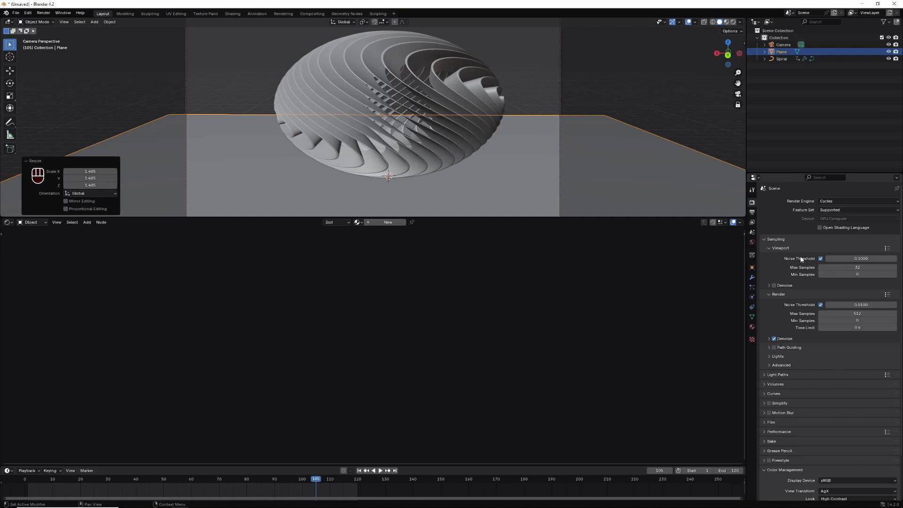
# - Choose CUDA as the Cycles render device in the system preferences, save the preferences and close them
pyautogui.click(28, 13)
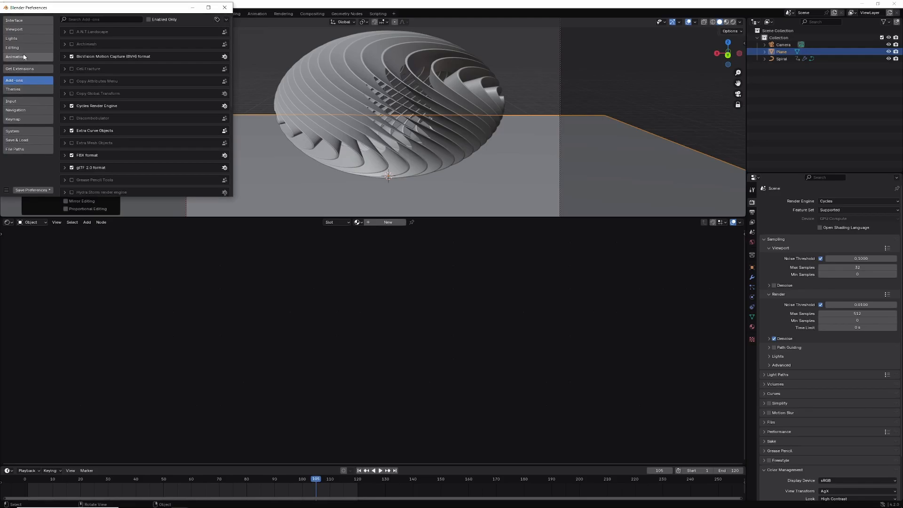
pyautogui.click(10, 130)
pyautogui.click(121, 29)
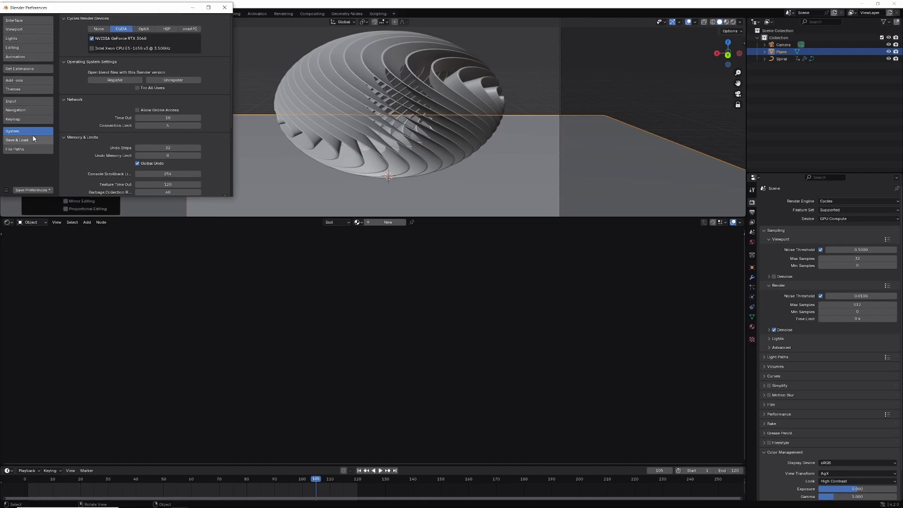
pyautogui.click(31, 189)
pyautogui.click(225, 8)
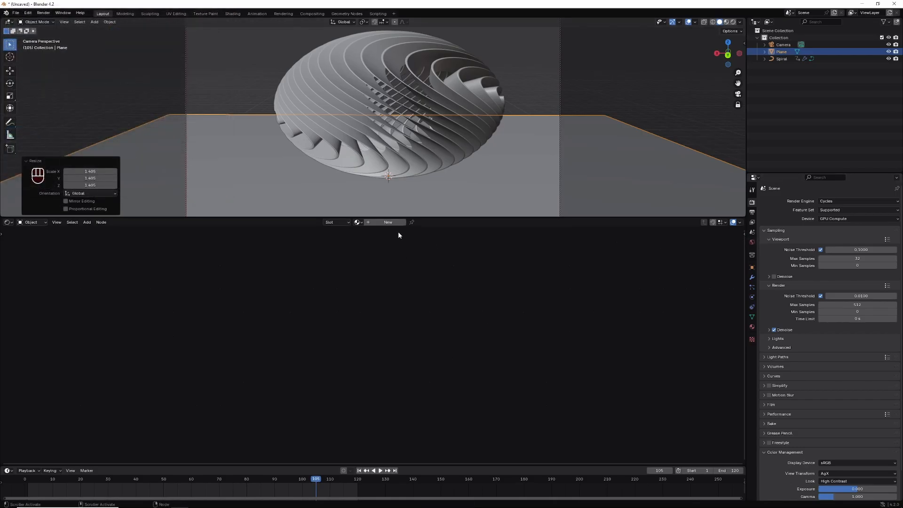
# - Give the floor plane a new dark grey material with metallic 1.000 and show the viewport in material preview
pyautogui.click(387, 222)
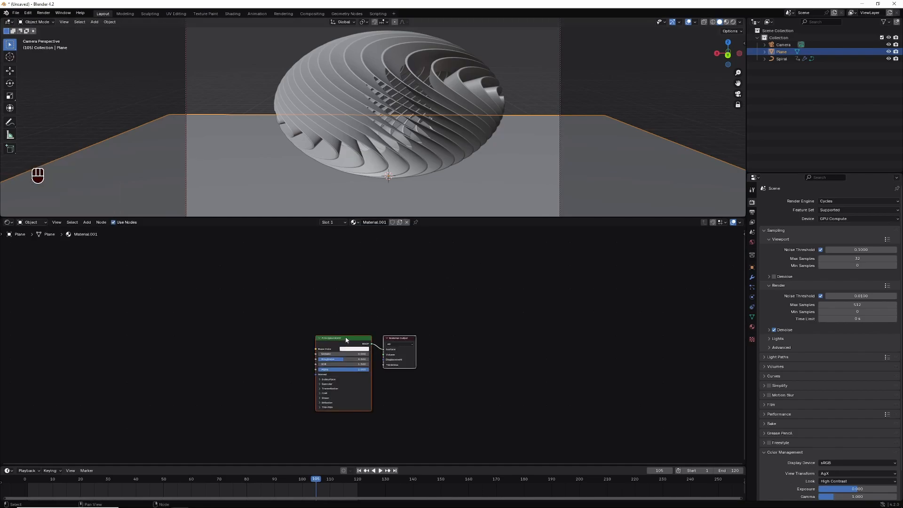
pyautogui.moveTo(345, 337); pyautogui.dragTo(500, 314)
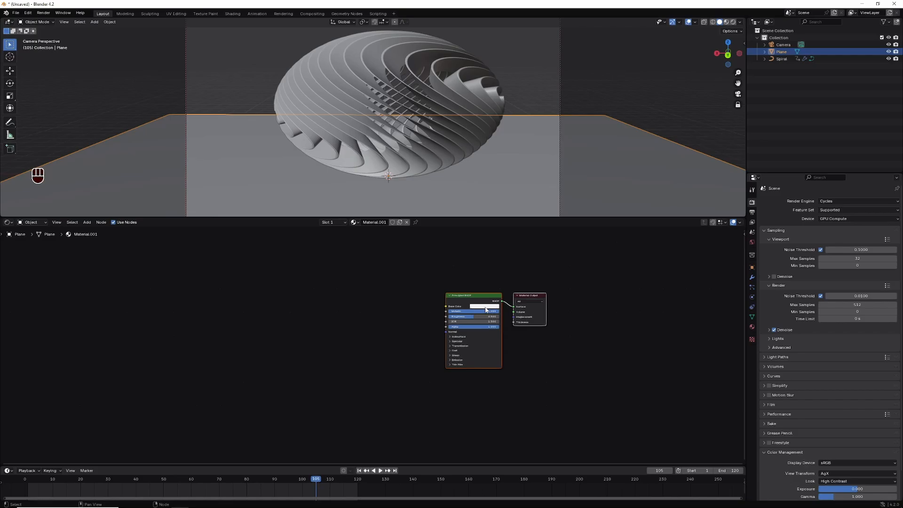
pyautogui.click(486, 307)
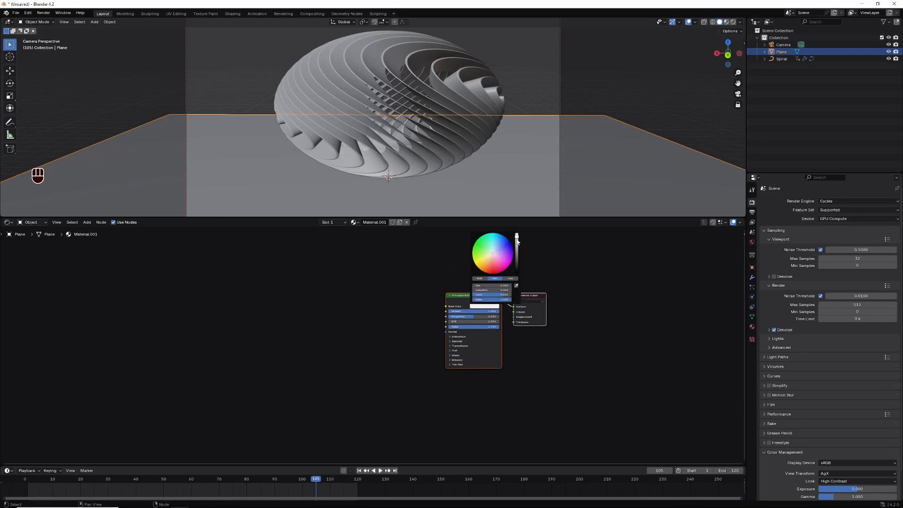
pyautogui.moveTo(516, 245); pyautogui.dragTo(516, 263)
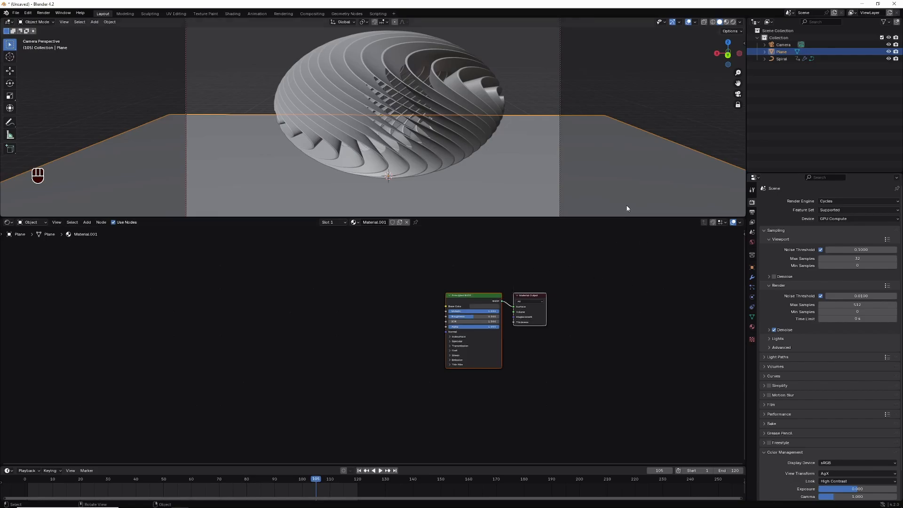
pyautogui.click(728, 22)
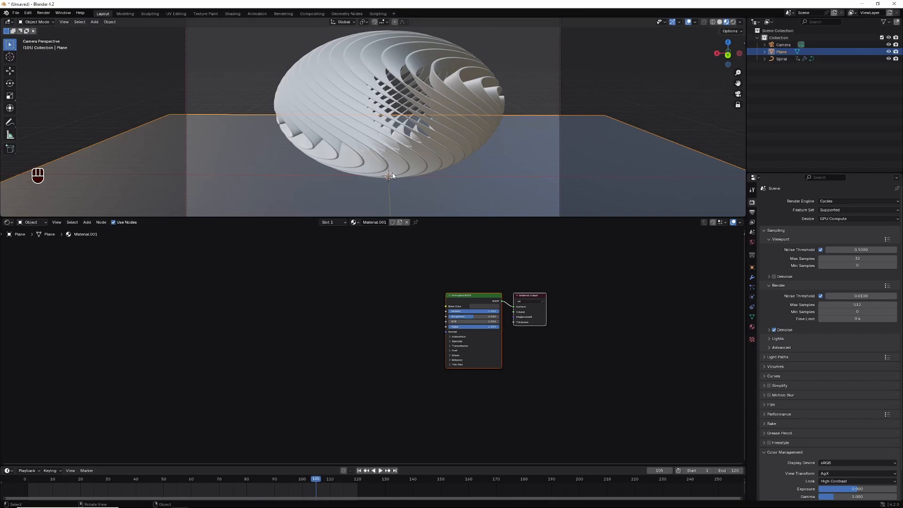
# - Create a new material for the spiral and delete its Principled BSDF node
pyautogui.click(376, 90)
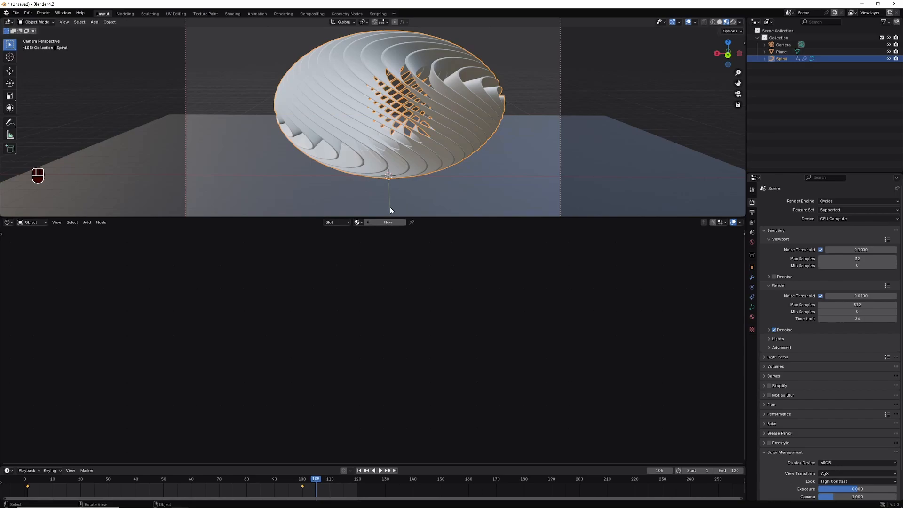
pyautogui.click(377, 223)
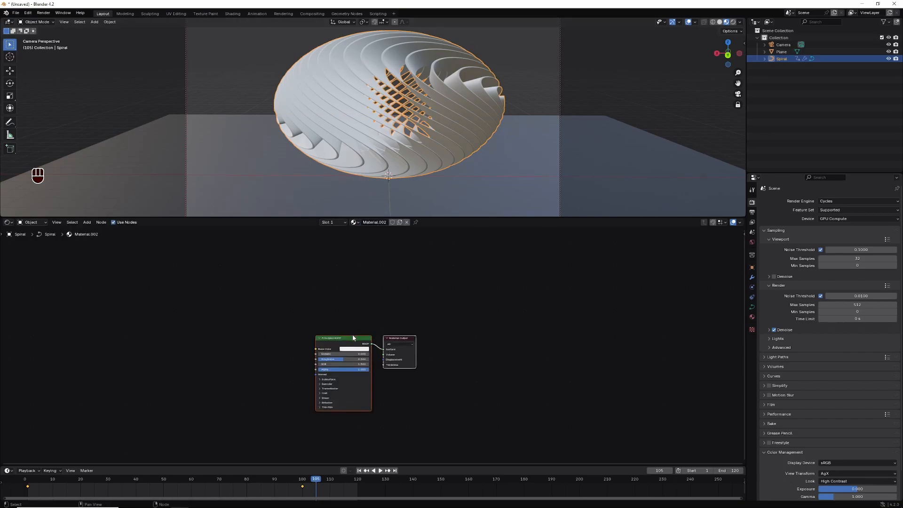
pyautogui.moveTo(352, 337); pyautogui.dragTo(528, 292)
pyautogui.click(381, 323)
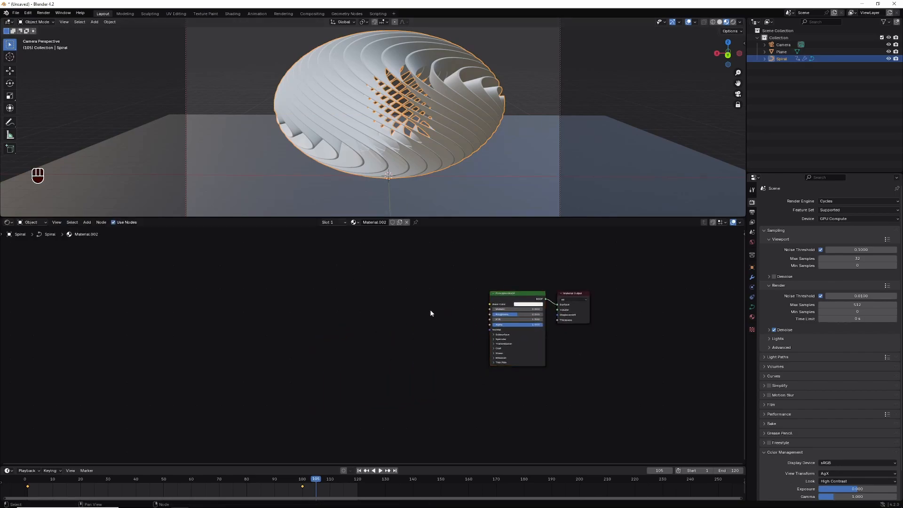
pyautogui.click(502, 294)
pyautogui.rightClick(507, 299)
pyautogui.click(501, 297)
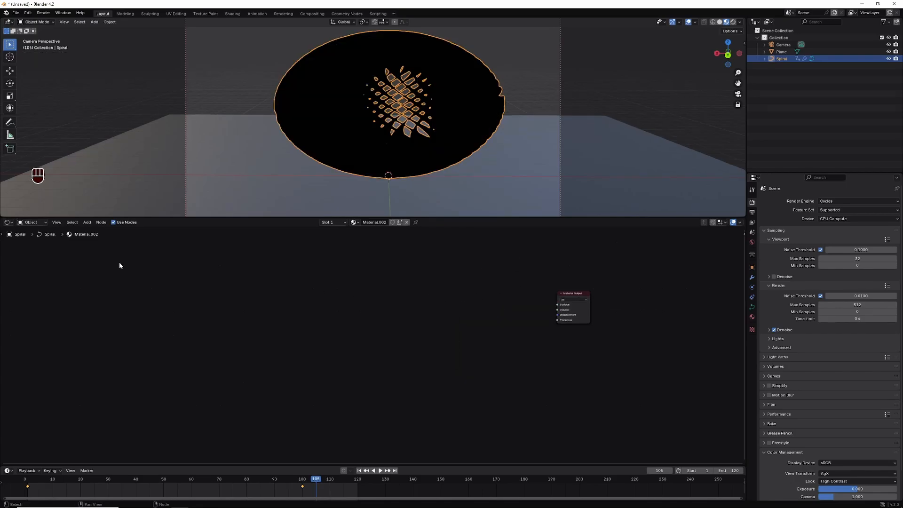
# - Add a Glass BSDF node to the spiral's material and connect its BSDF output to the Material Output's Surface
pyautogui.click(86, 223)
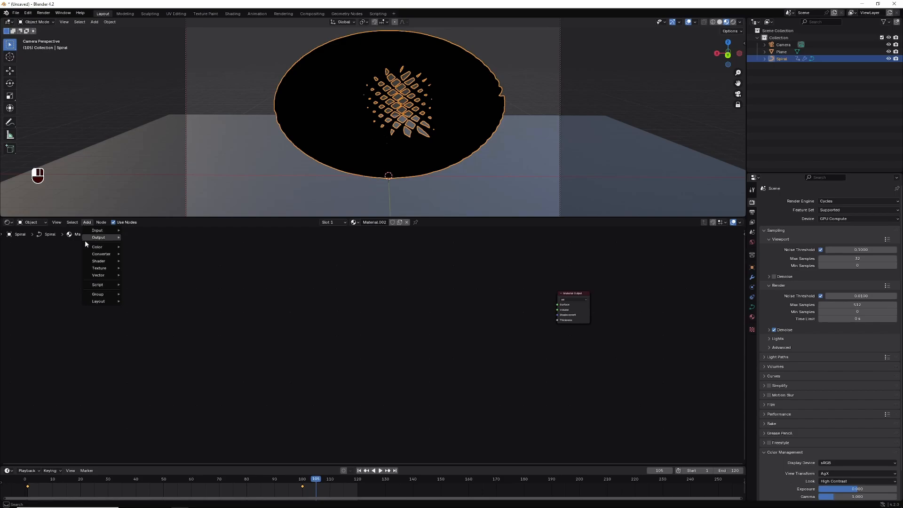
pyautogui.moveTo(95, 263)
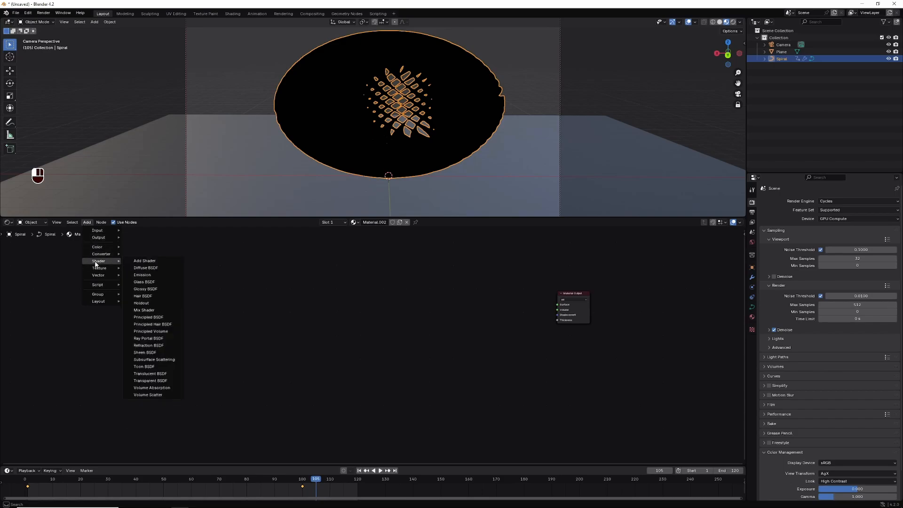
pyautogui.click(153, 283)
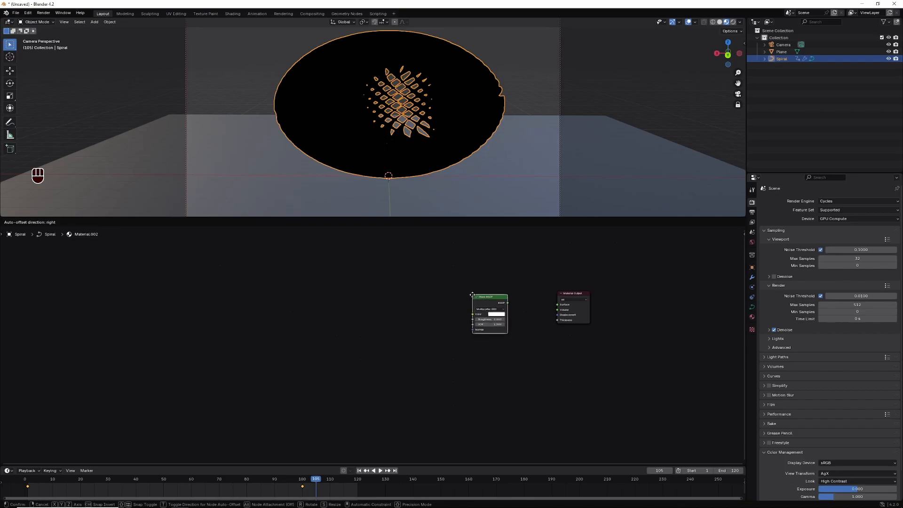
pyautogui.click(473, 295)
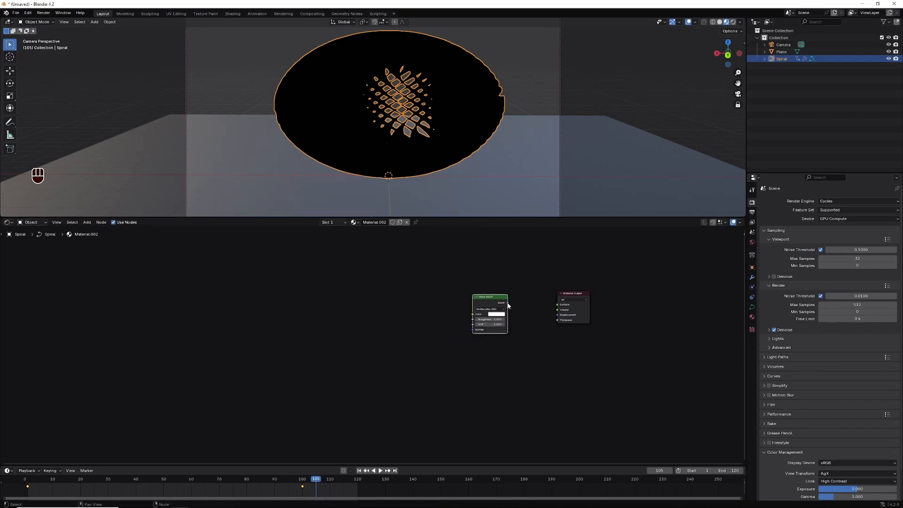
pyautogui.moveTo(508, 305); pyautogui.dragTo(511, 306)
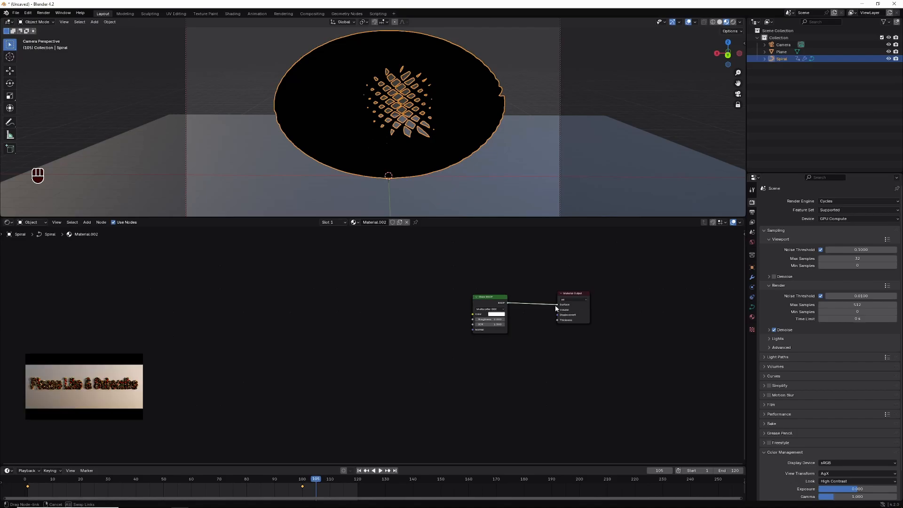
pyautogui.moveTo(555, 308); pyautogui.dragTo(557, 305)
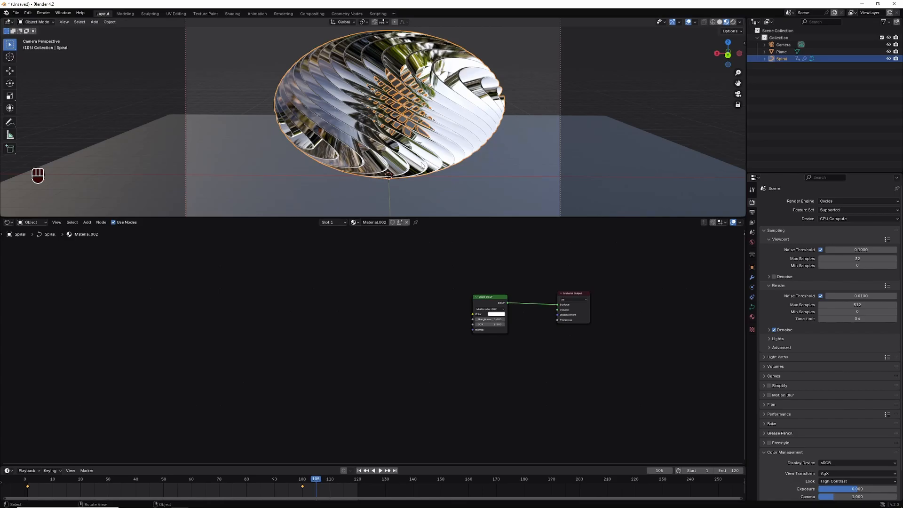
# - Reframe the locked camera from a lower angle and enlarge the 3D viewport area so the whole camera frame fits
pyautogui.moveTo(728, 54); pyautogui.dragTo(701, 71)
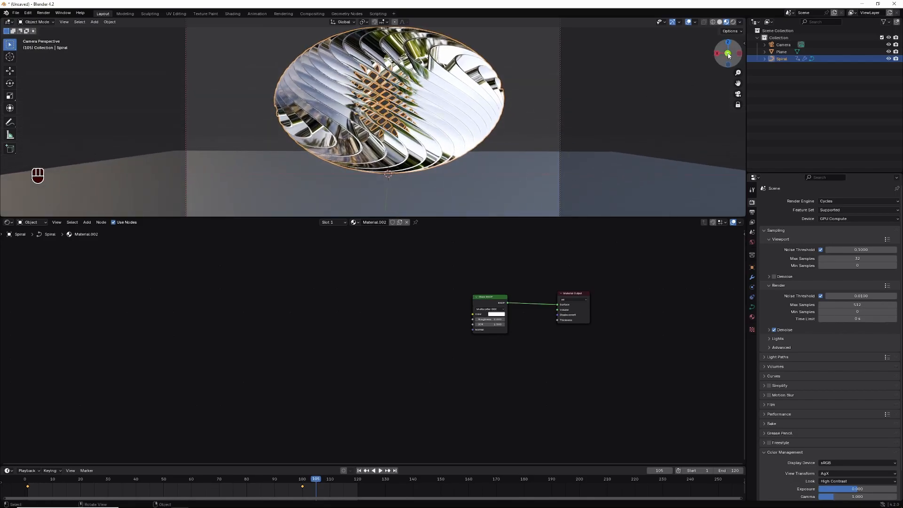
pyautogui.moveTo(728, 54); pyautogui.dragTo(726, 102)
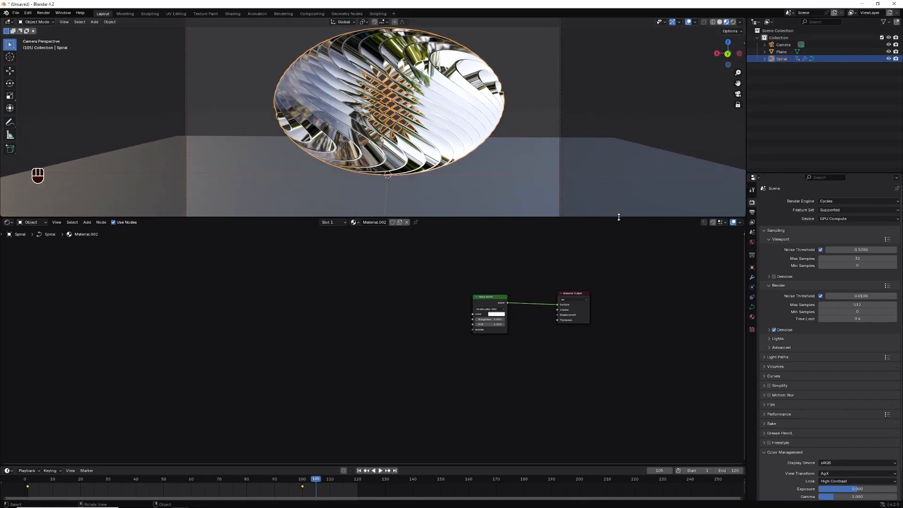
pyautogui.moveTo(619, 217); pyautogui.dragTo(618, 265)
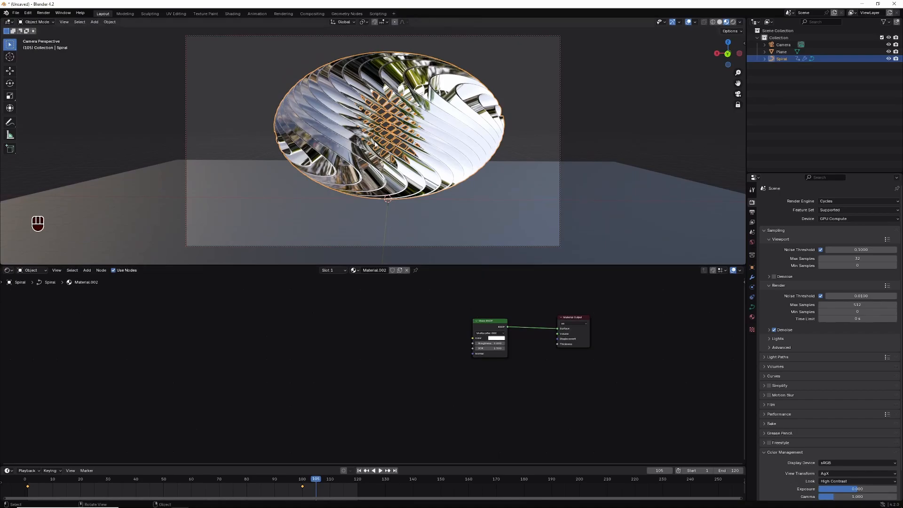
# - Show the viewport in rendered shading and give the world background color an Environment Texture using colorful_studio_4k.exr
pyautogui.click(733, 23)
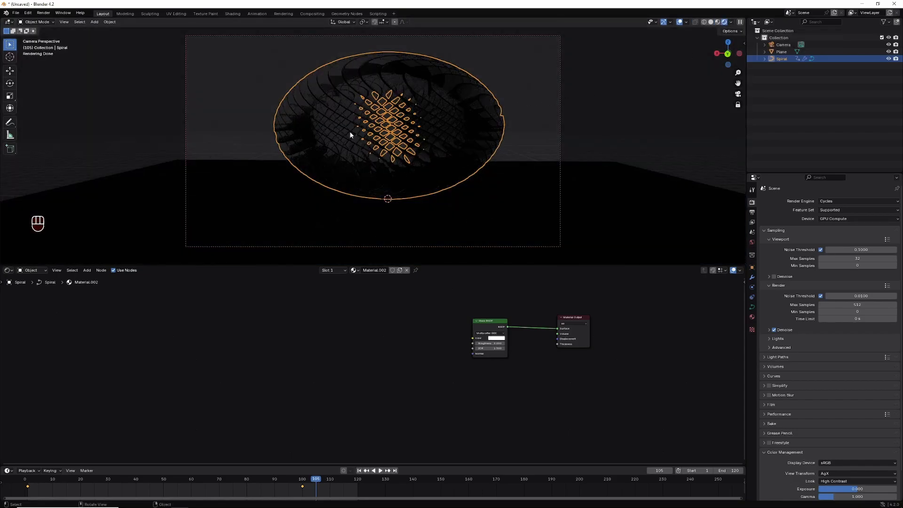
pyautogui.click(620, 98)
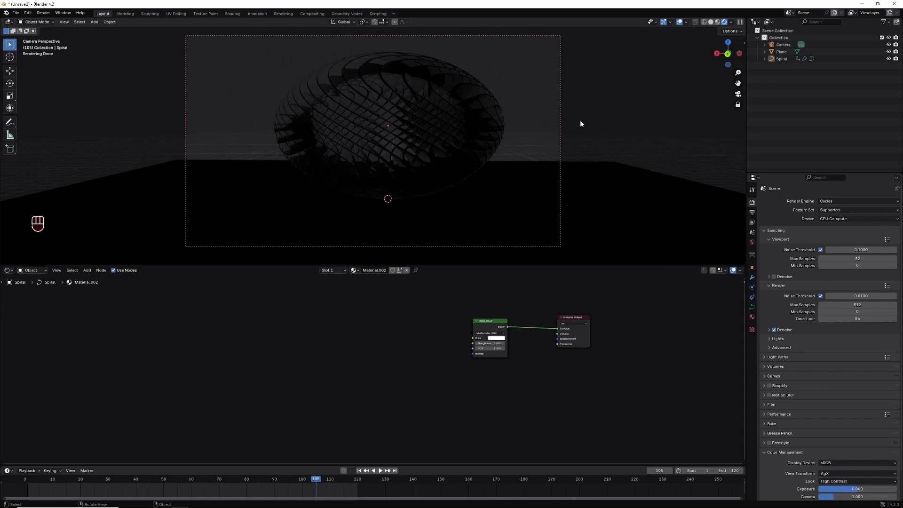
pyautogui.click(752, 242)
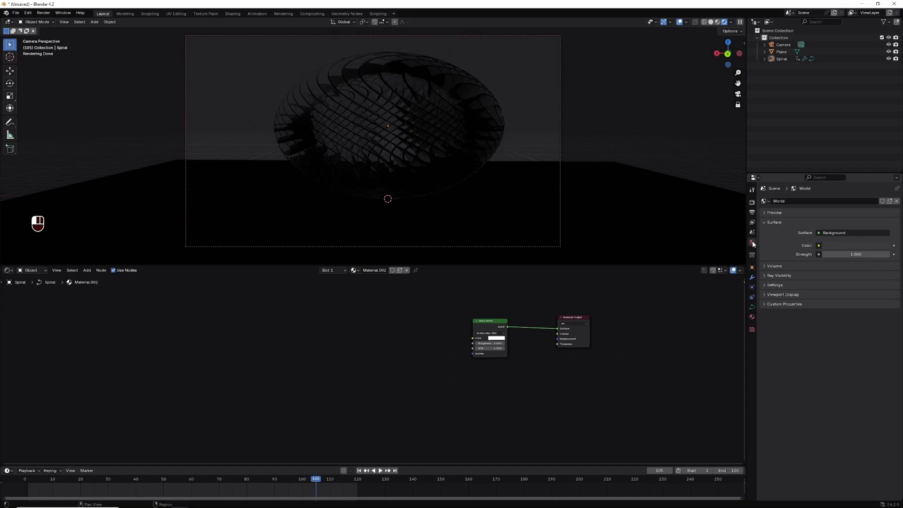
pyautogui.click(819, 246)
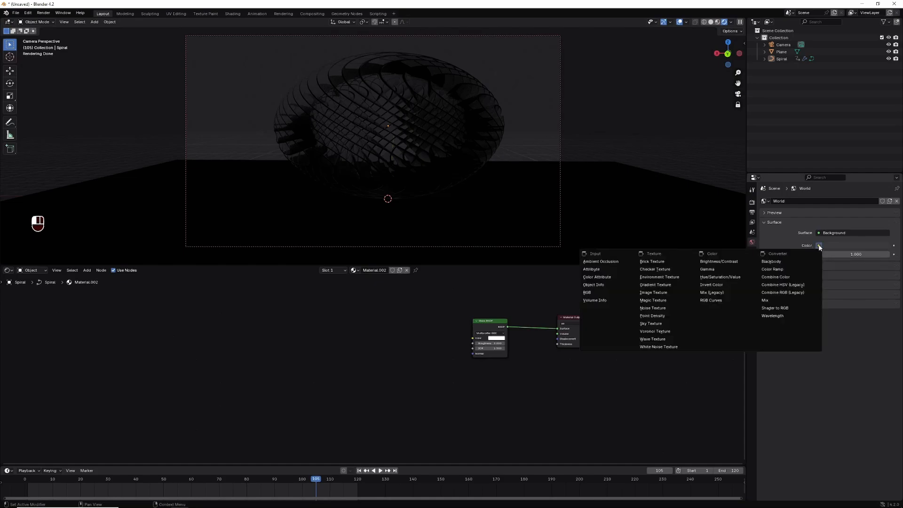
pyautogui.click(667, 278)
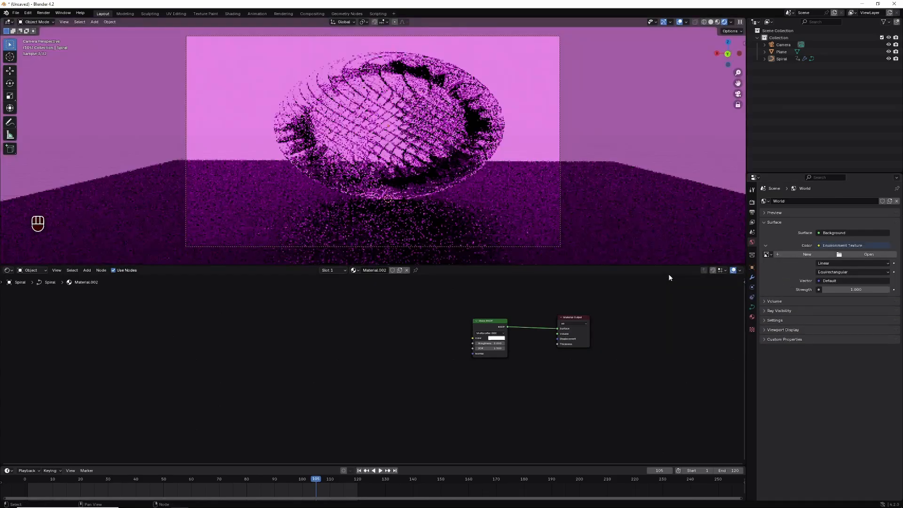
pyautogui.click(874, 254)
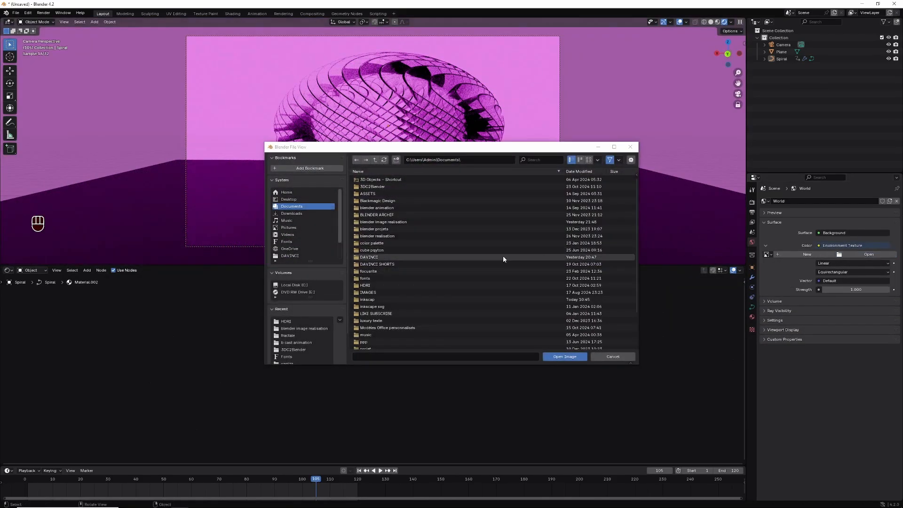
pyautogui.click(369, 288)
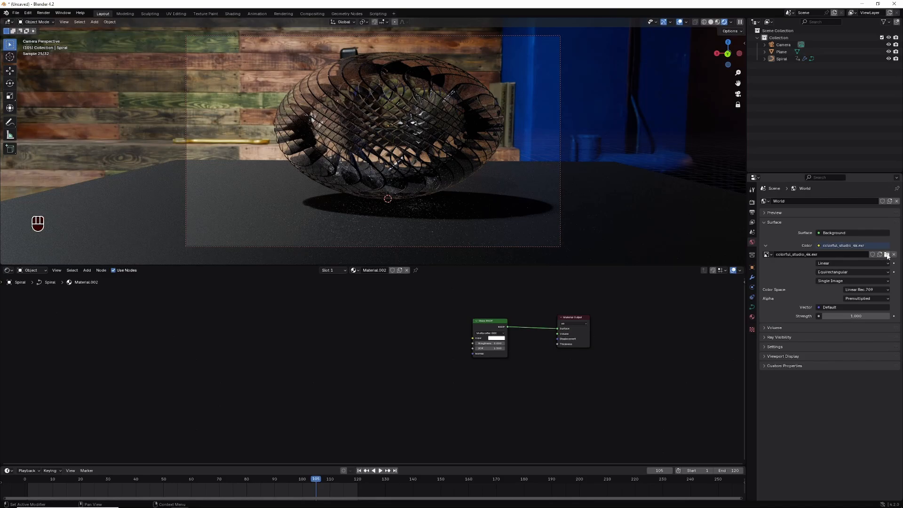
# - Browse the HDRI folder as thumbnails and replace the world's environment image with overcast_soil_puresky_4k.exr
pyautogui.click(887, 255)
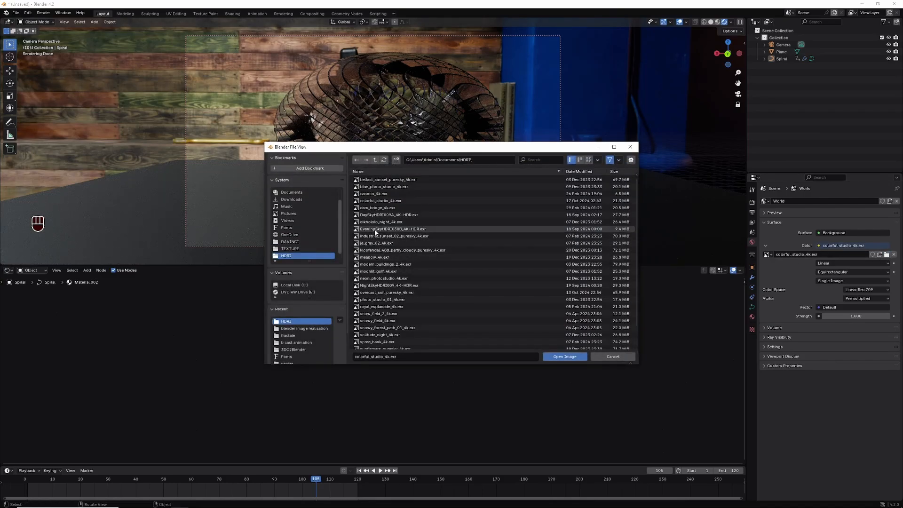
pyautogui.click(588, 160)
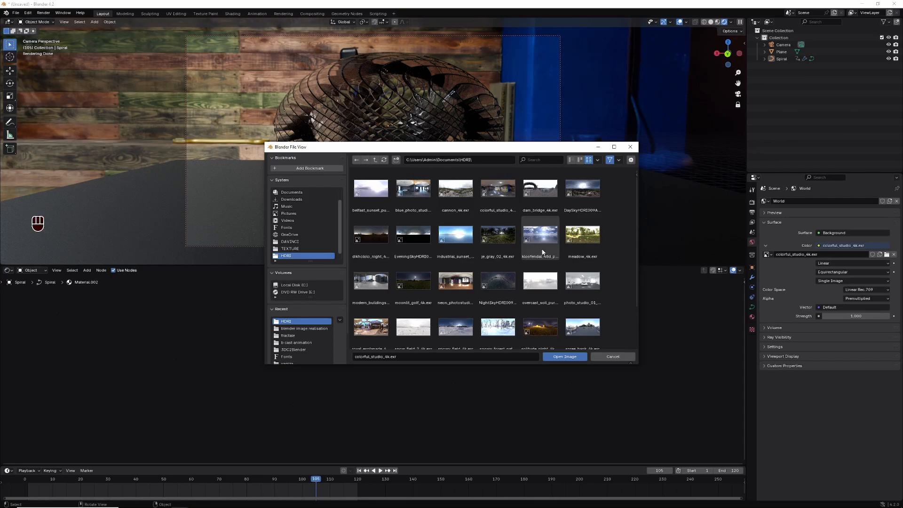
pyautogui.doubleClick(543, 286)
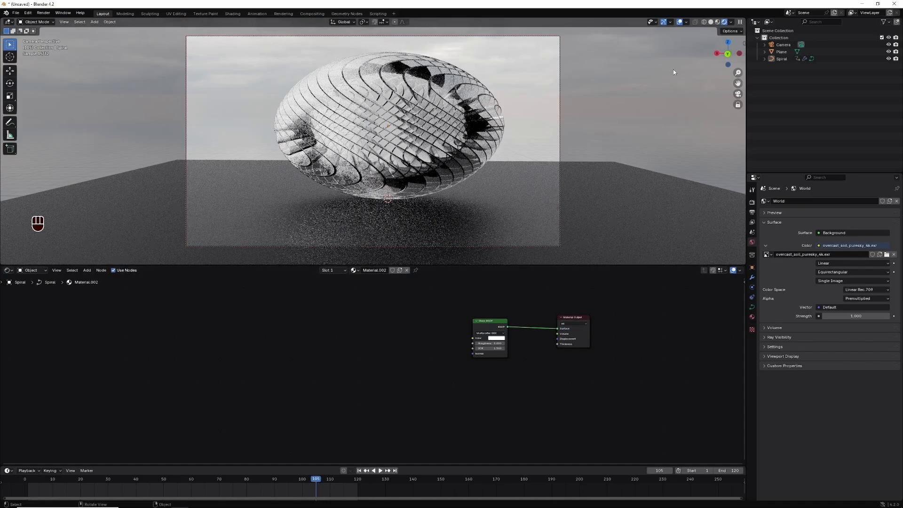
# - Tint the Glass BSDF color of the spiral's material light green
pyautogui.moveTo(727, 54); pyautogui.dragTo(729, 57)
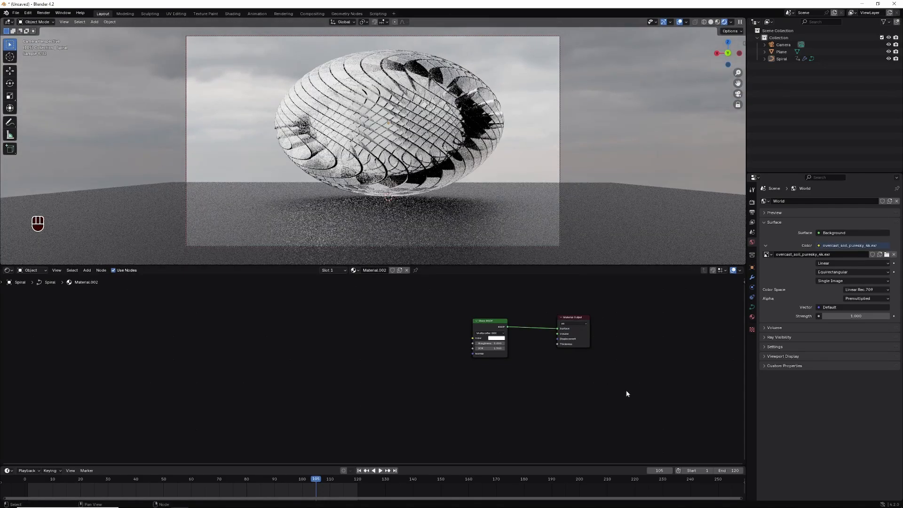
pyautogui.click(497, 338)
pyautogui.click(509, 284)
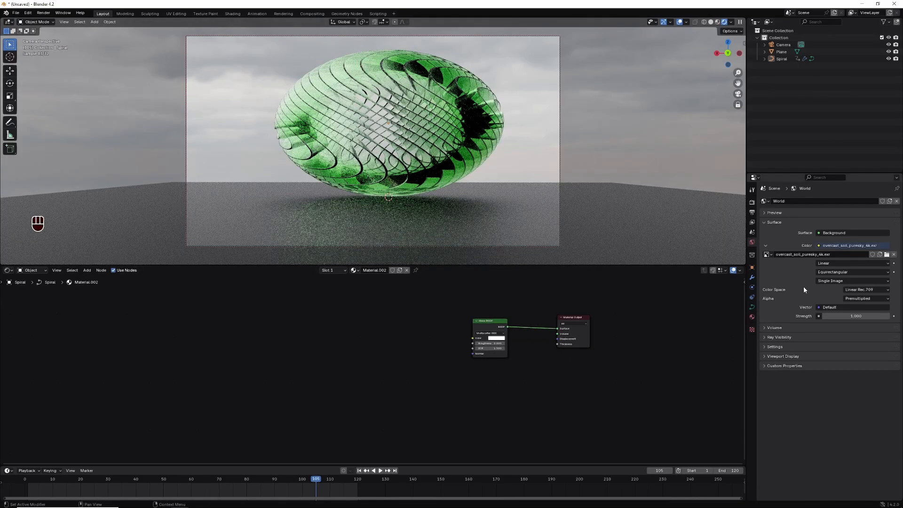
# - Load colorful_studio_4k.exr as the world's environment image again and reframe the locked camera from a high angle
pyautogui.click(888, 254)
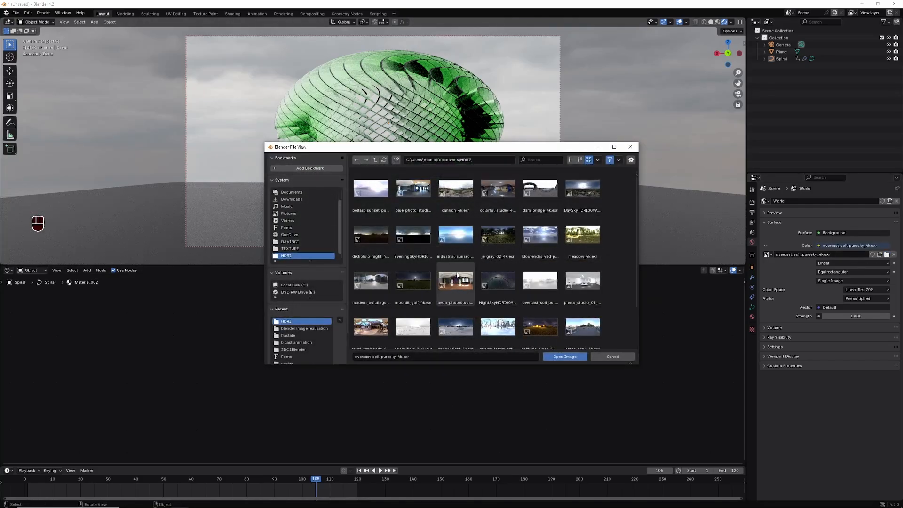
pyautogui.doubleClick(498, 190)
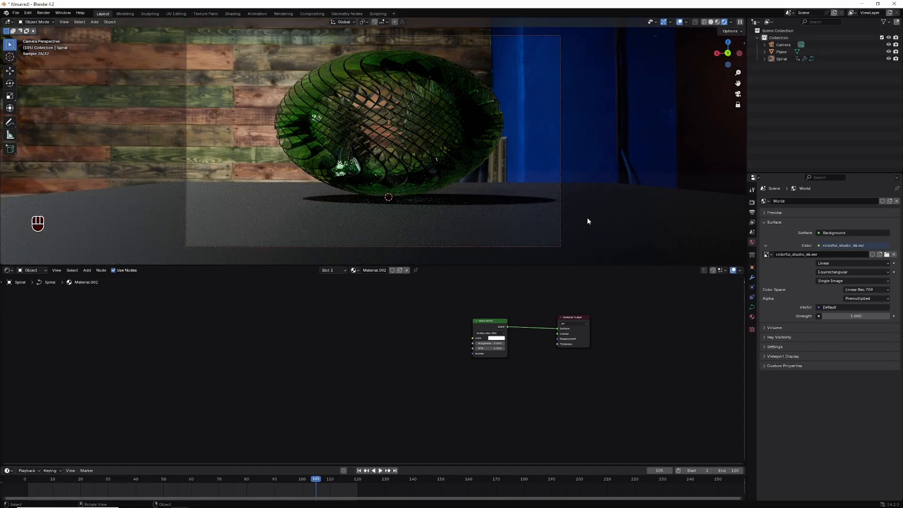
pyautogui.moveTo(728, 53); pyautogui.dragTo(727, 88)
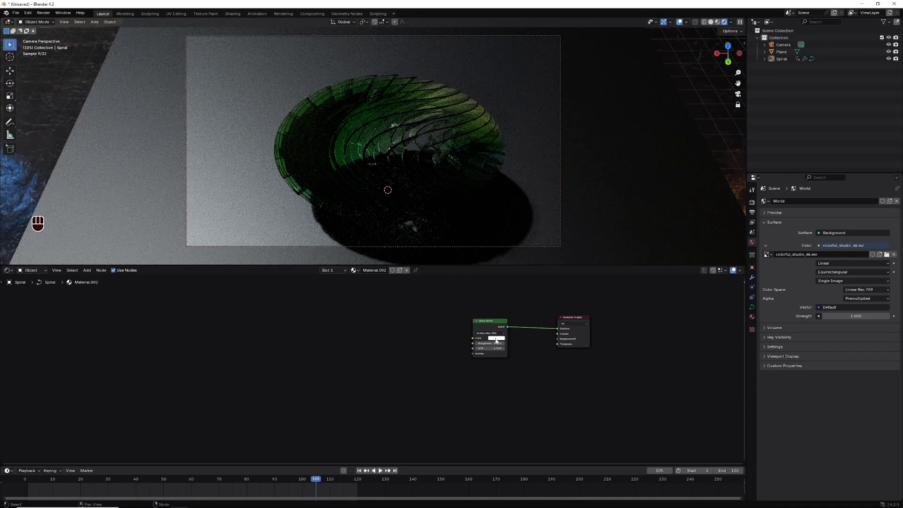
# - Try blue-green and blue tints on the spiral's Glass BSDF color, then remove the saturation to make it white
pyautogui.click(497, 338)
pyautogui.moveTo(515, 287); pyautogui.dragTo(511, 285)
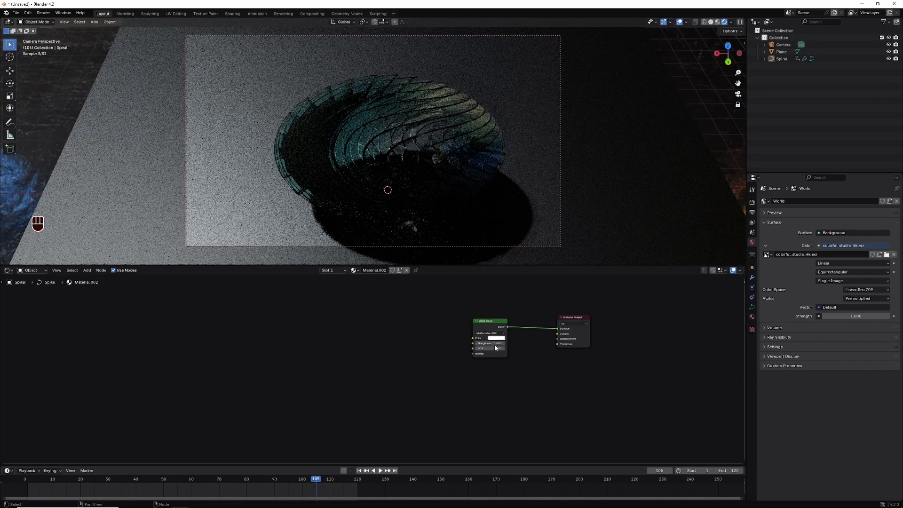
pyautogui.click(496, 338)
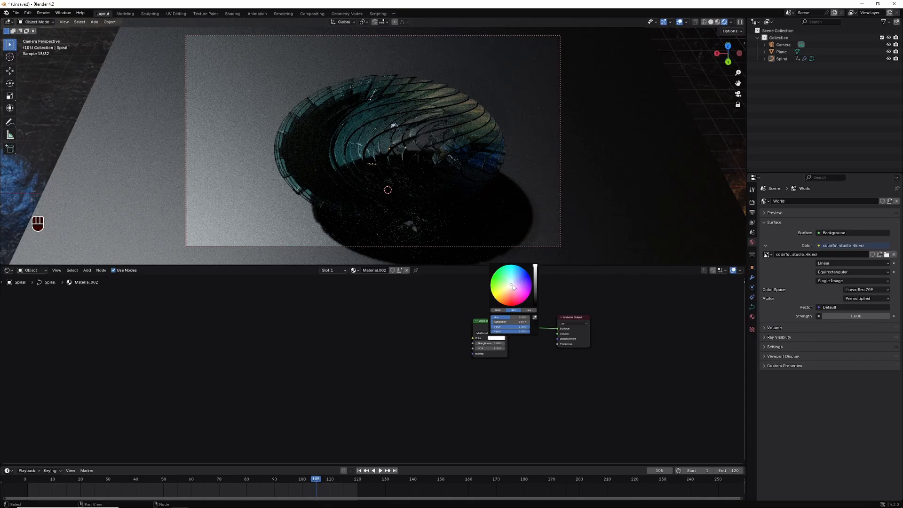
pyautogui.moveTo(512, 285); pyautogui.dragTo(513, 284)
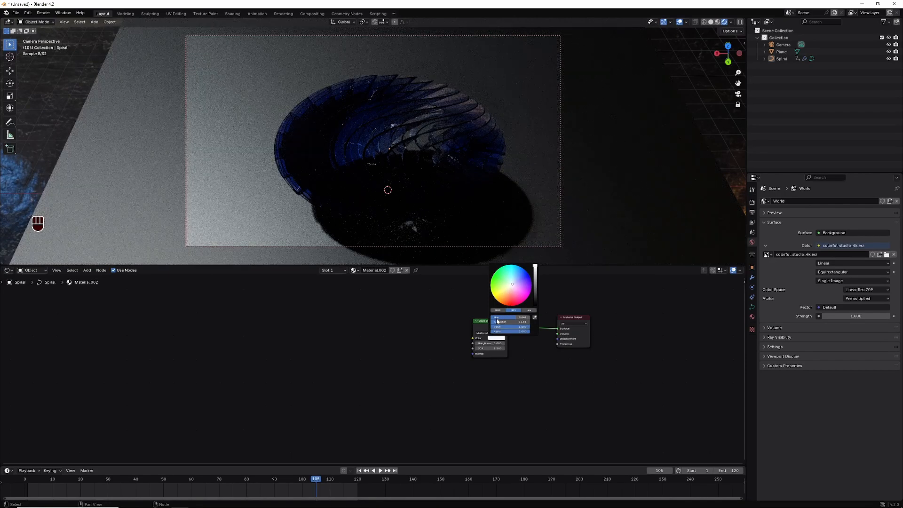
pyautogui.moveTo(499, 322); pyautogui.dragTo(490, 323)
pyautogui.click(391, 333)
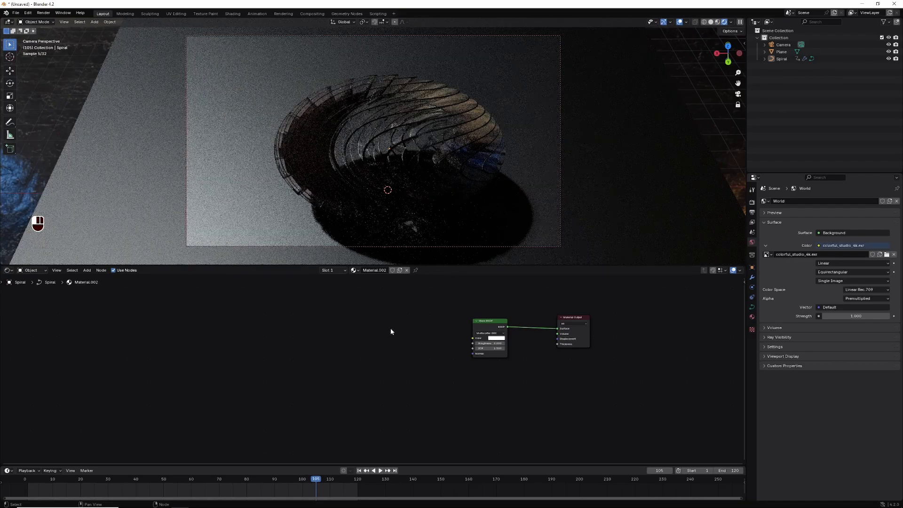
# - Lower the camera angle slightly, then darken the floor plane material's Base Color and reduce its Roughness
pyautogui.moveTo(729, 55); pyautogui.dragTo(719, 58)
pyautogui.click(608, 218)
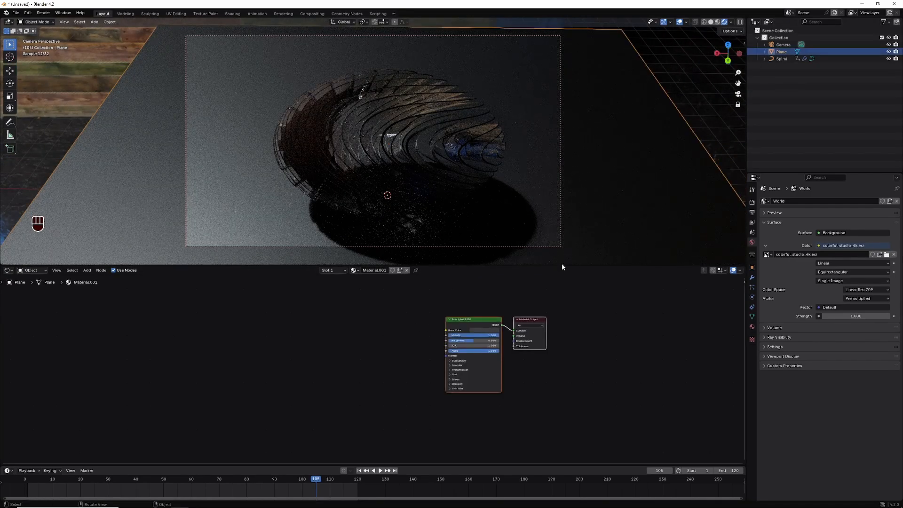
pyautogui.click(490, 335)
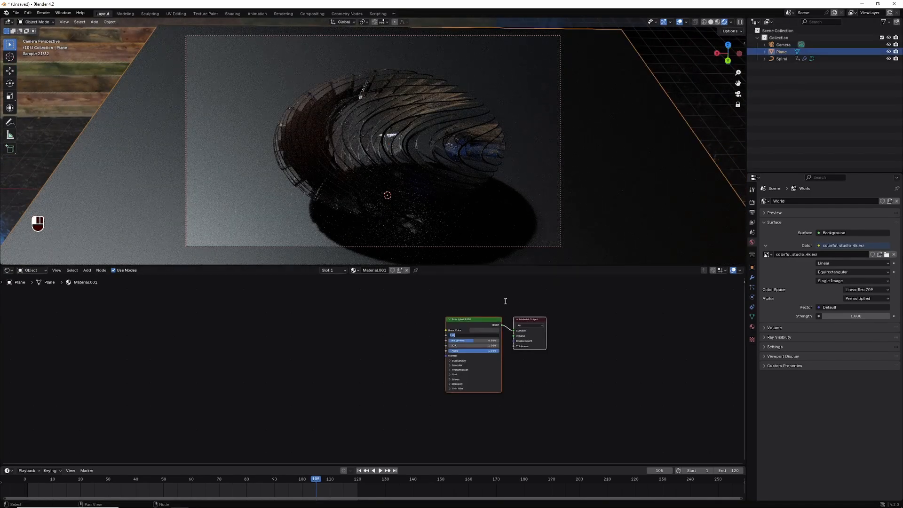
pyautogui.press('Return')
pyautogui.click(486, 331)
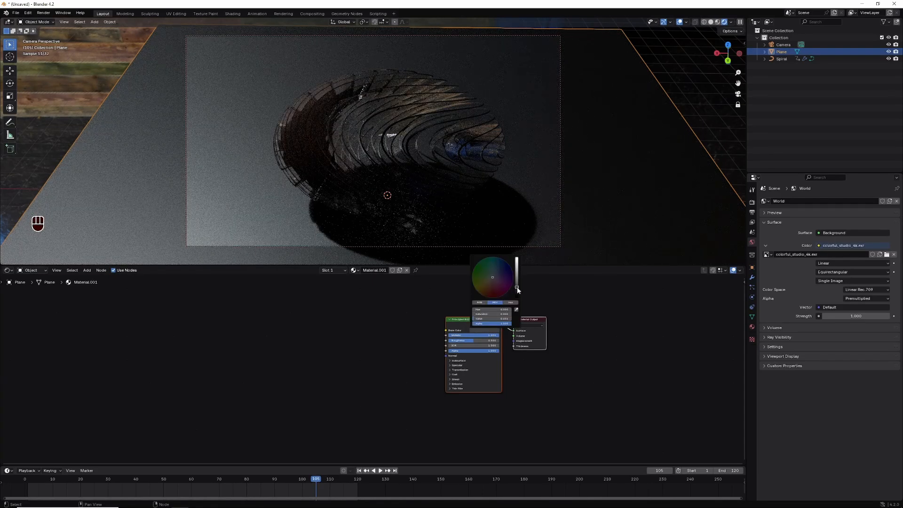
pyautogui.moveTo(517, 287); pyautogui.dragTo(517, 289)
pyautogui.moveTo(476, 341); pyautogui.dragTo(461, 341)
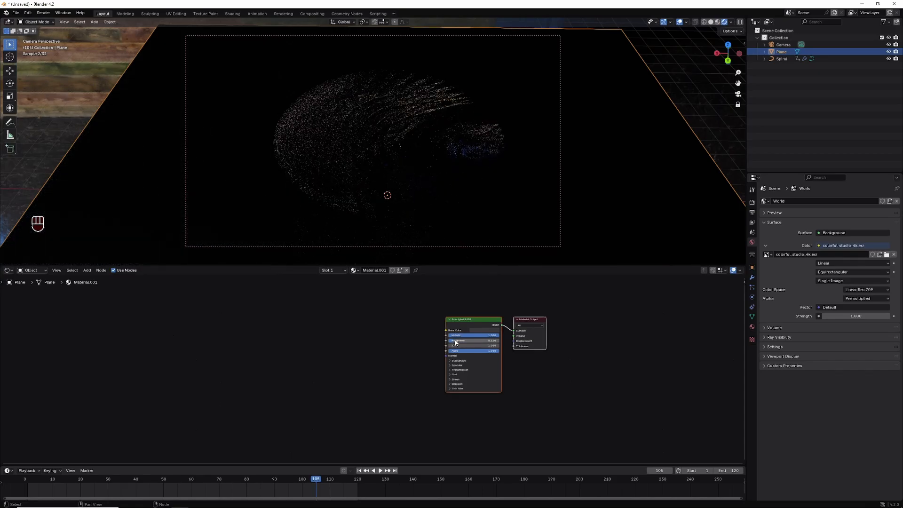
# - Lighten the floor plane's Base Color to a mid grey and raise the world's environment Strength to 3.500
pyautogui.click(487, 330)
pyautogui.moveTo(517, 288); pyautogui.dragTo(517, 275)
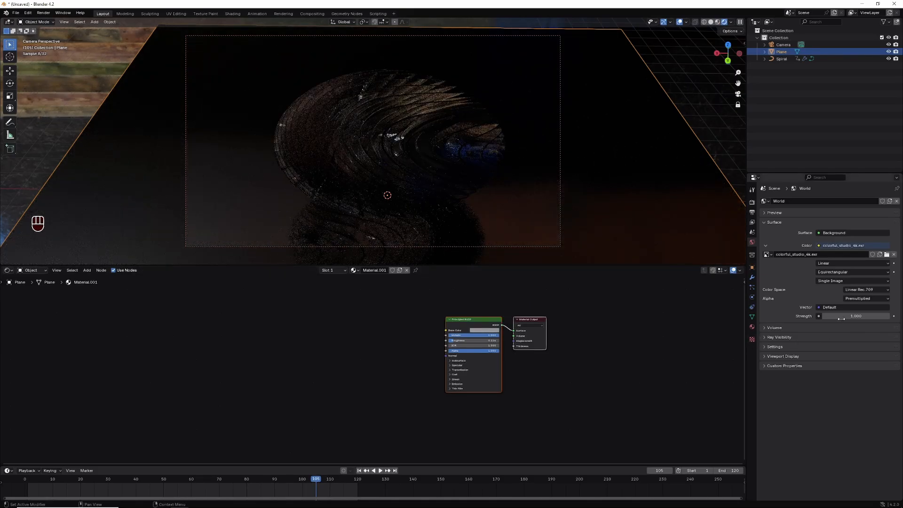
pyautogui.moveTo(841, 318); pyautogui.dragTo(856, 318)
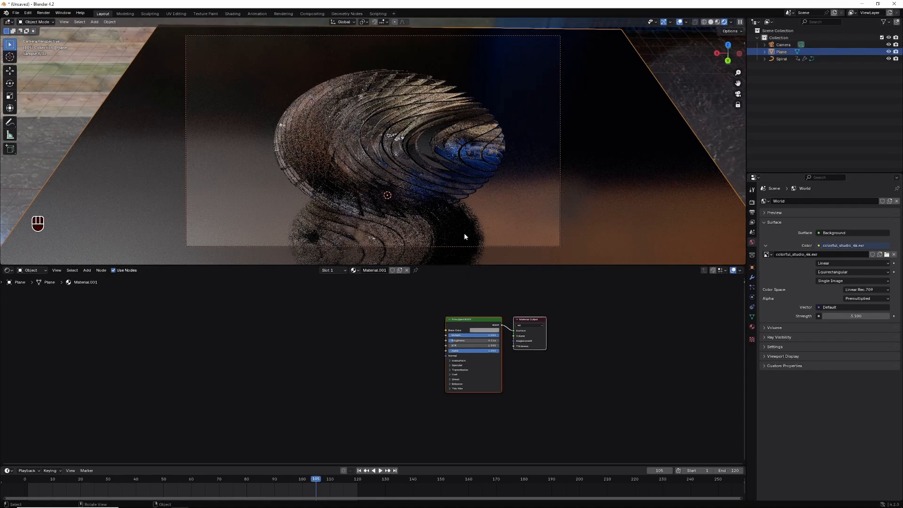
# - Add an area light and raise it along the Z axis to above the spiral
pyautogui.click(94, 22)
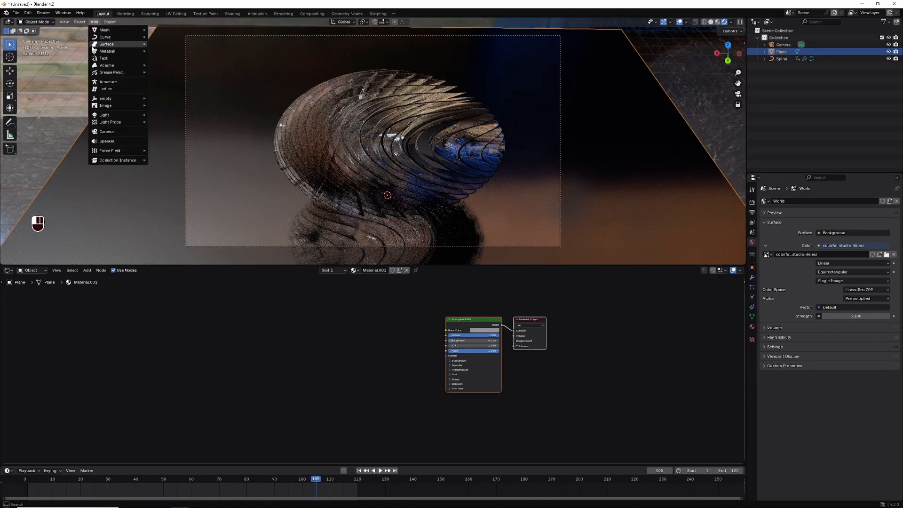
pyautogui.moveTo(103, 116)
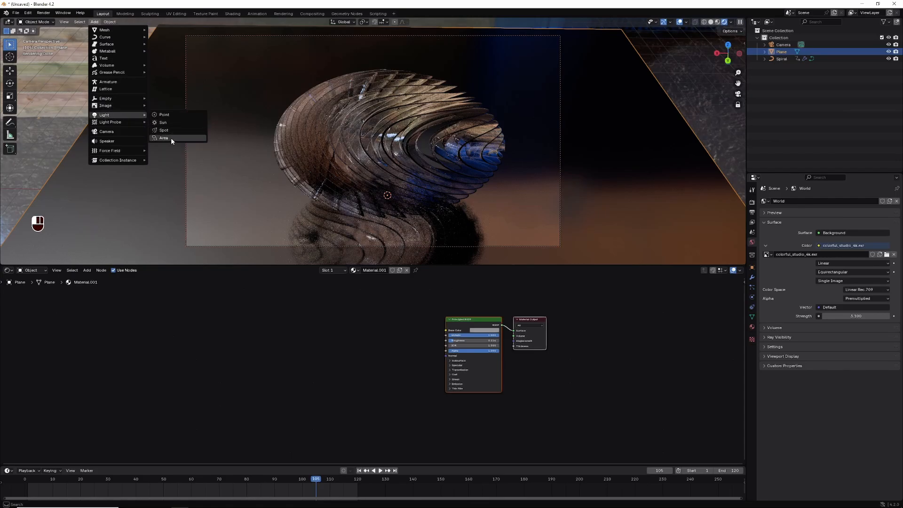
pyautogui.click(171, 138)
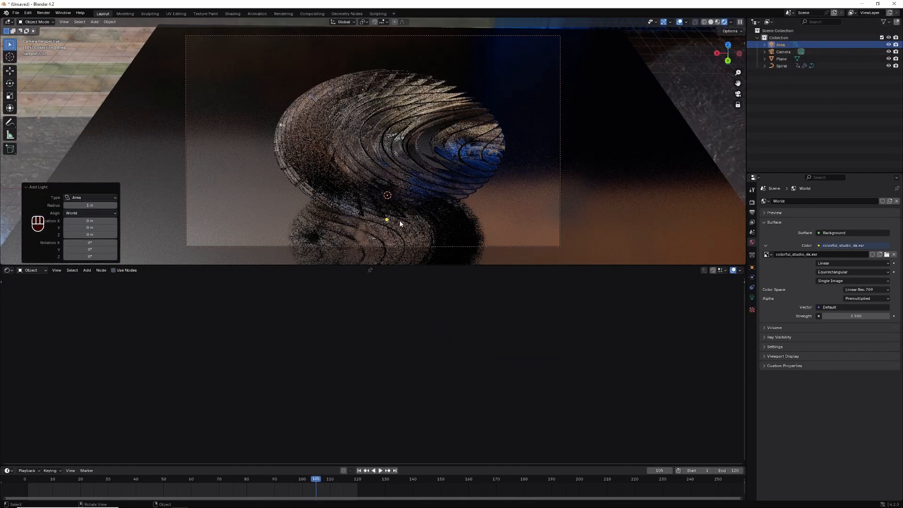
pyautogui.press('g')
pyautogui.press('z')
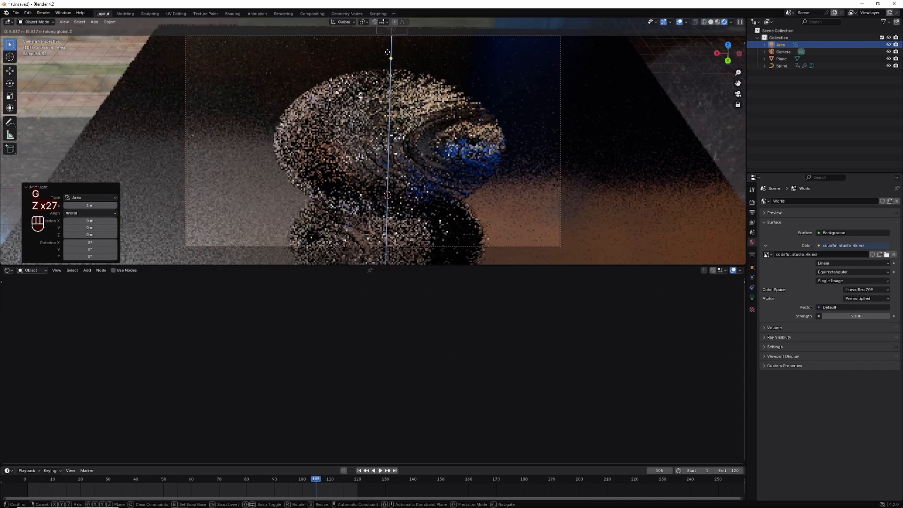
pyautogui.click(397, 73)
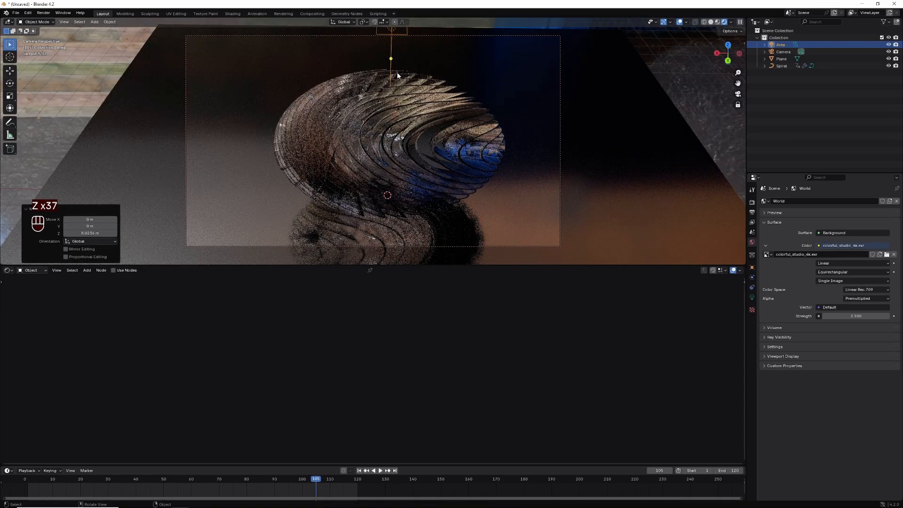
# - Scale the area light up about 5.5 times and set its Power to 500 W
pyautogui.press('s')
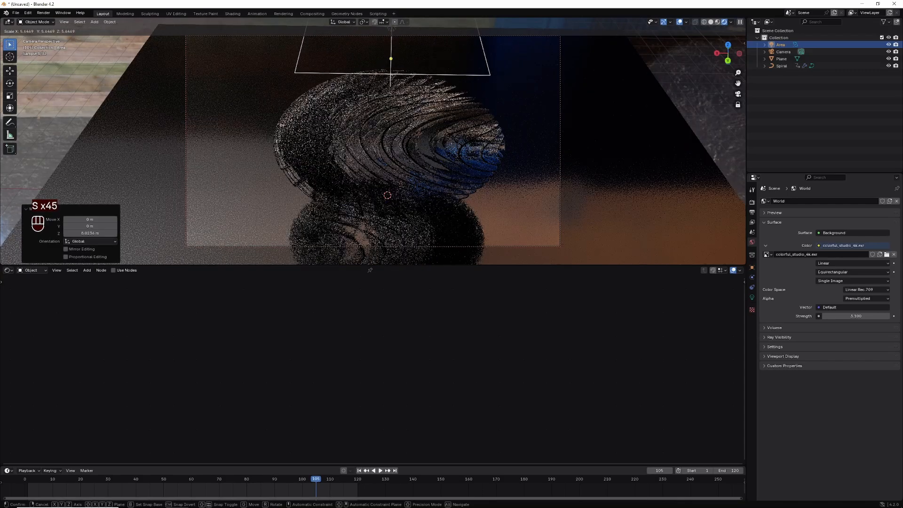
pyautogui.click(648, 92)
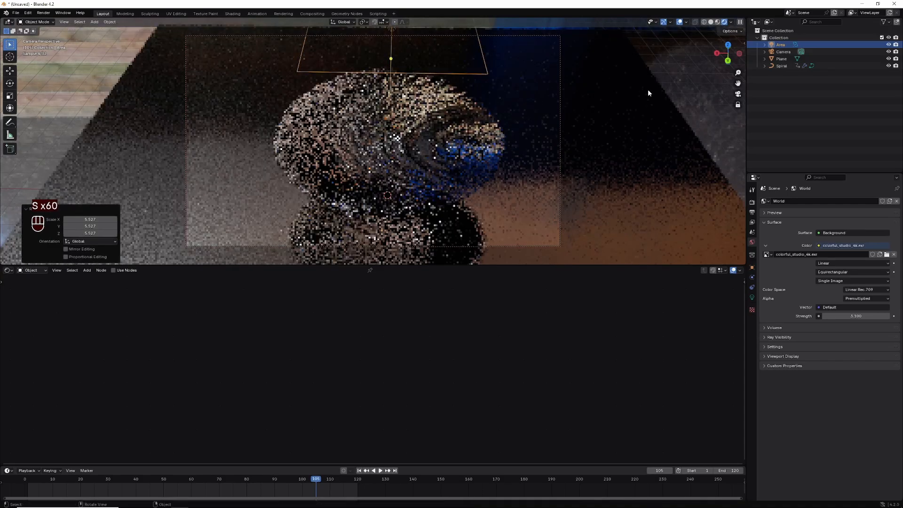
pyautogui.click(752, 298)
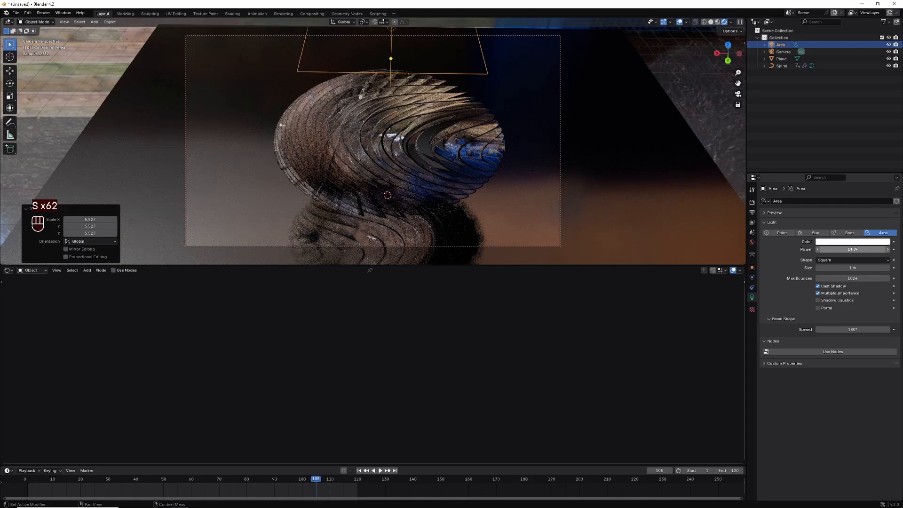
pyautogui.click(855, 249)
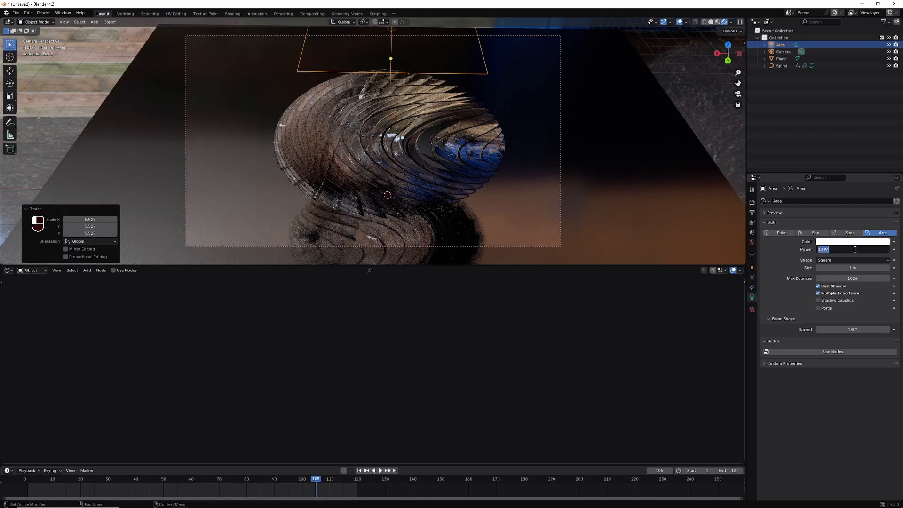
pyautogui.write('500')
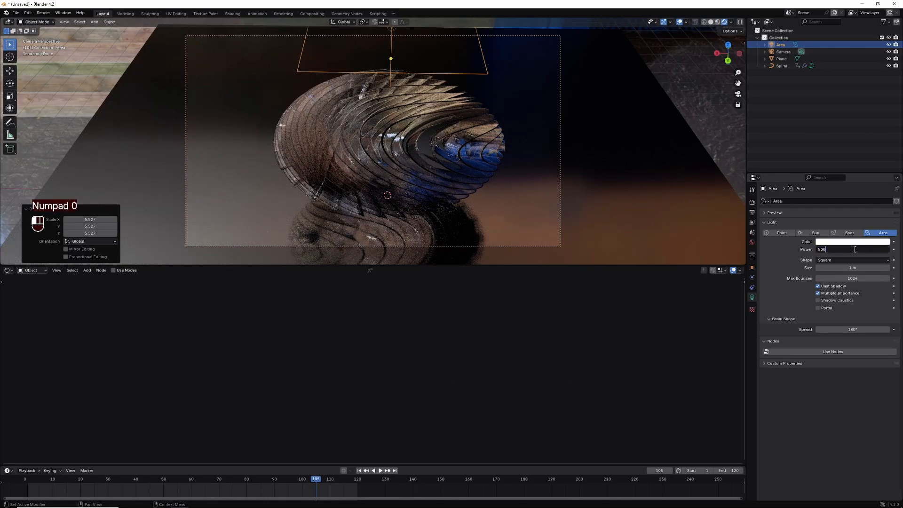
pyautogui.press('Return')
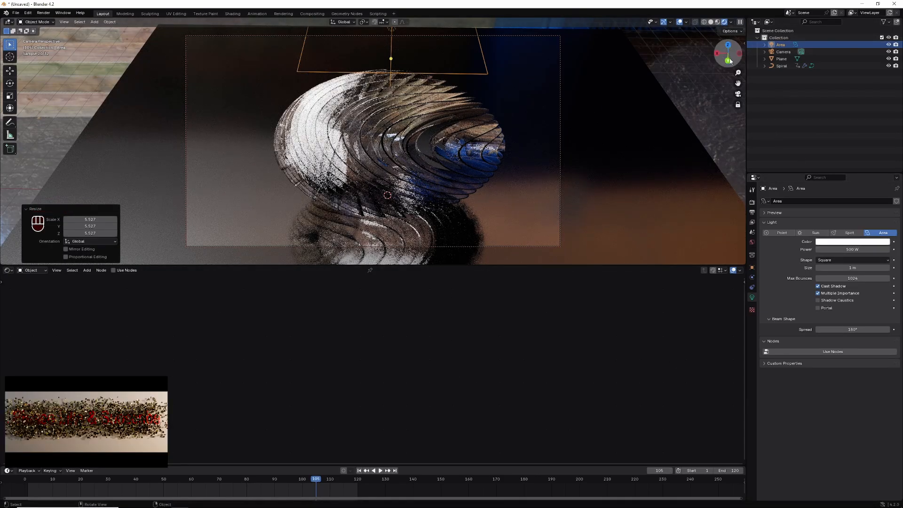
# - Lower the camera angle, then extrude the floor plane's back edge about 17 m up along Z and return to Object Mode
pyautogui.moveTo(730, 61)
pyautogui.mouseDown()
pyautogui.moveTo(715, 69)
pyautogui.moveTo(719, 129)
pyautogui.moveTo(717, 113)
pyautogui.moveTo(743, 132)
pyautogui.moveTo(730, 106)
pyautogui.moveTo(726, 50)
pyautogui.mouseUp()
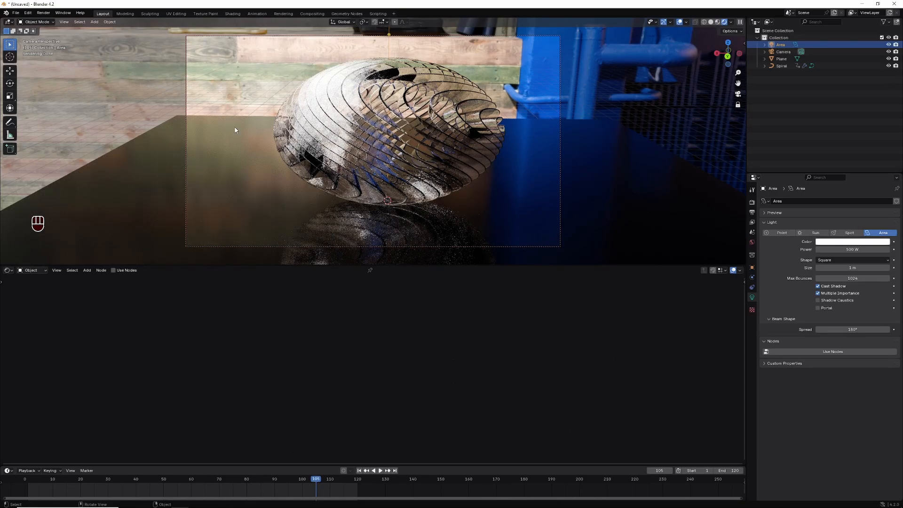
pyautogui.click(229, 161)
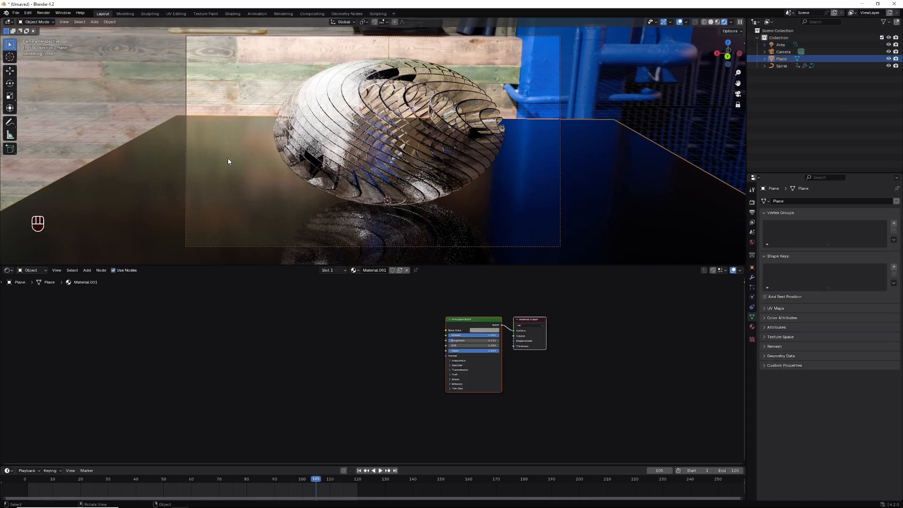
pyautogui.click(37, 21)
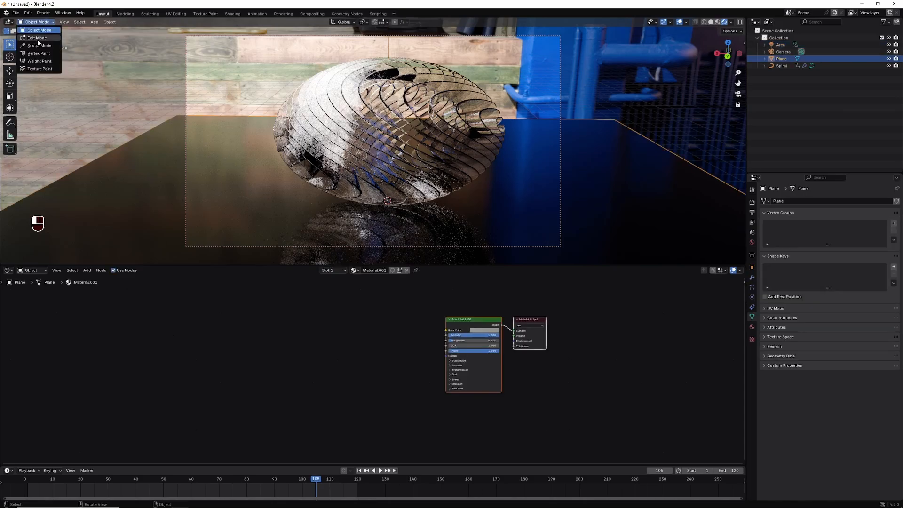
pyautogui.click(38, 40)
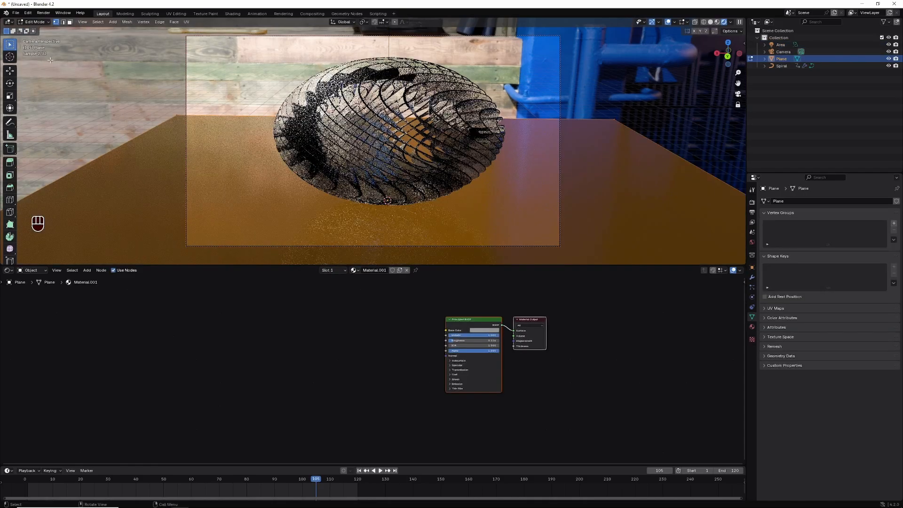
pyautogui.click(63, 22)
pyautogui.click(234, 115)
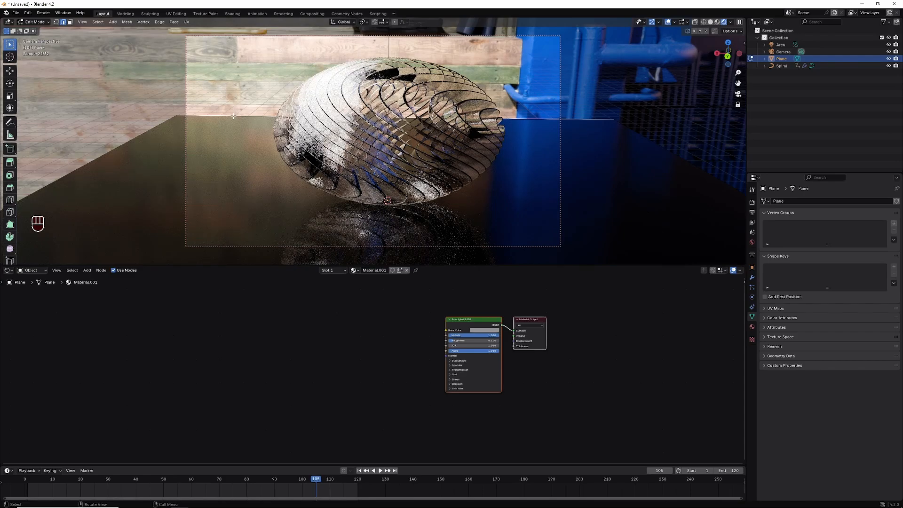
pyautogui.press('e')
pyautogui.press('z')
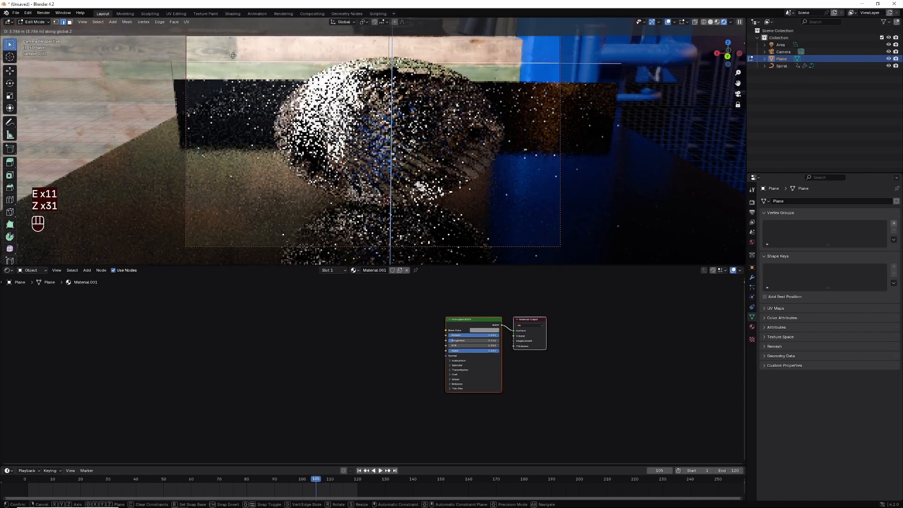
pyautogui.click(223, 90)
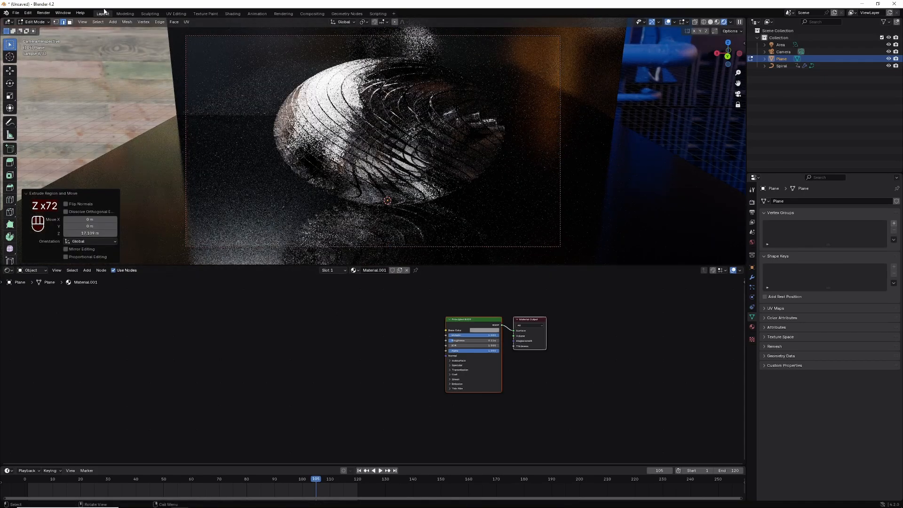
pyautogui.click(36, 22)
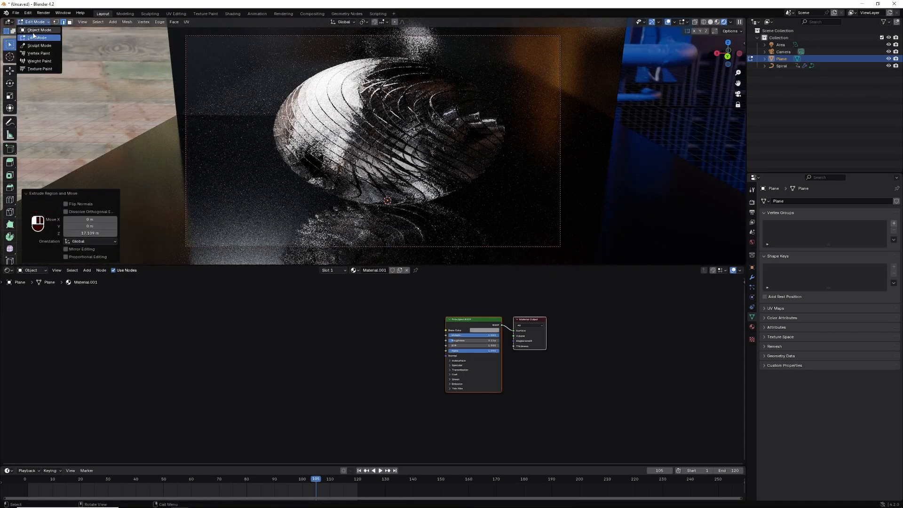
pyautogui.click(39, 31)
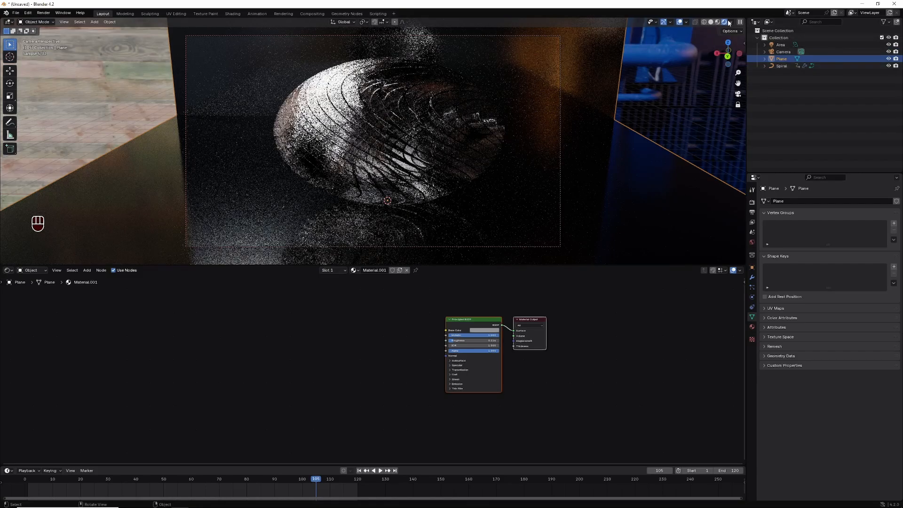
# - In Solid shading, add a Bevel modifier to the plane with an Amount of 0.3 m and 27 segments
pyautogui.click(711, 21)
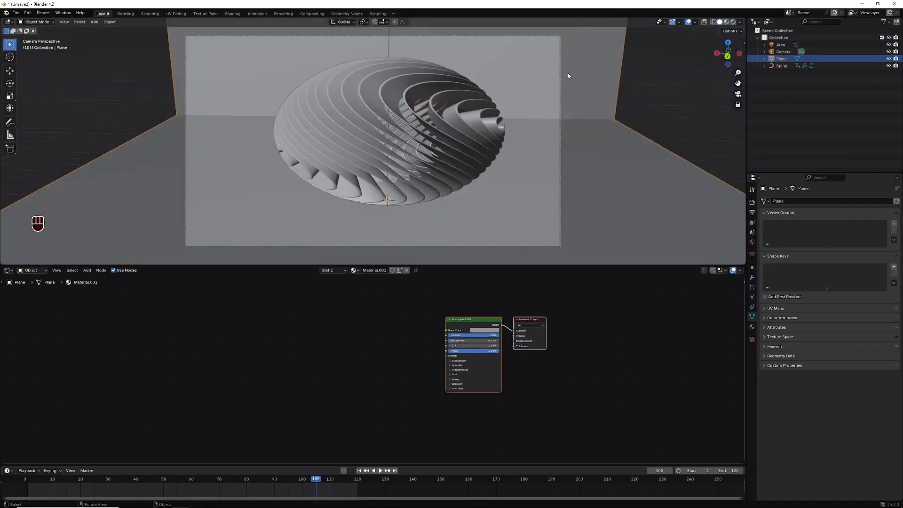
pyautogui.click(752, 277)
pyautogui.click(838, 201)
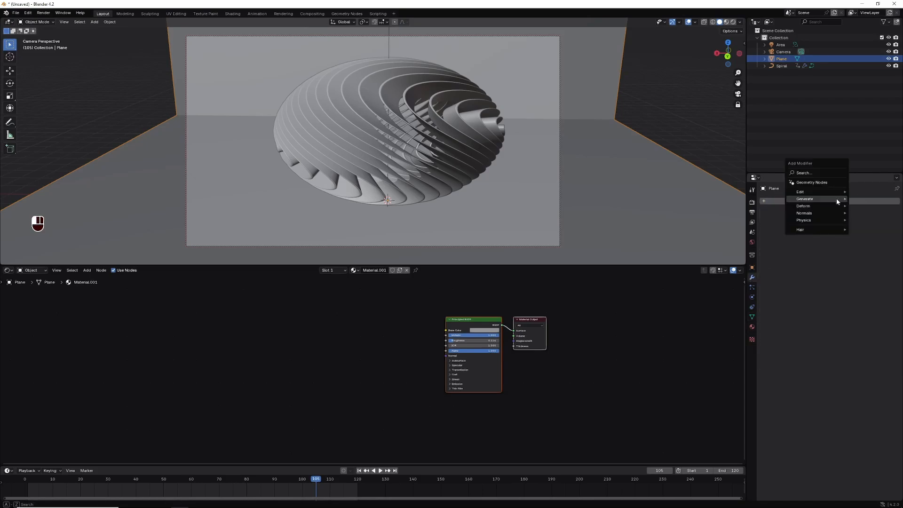
pyautogui.moveTo(836, 199)
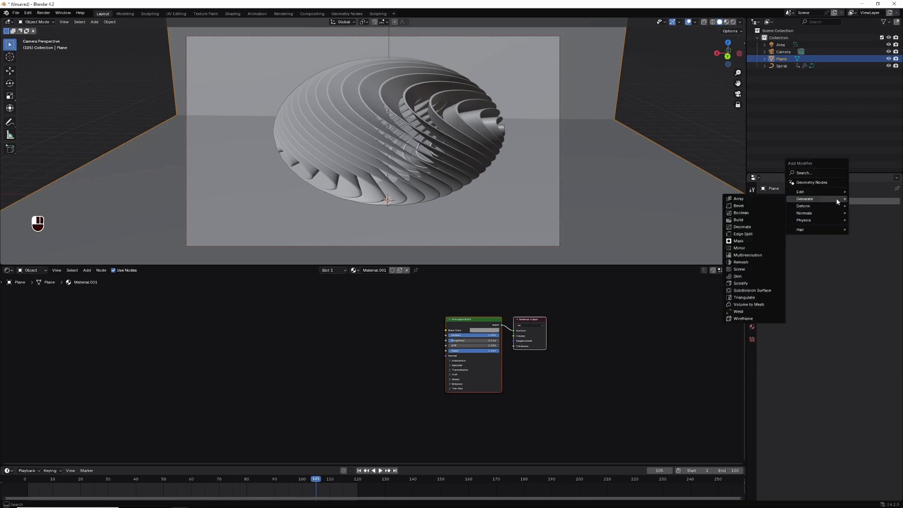
pyautogui.click(740, 206)
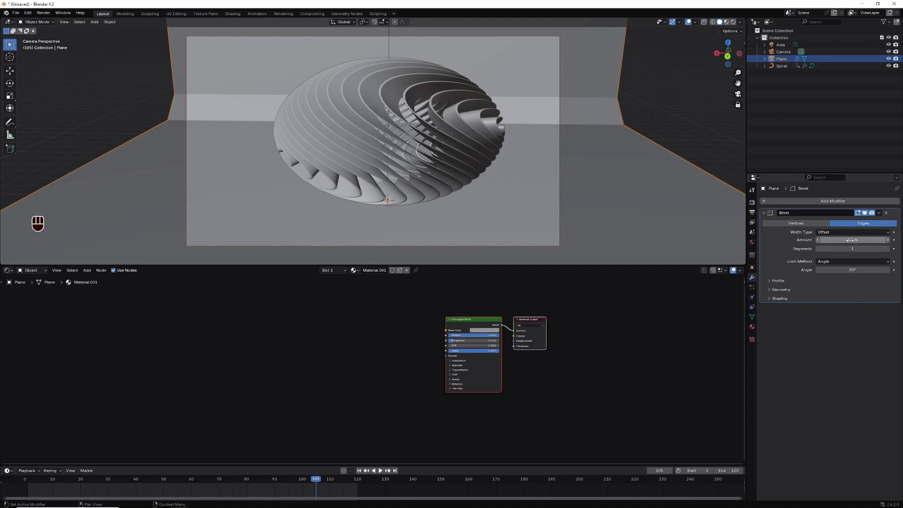
pyautogui.moveTo(851, 240); pyautogui.dragTo(868, 249)
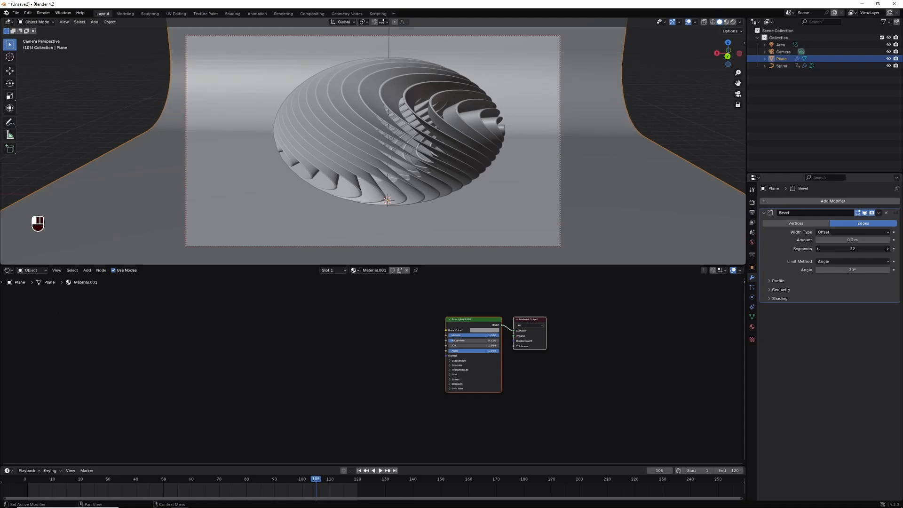
pyautogui.moveTo(868, 249); pyautogui.dragTo(868, 249)
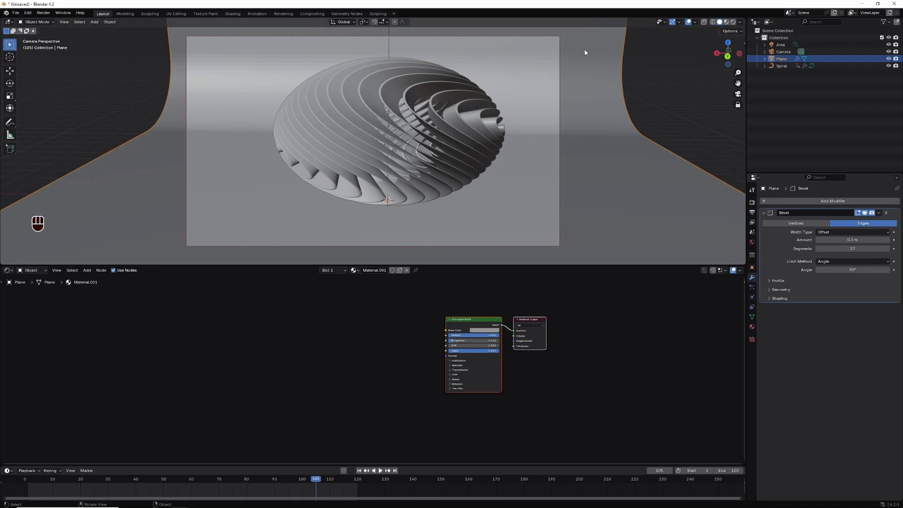
# - Collapse the Bevel modifier and apply Shade Smooth to the plane
pyautogui.click(765, 213)
pyautogui.rightClick(258, 70)
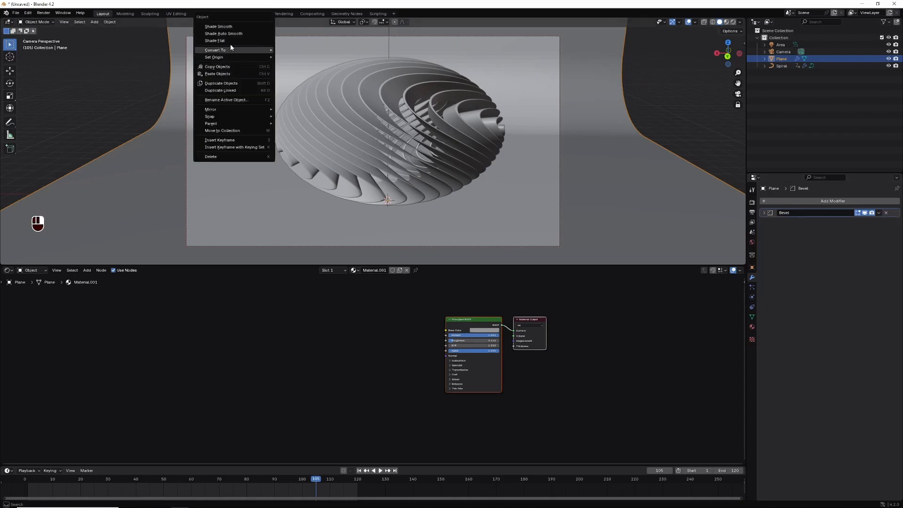
pyautogui.click(232, 27)
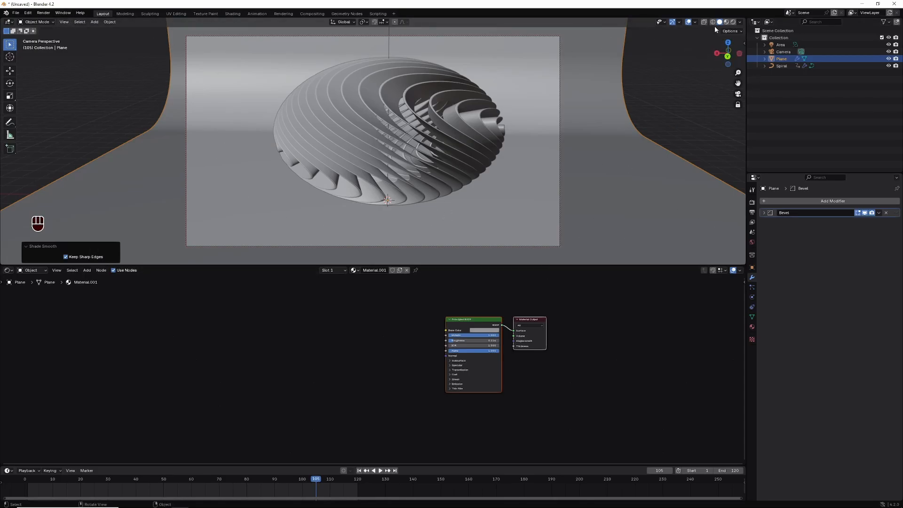
# - Switch to Material Preview, split the 3D viewport vertically into two, and set the left viewport to Rendered shading
pyautogui.click(726, 22)
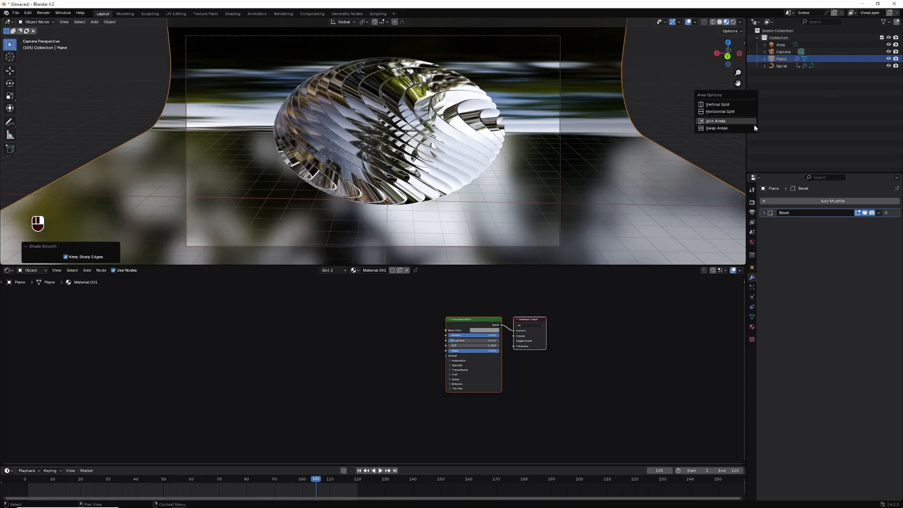
pyautogui.rightClick(746, 126)
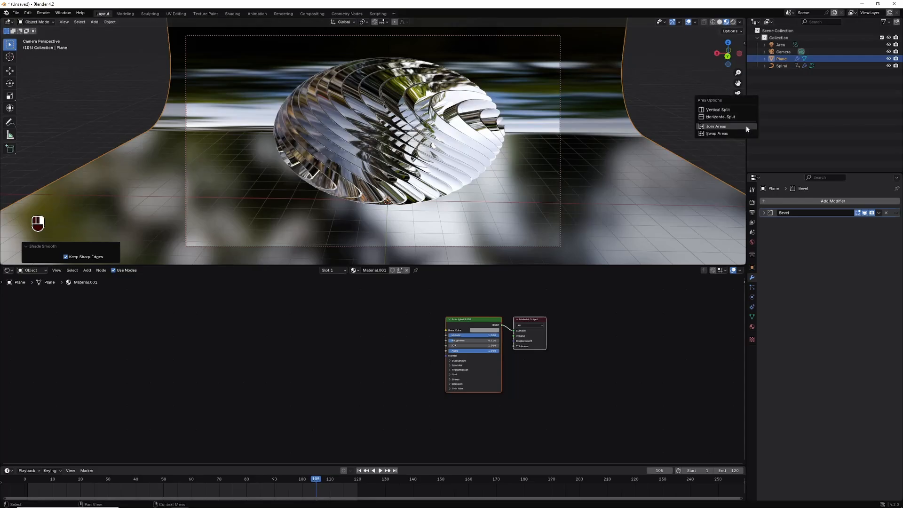
pyautogui.click(723, 111)
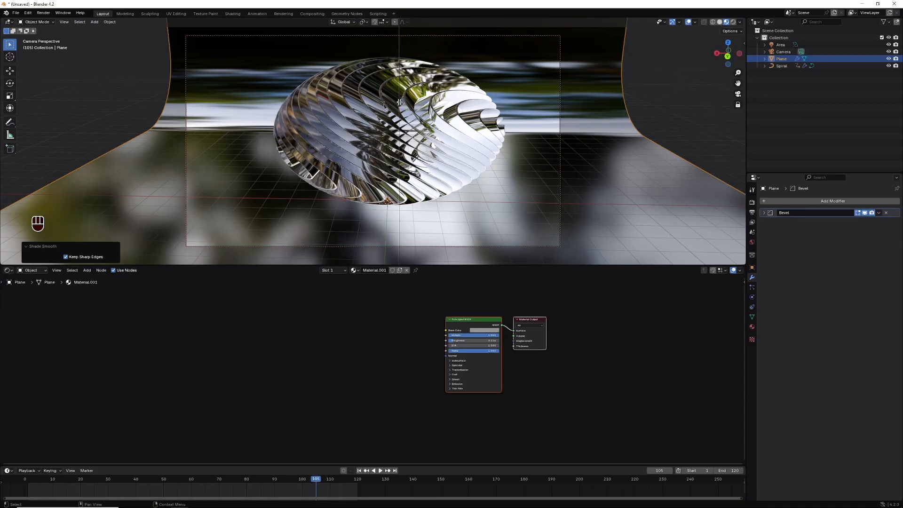
pyautogui.click(404, 107)
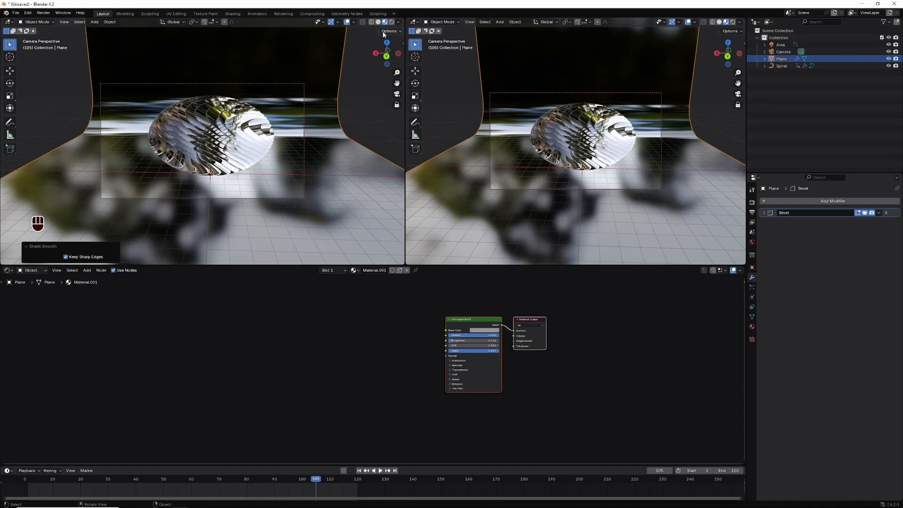
pyautogui.click(392, 22)
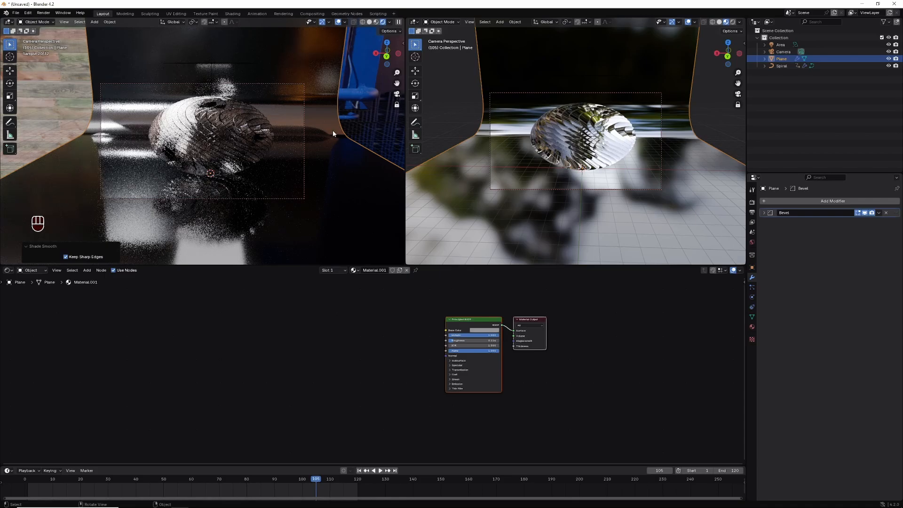
# - Hide the rendered viewport's toolbar, gizmos, overlays and header, and narrow it to give the Material Preview viewport more room
pyautogui.press('n')
pyautogui.press('n')
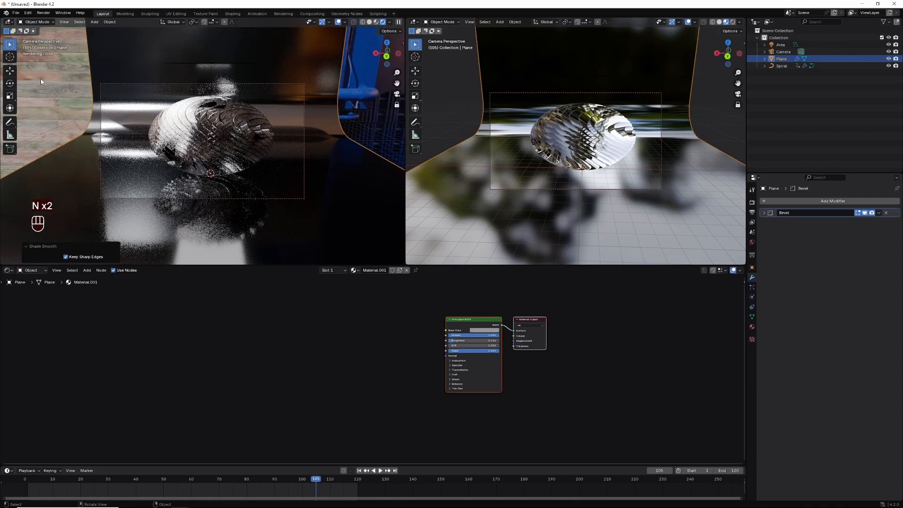
pyautogui.press('t')
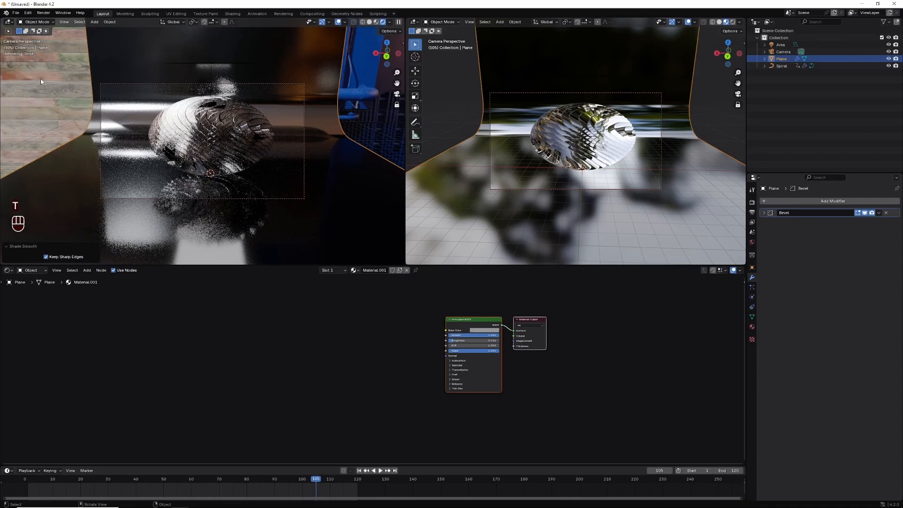
pyautogui.click(322, 23)
pyautogui.click(338, 22)
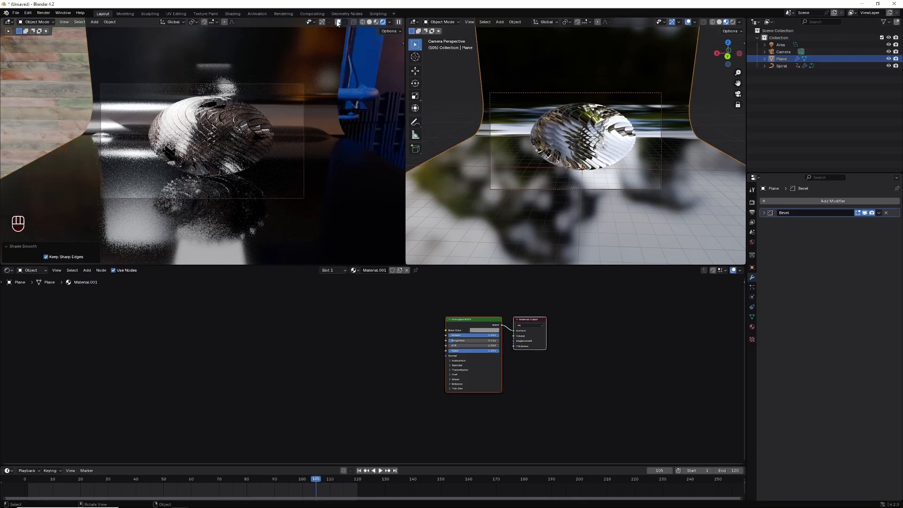
pyautogui.rightClick(269, 21)
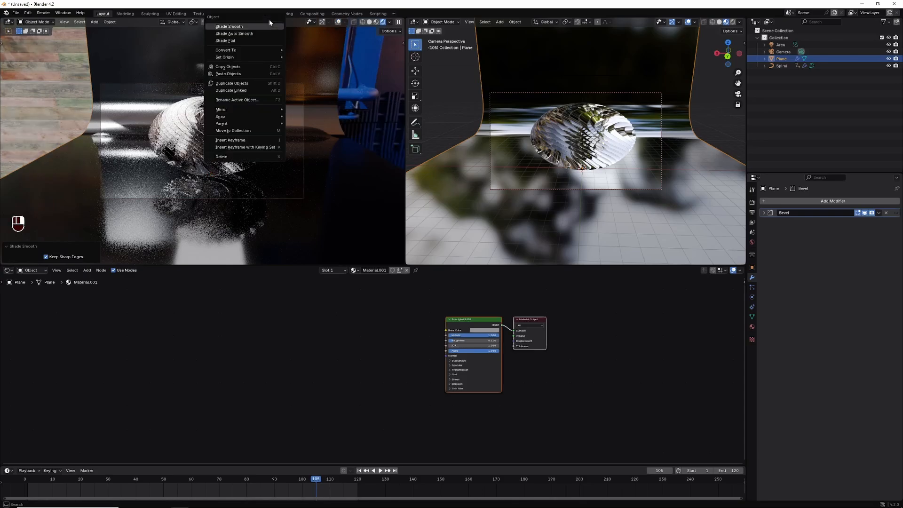
pyautogui.rightClick(347, 20)
pyautogui.moveTo(316, 37)
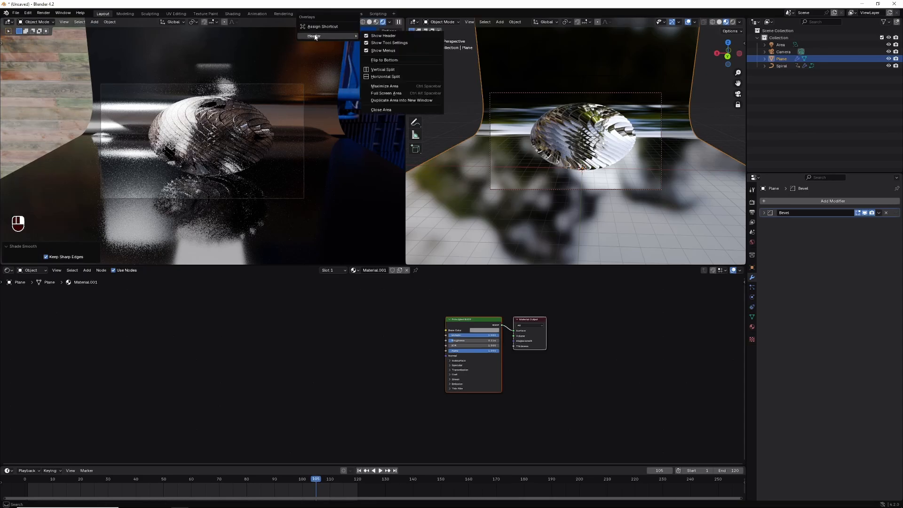
pyautogui.click(367, 36)
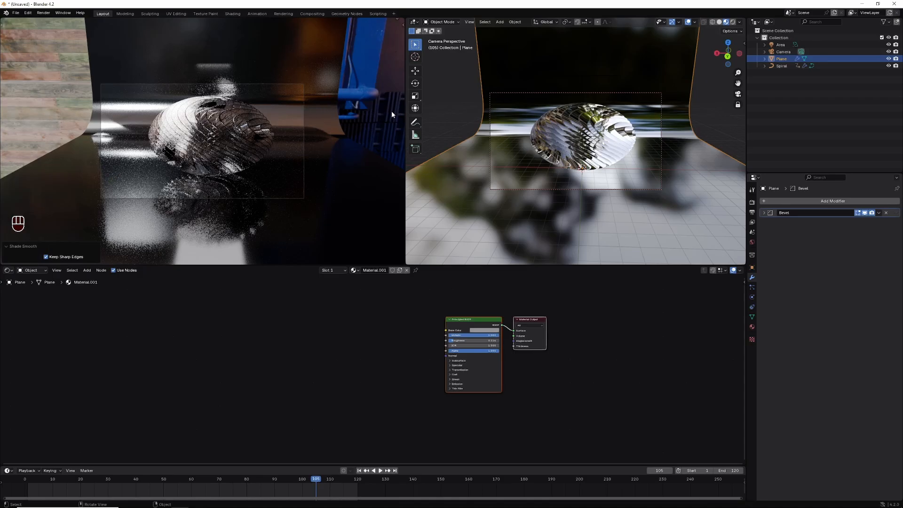
pyautogui.moveTo(405, 105); pyautogui.dragTo(214, 105)
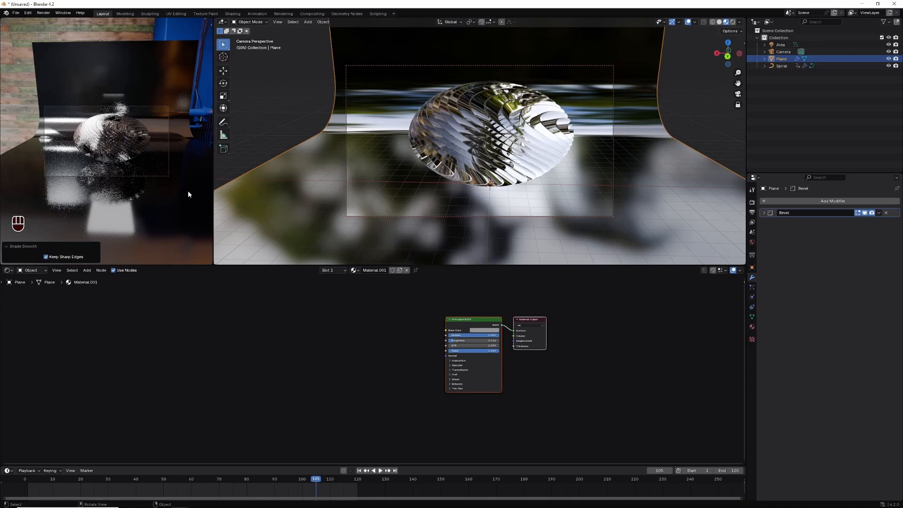
# - Set a render region around the camera frame in the rendered viewport
pyautogui.scroll(3, 188, 191)
pyautogui.scroll(-2, 188, 191)
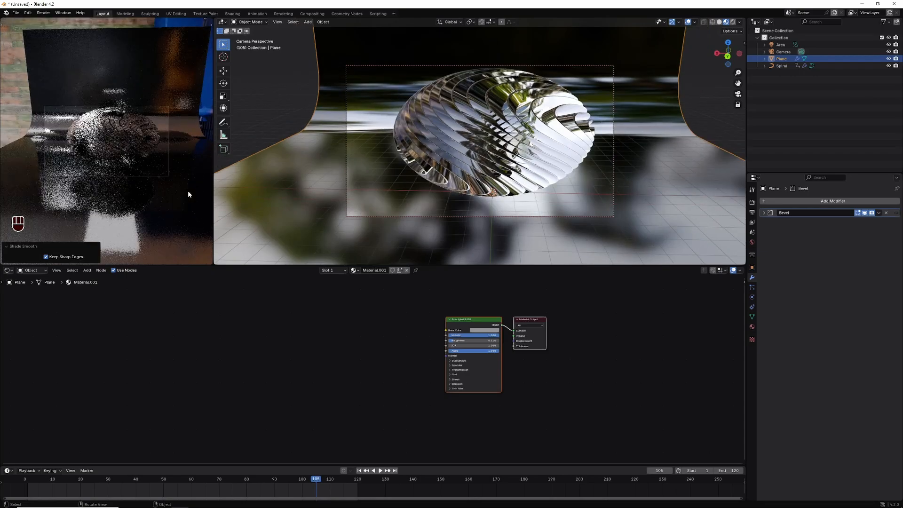
pyautogui.scroll(-2, 188, 191)
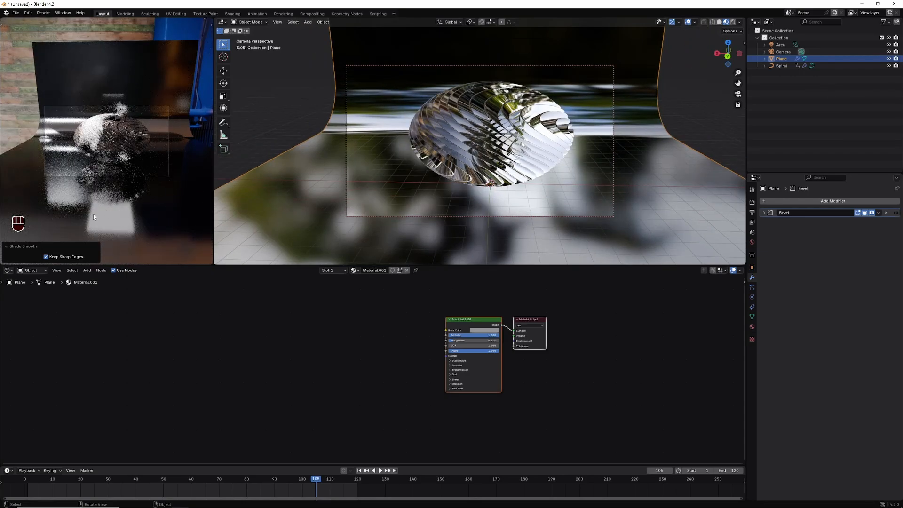
pyautogui.press('F3')
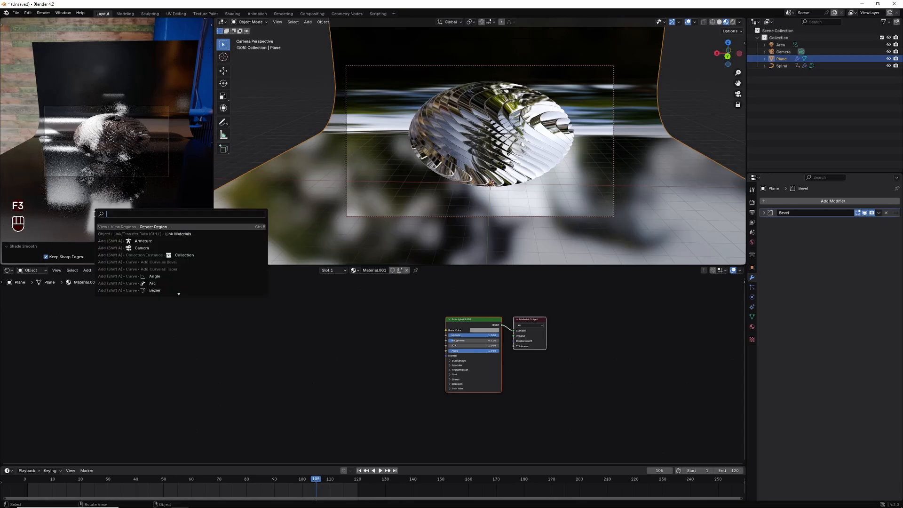
pyautogui.click(149, 226)
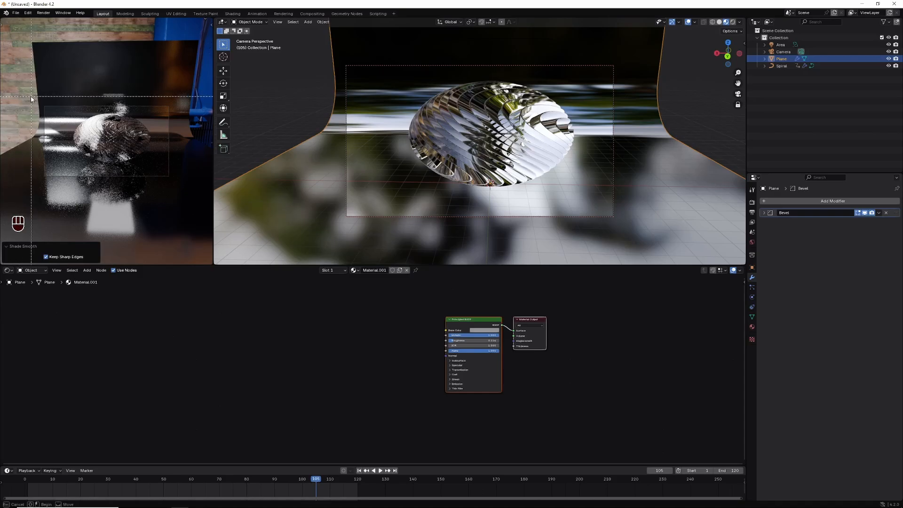
pyautogui.moveTo(39, 102); pyautogui.dragTo(154, 149)
pyautogui.moveTo(181, 175); pyautogui.dragTo(176, 187)
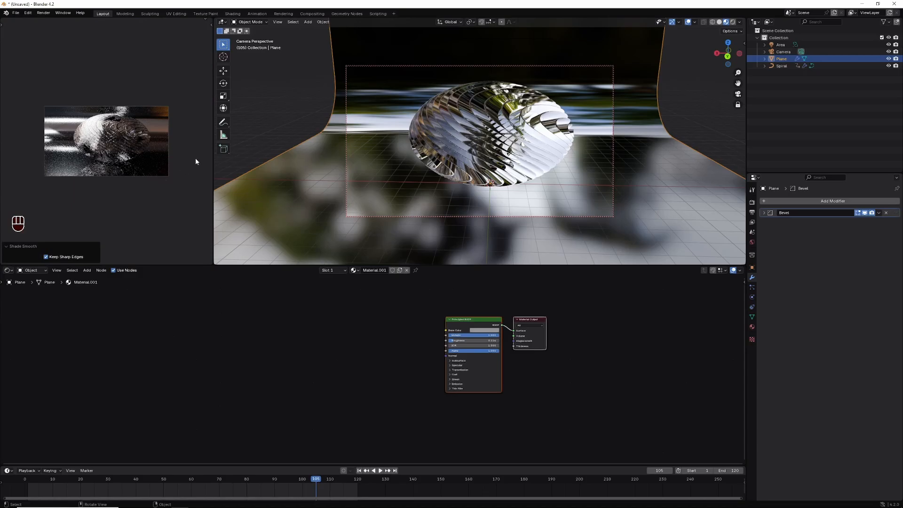
# - Enable Denoise for viewport sampling in the Cycles render settings
pyautogui.scroll(2, 197, 156)
pyautogui.scroll(-2, 197, 156)
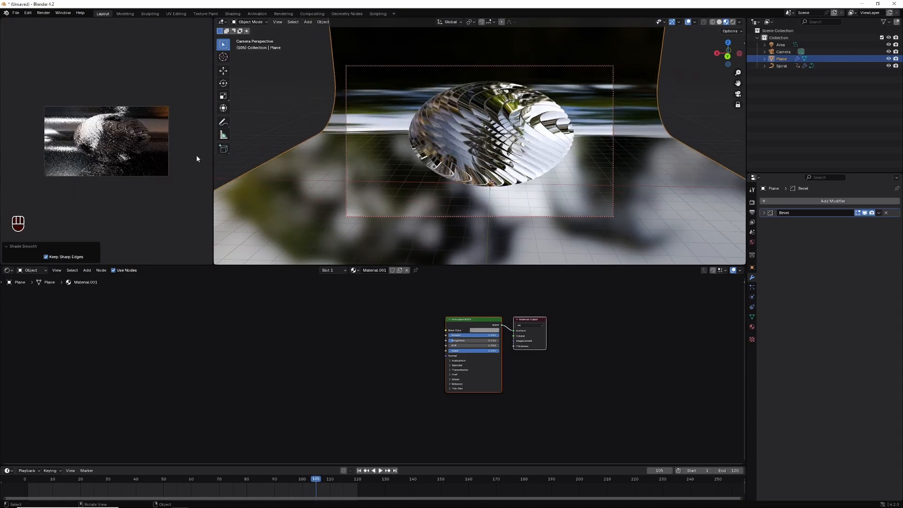
pyautogui.scroll(-1, 197, 156)
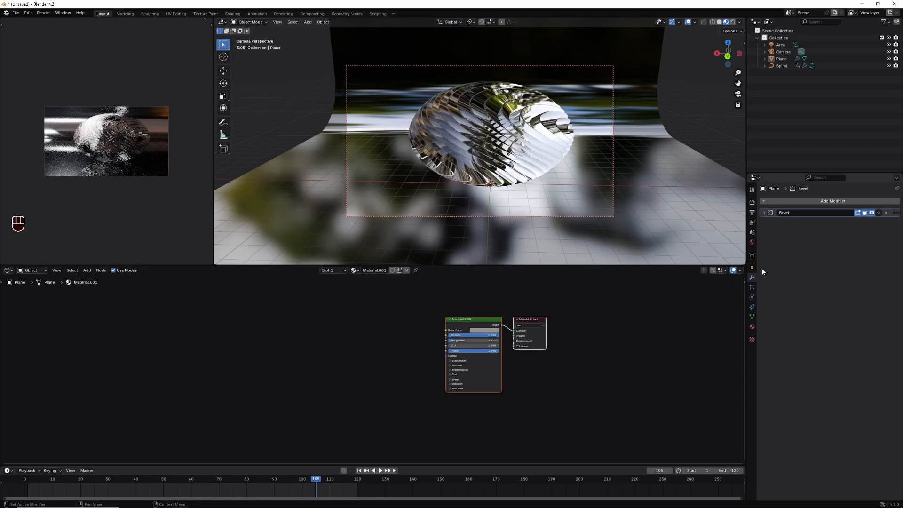
pyautogui.click(752, 203)
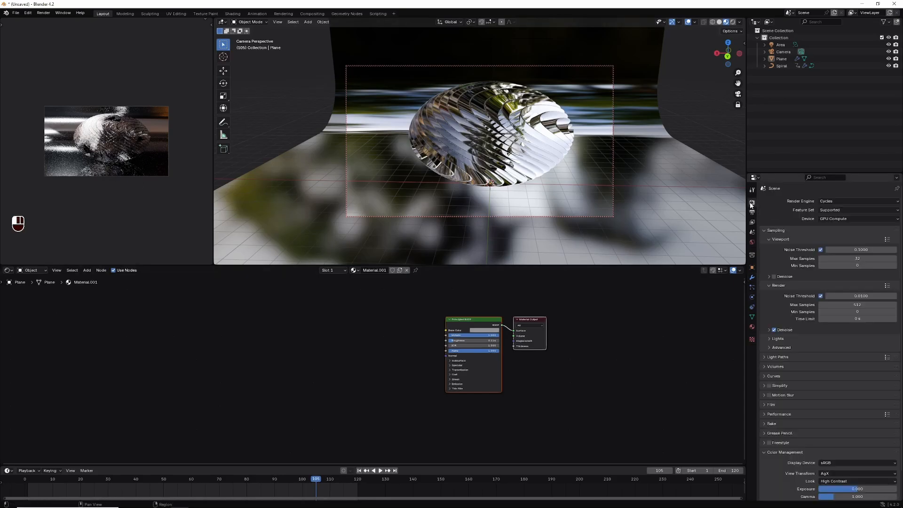
pyautogui.click(775, 276)
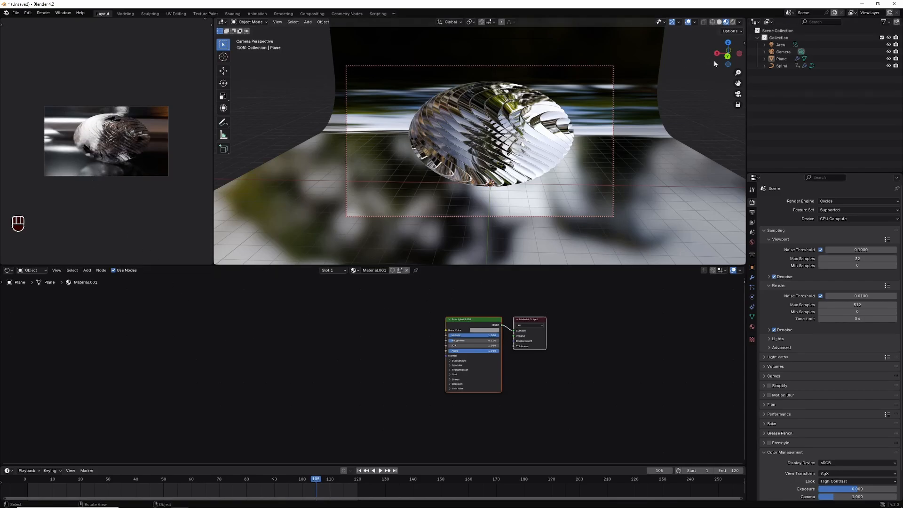
# - Raise the Roughness of the backdrop plane's material and darken its Base Color to a deep grey
pyautogui.moveTo(728, 53); pyautogui.dragTo(720, 75)
pyautogui.click(636, 239)
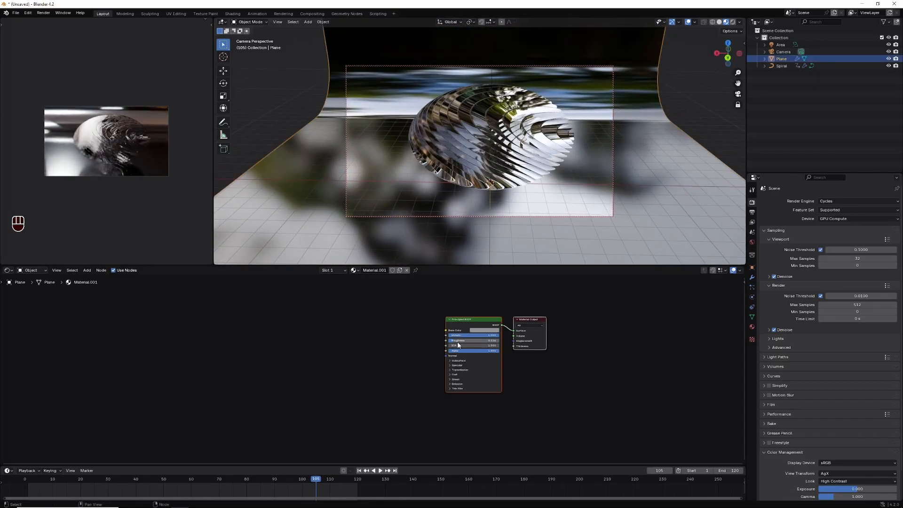
pyautogui.moveTo(463, 340); pyautogui.dragTo(489, 340)
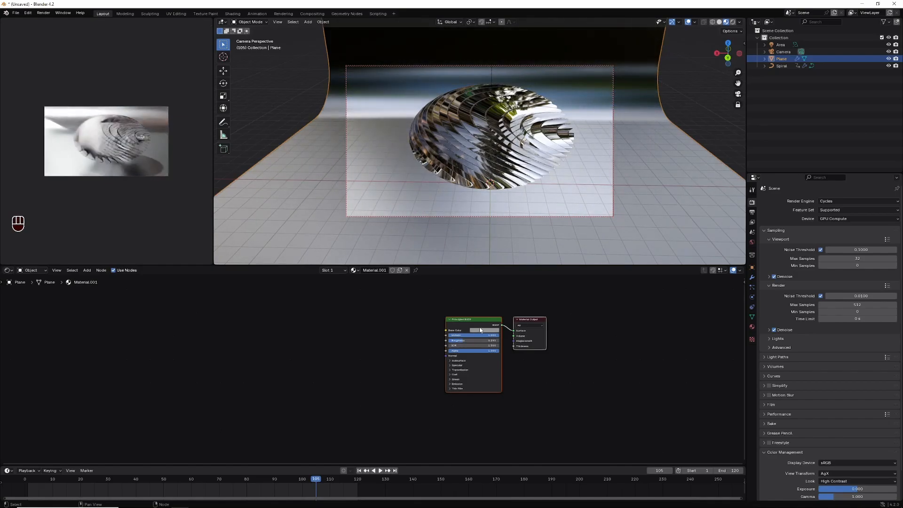
pyautogui.click(485, 330)
pyautogui.moveTo(517, 278); pyautogui.dragTo(517, 284)
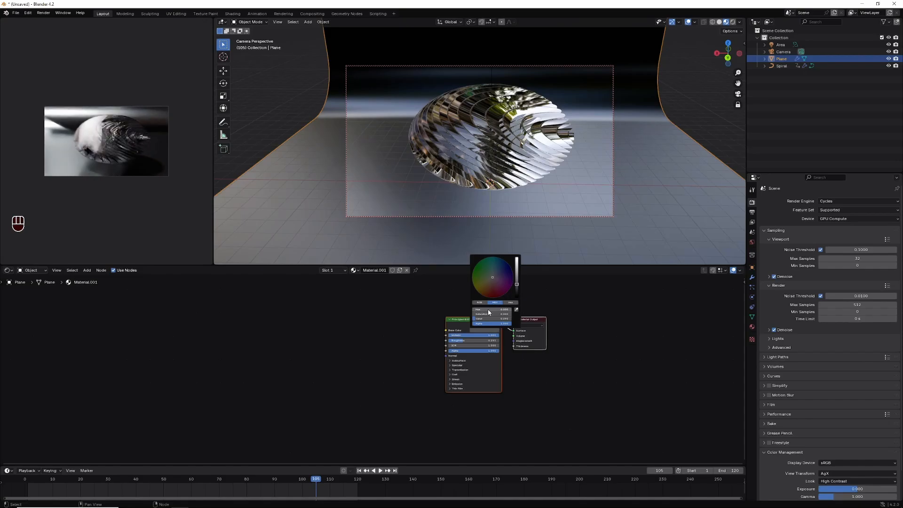
pyautogui.moveTo(466, 341); pyautogui.dragTo(468, 341)
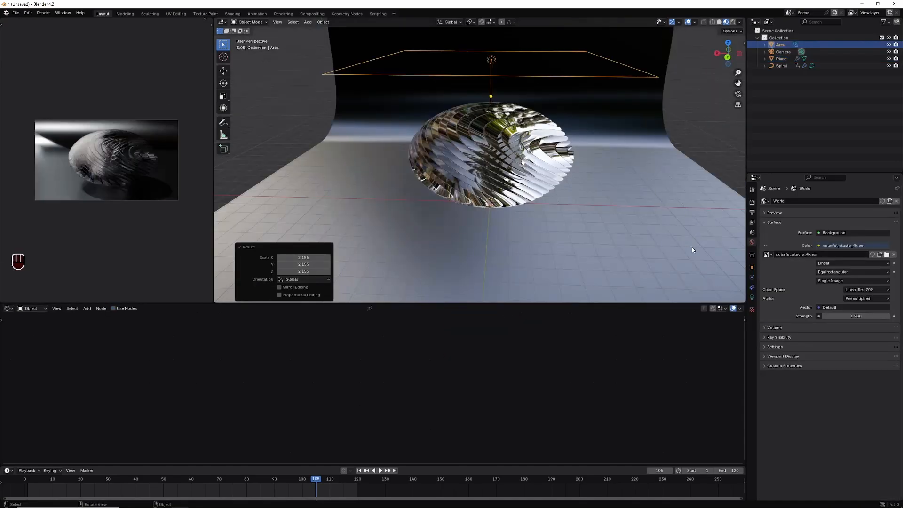
# - Set the area light's Power to 2000 W and raise the light about 0.34 m along Z
pyautogui.click(752, 297)
pyautogui.click(853, 250)
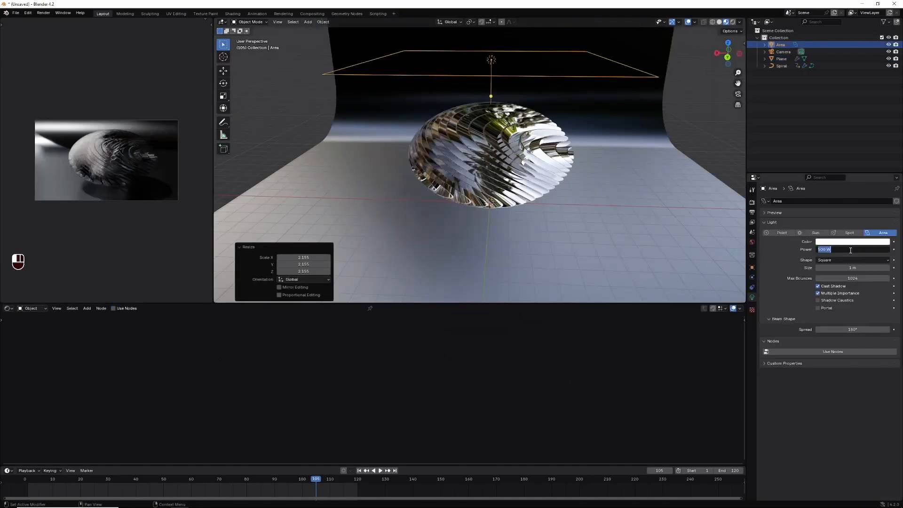
pyautogui.write('2000')
pyautogui.press('Return')
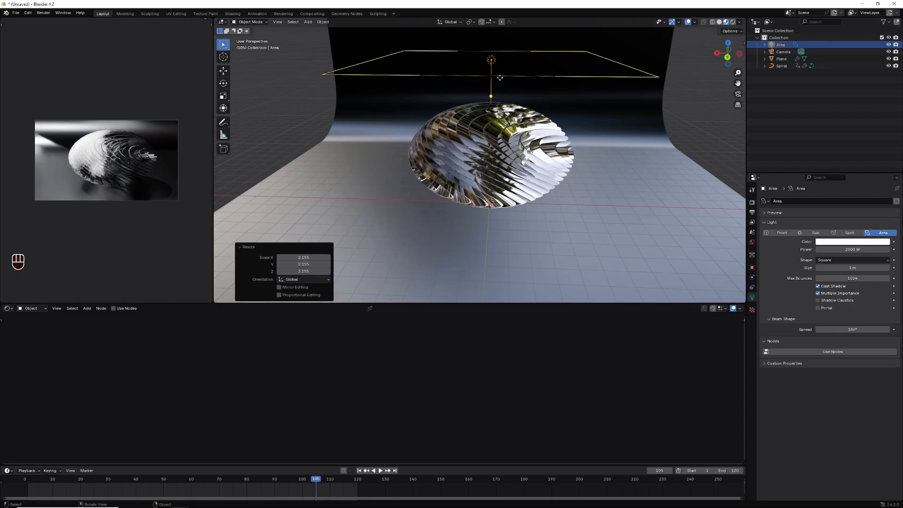
pyautogui.press('g')
pyautogui.press('z')
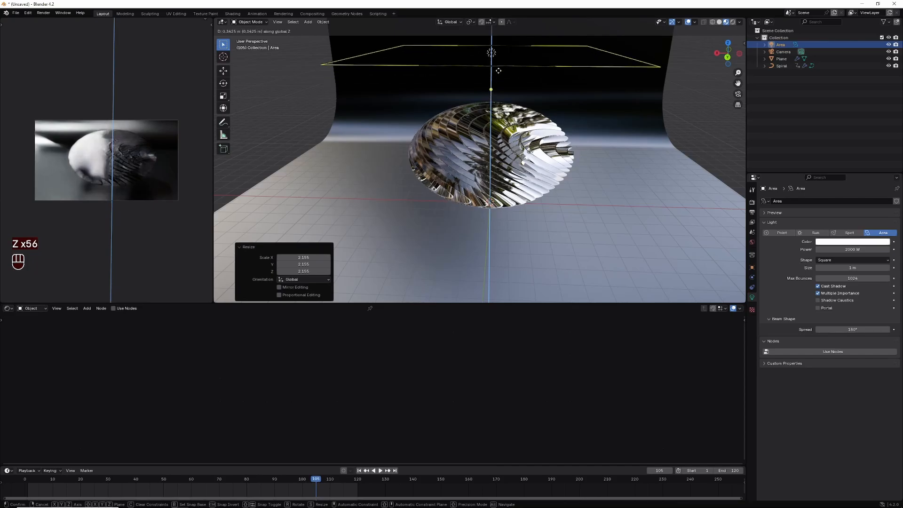
pyautogui.click(498, 70)
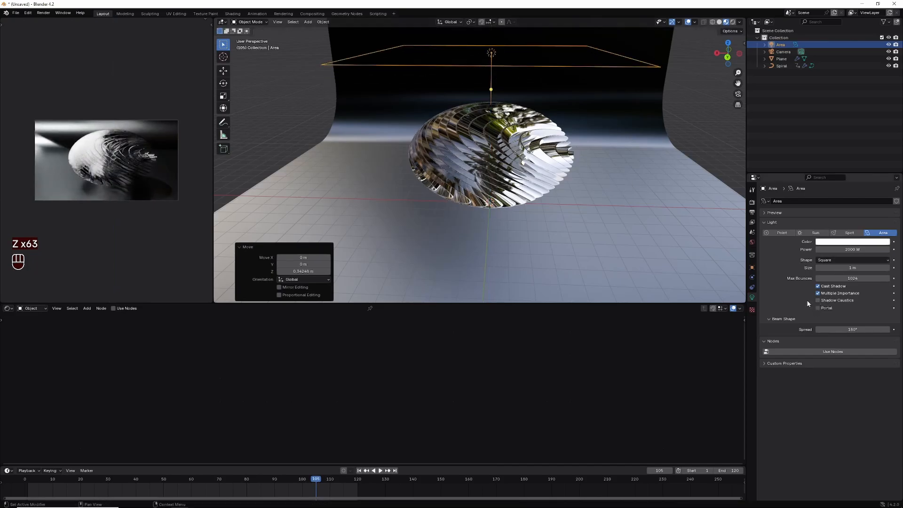
# - Turn off the area light's Glossy ray visibility and orbit the camera to a lower viewing angle
pyautogui.click(752, 268)
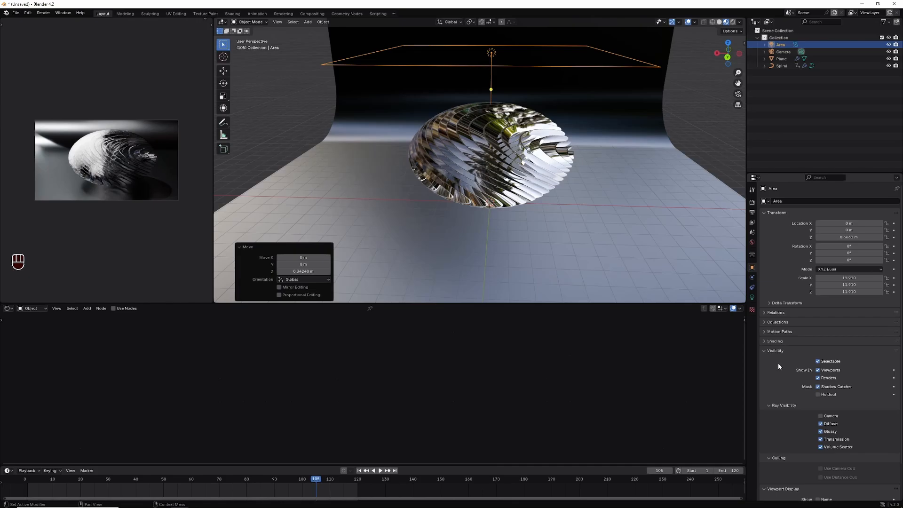
pyautogui.click(821, 432)
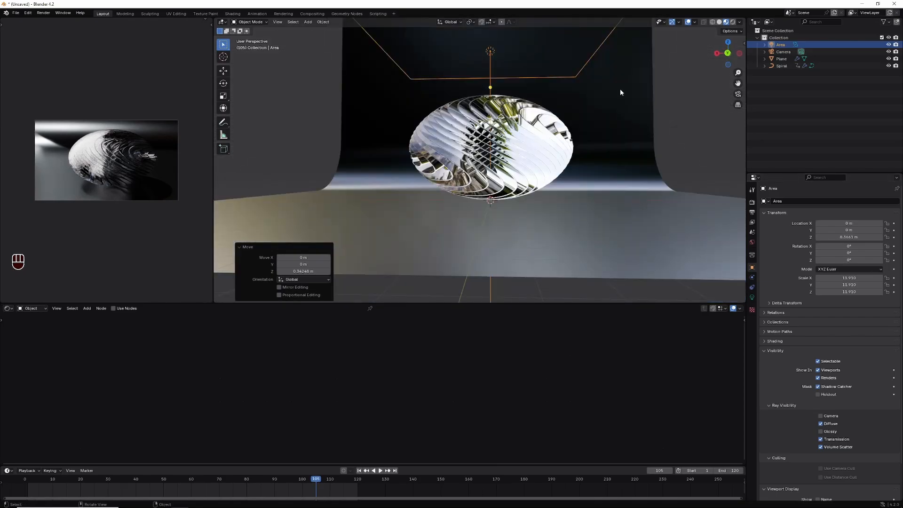
pyautogui.press('KP_0')
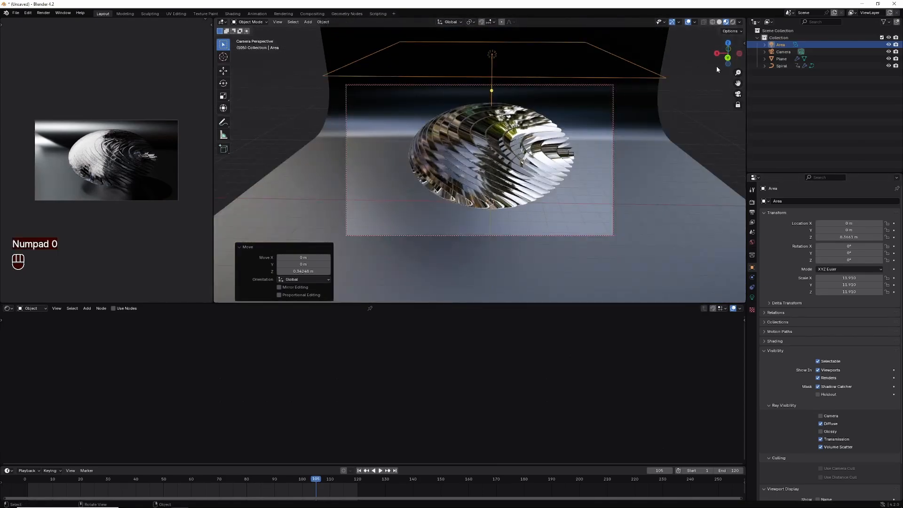
pyautogui.moveTo(729, 62); pyautogui.dragTo(730, 47)
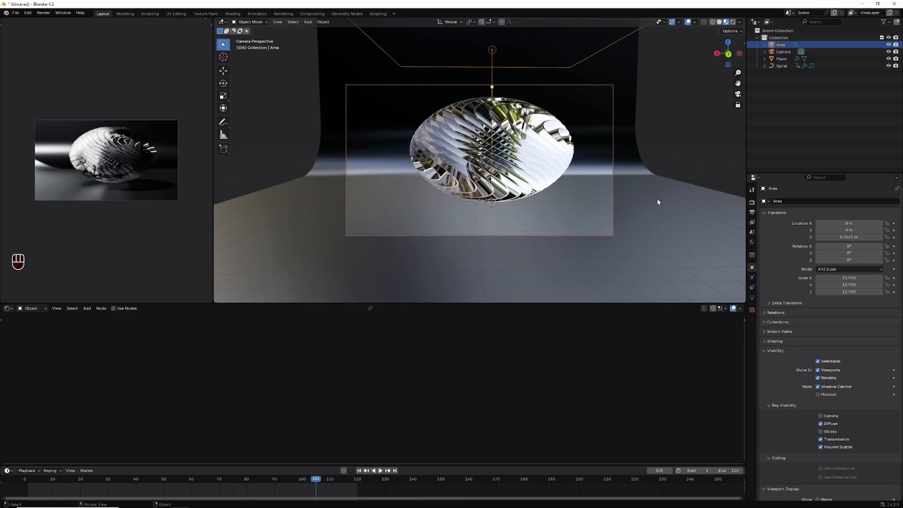
# - Raise the backdrop plane material's Roughness to about 0.5 and slightly darken its Base Color
pyautogui.click(658, 201)
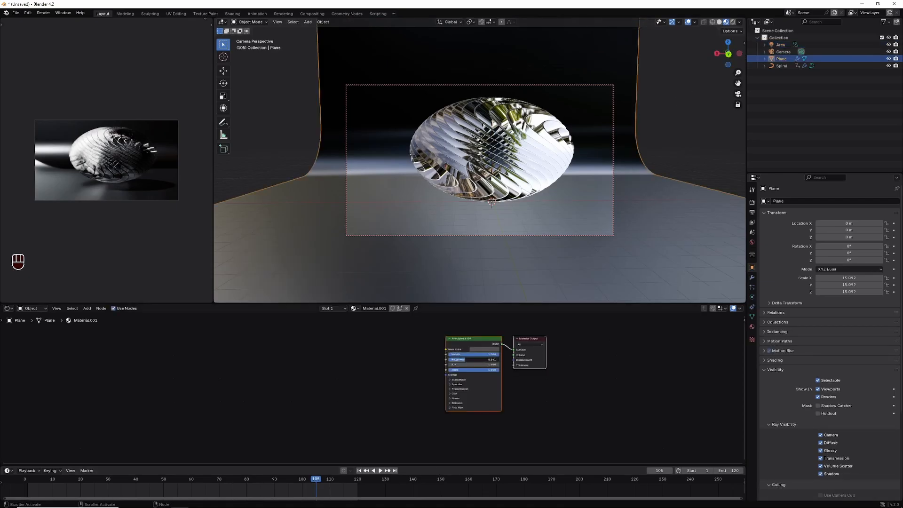
pyautogui.moveTo(465, 360); pyautogui.dragTo(475, 359)
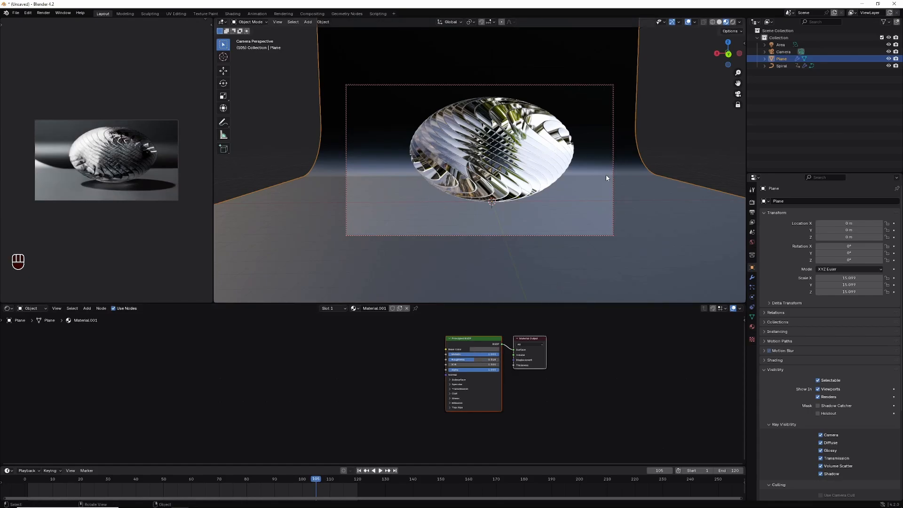
pyautogui.click(491, 350)
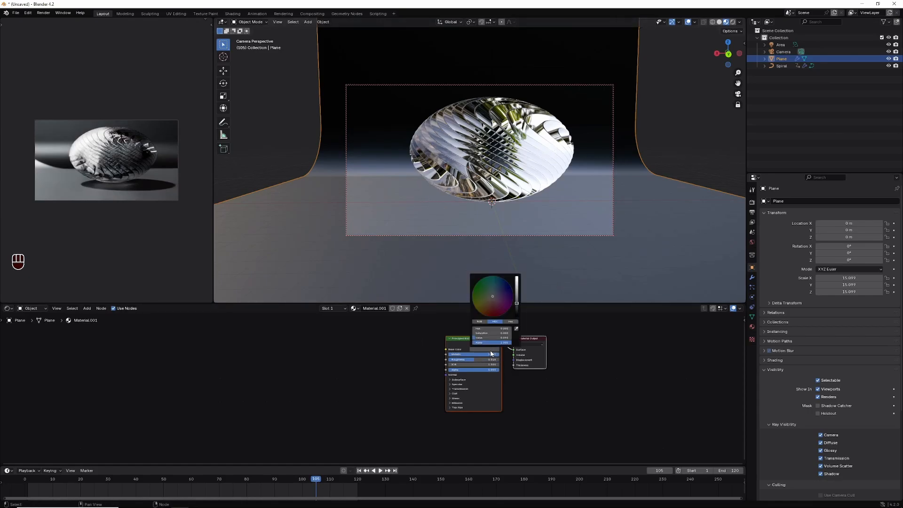
pyautogui.moveTo(517, 305)
pyautogui.mouseDown()
pyautogui.moveTo(517, 287)
pyautogui.moveTo(517, 306)
pyautogui.mouseUp()
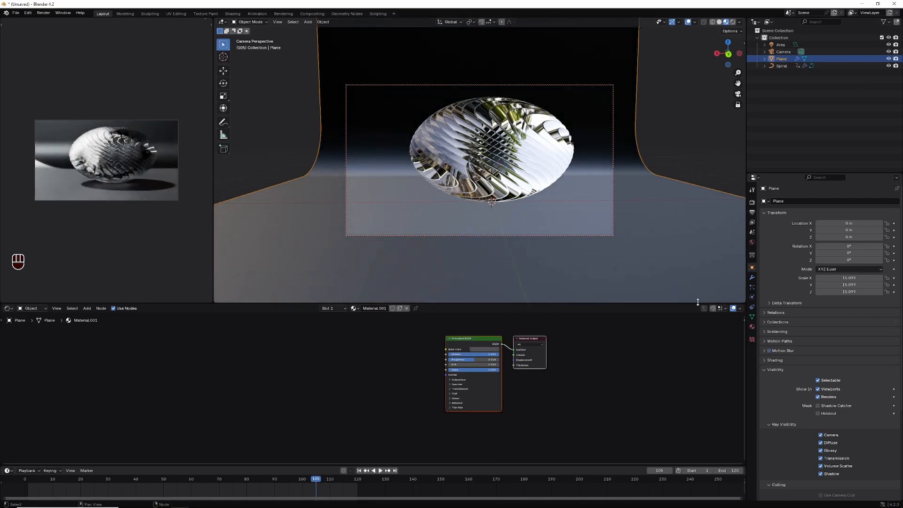
# - Move the area light about 13 m in the negative direction along the global Y axis
pyautogui.click(781, 44)
pyautogui.press('g')
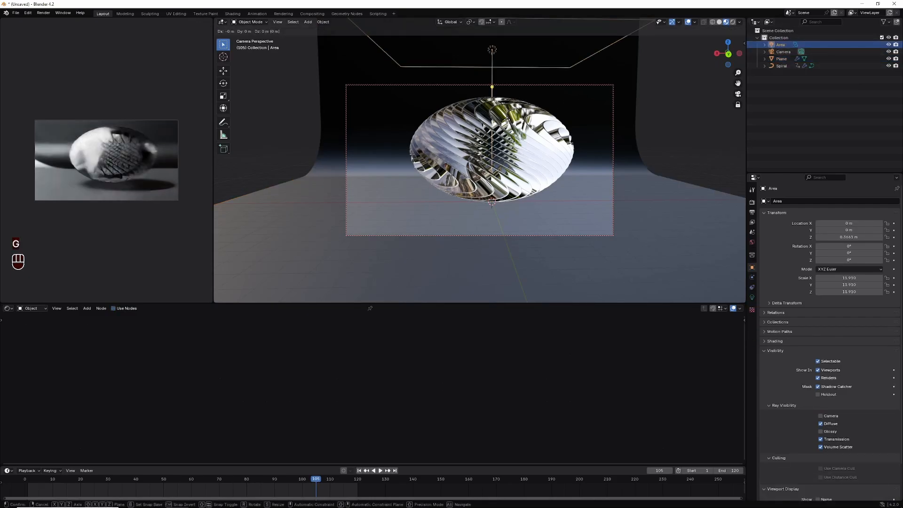
pyautogui.press('y')
pyautogui.press('y')
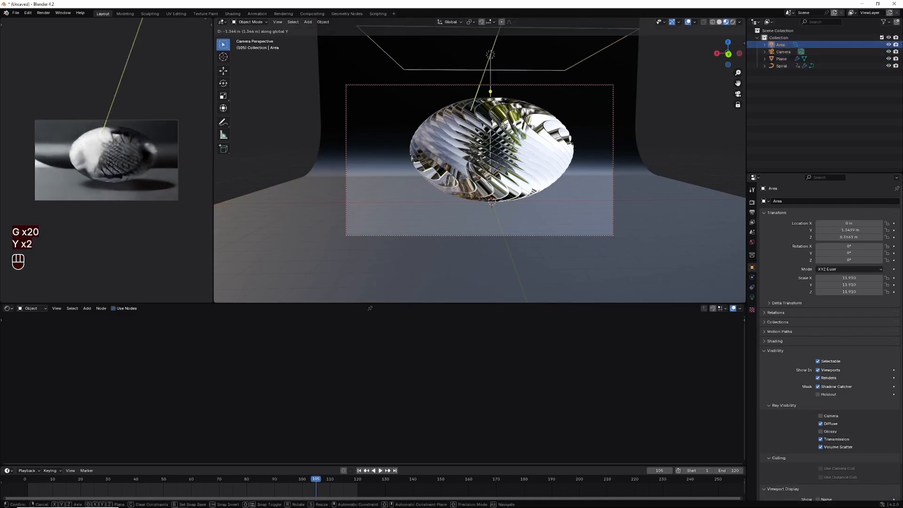
pyautogui.press('y')
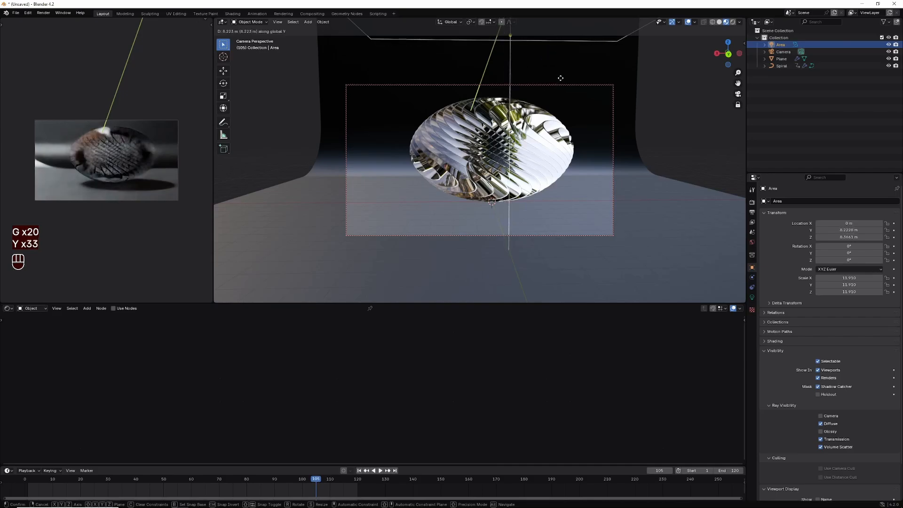
pyautogui.press('y')
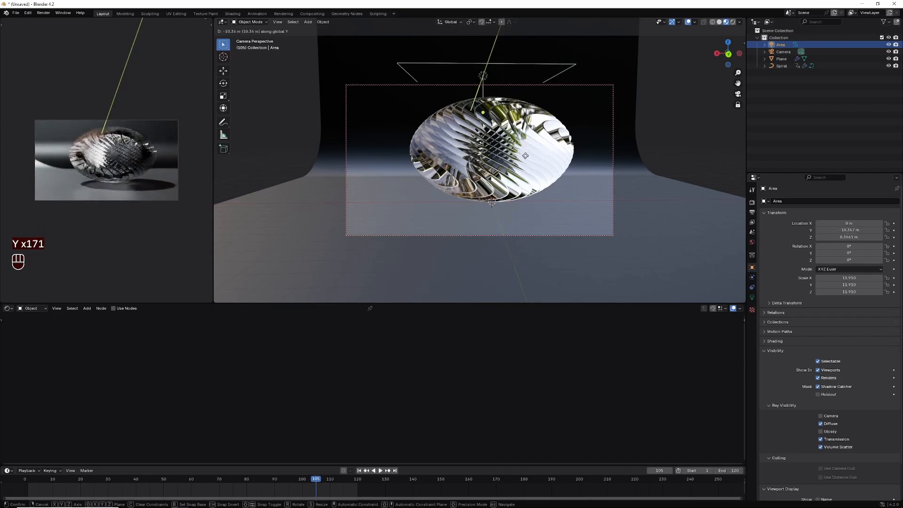
pyautogui.press('y')
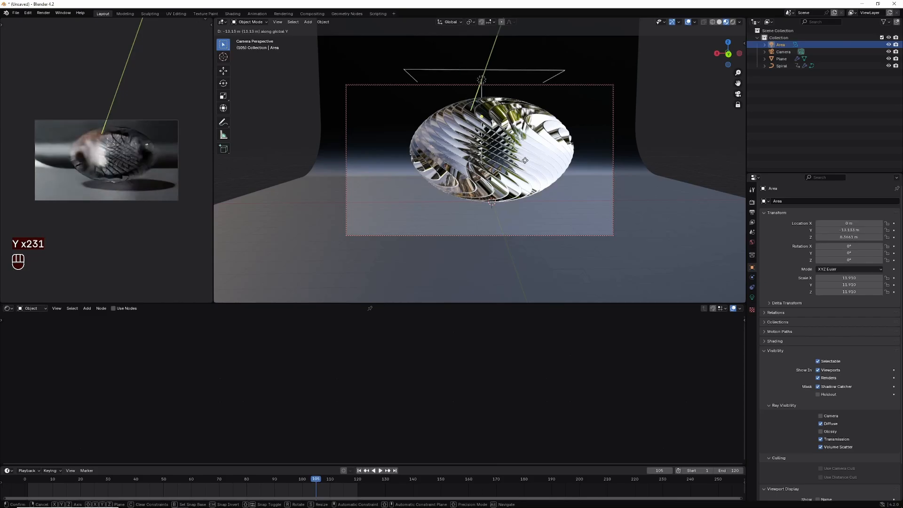
pyautogui.click(524, 160)
# - Move the backdrop plane along Y to about 1.94 m and widen it along X by a factor of 1.446
pyautogui.click(383, 142)
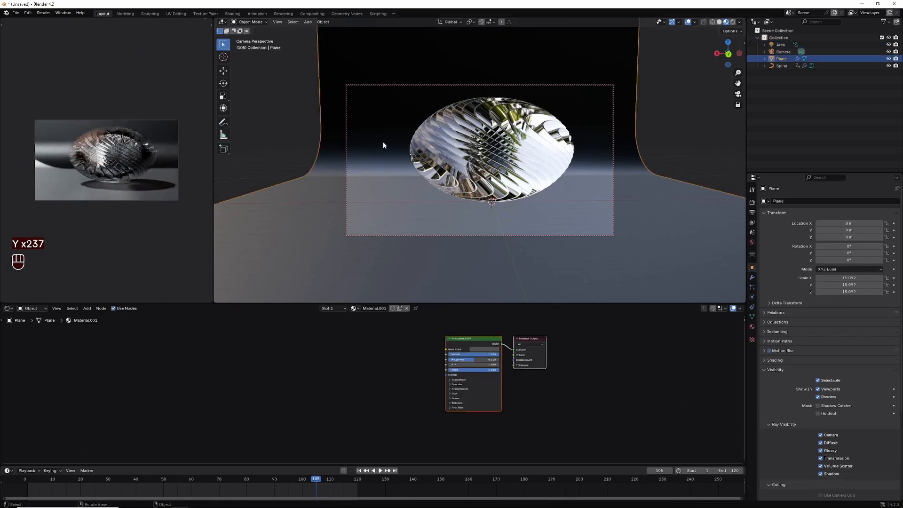
pyautogui.press('g')
pyautogui.press('y')
pyautogui.click(628, 215)
pyautogui.press('s')
pyautogui.press('x')
pyautogui.click(693, 218)
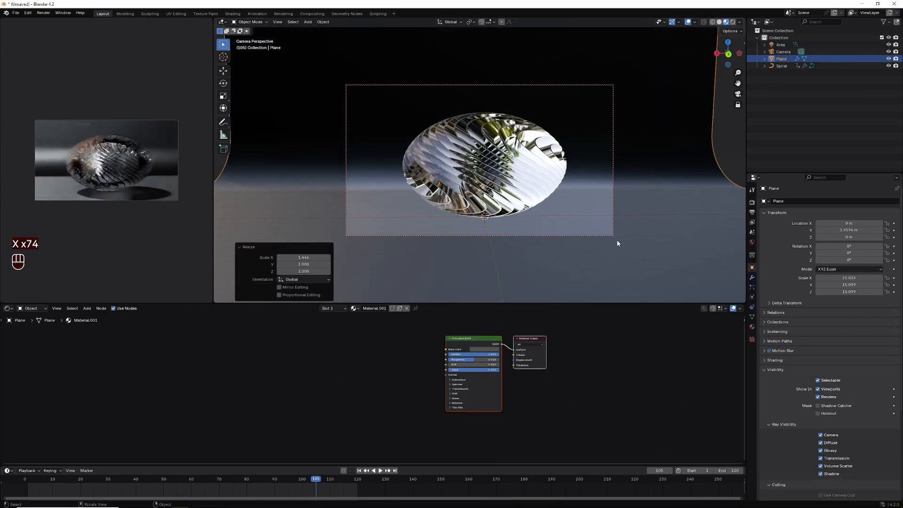
# - Shift the backdrop plane about 0.7 m in negative Y and lower its material Roughness to about 0.4
pyautogui.press('g')
pyautogui.press('y')
pyautogui.click(640, 201)
pyautogui.moveTo(453, 360); pyautogui.dragTo(513, 355)
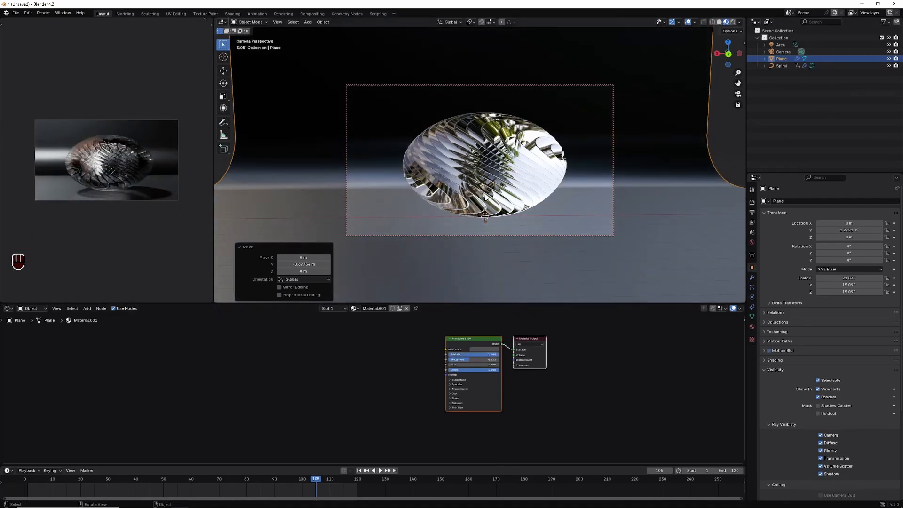
# - Render the current frame as a still image and maximize the render window
pyautogui.click(752, 242)
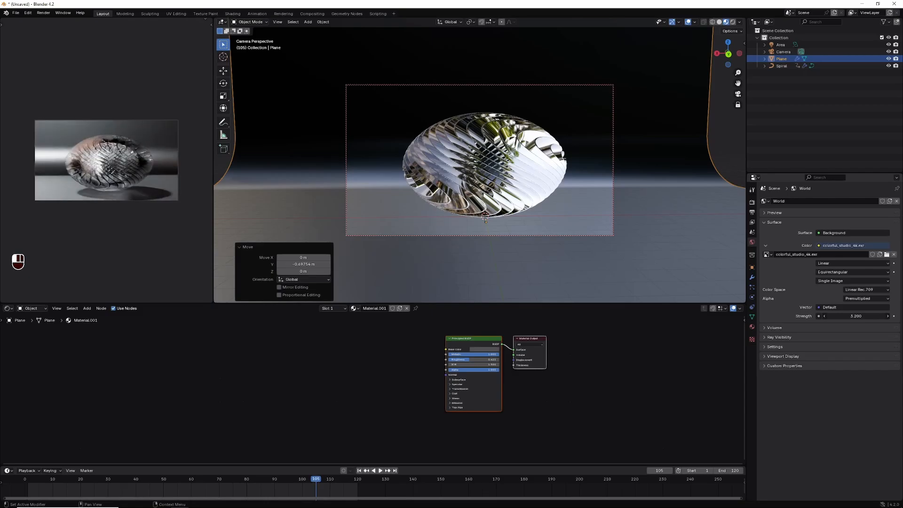
pyautogui.click(43, 12)
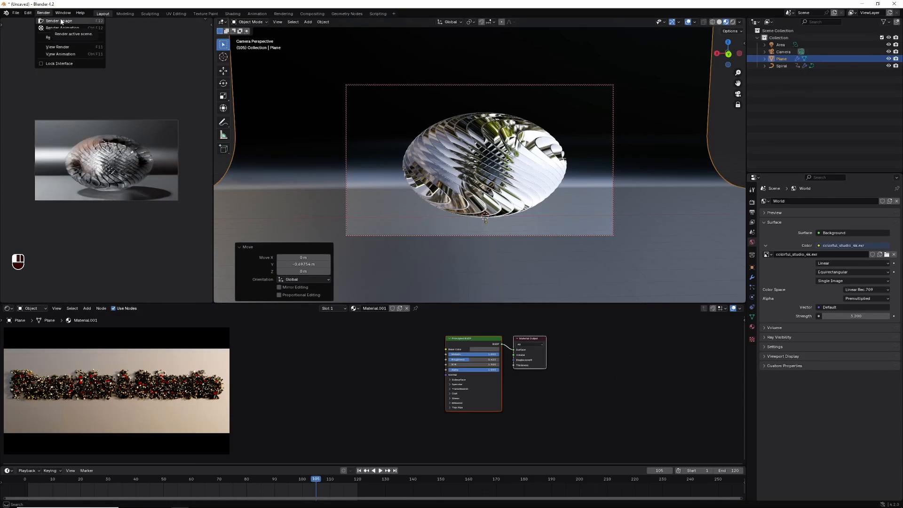
pyautogui.click(61, 21)
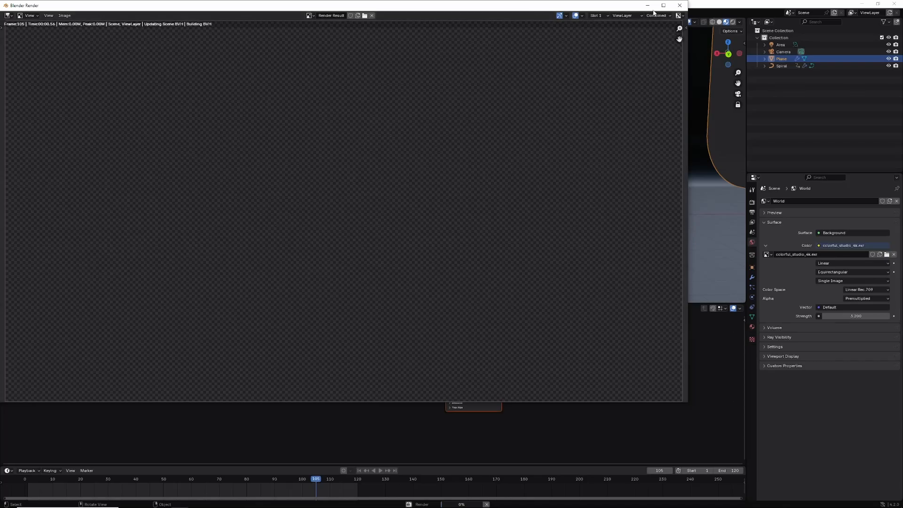
pyautogui.click(664, 5)
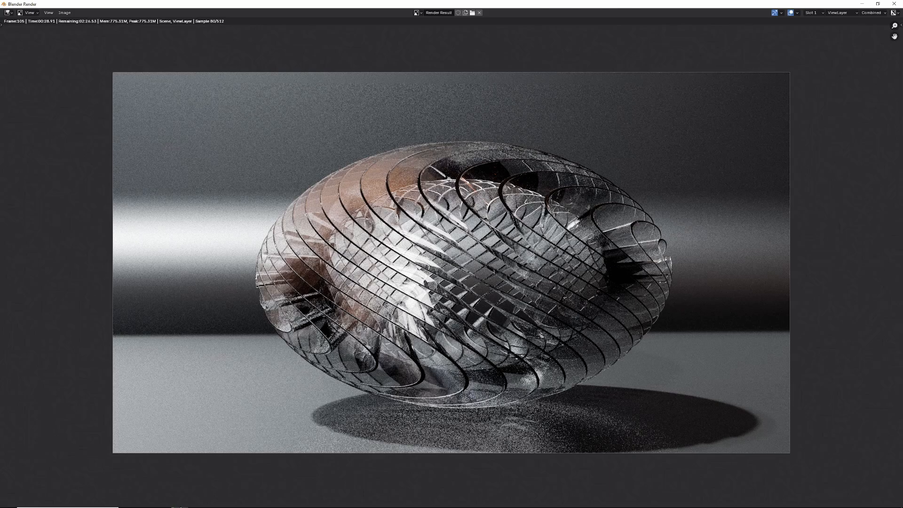
# - Return to the main Blender window while the render runs and set the scene's output frame rate to 30 fps
pyautogui.moveTo(180, 507)
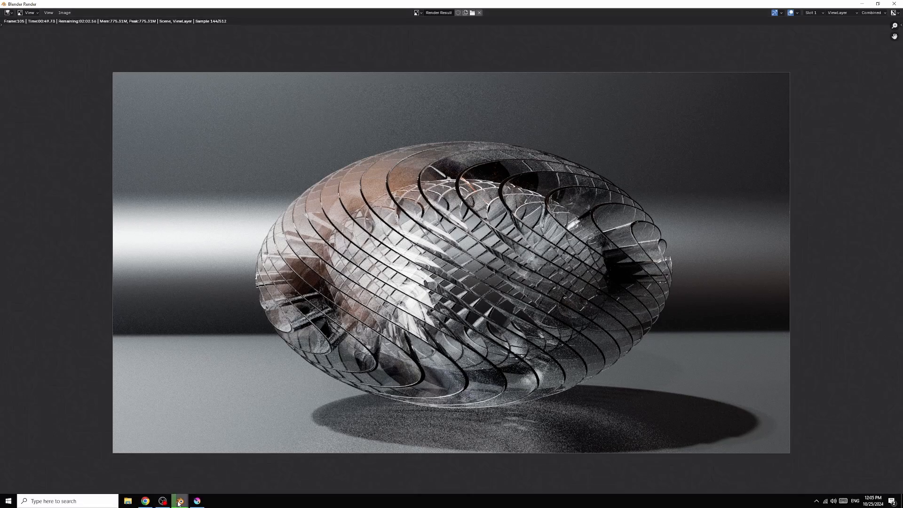
pyautogui.click(141, 470)
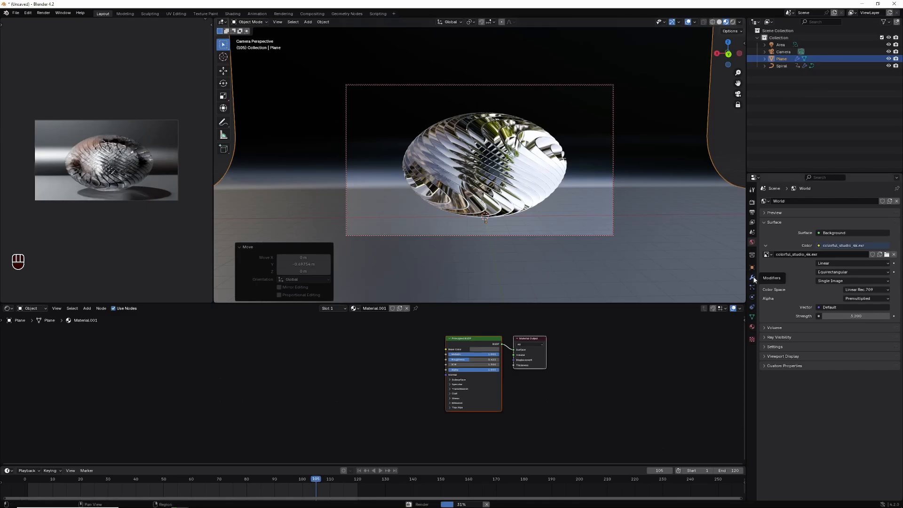
pyautogui.click(752, 213)
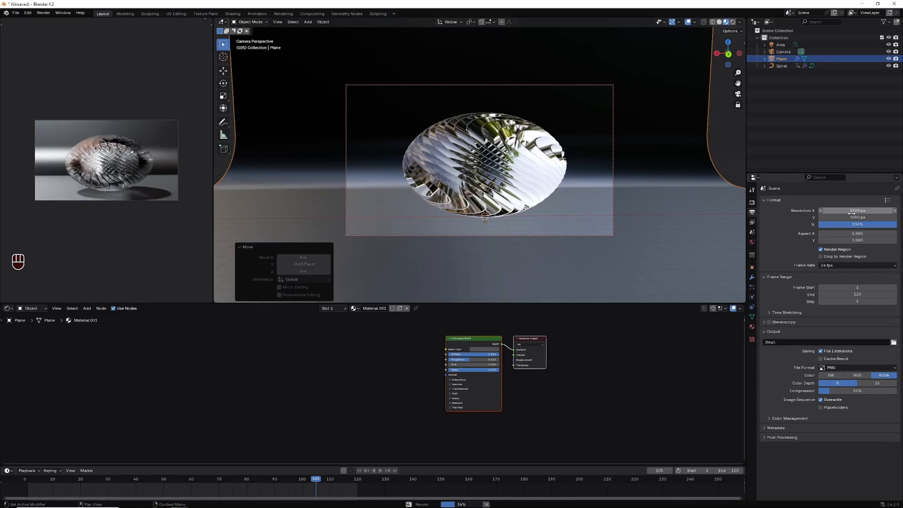
pyautogui.click(822, 257)
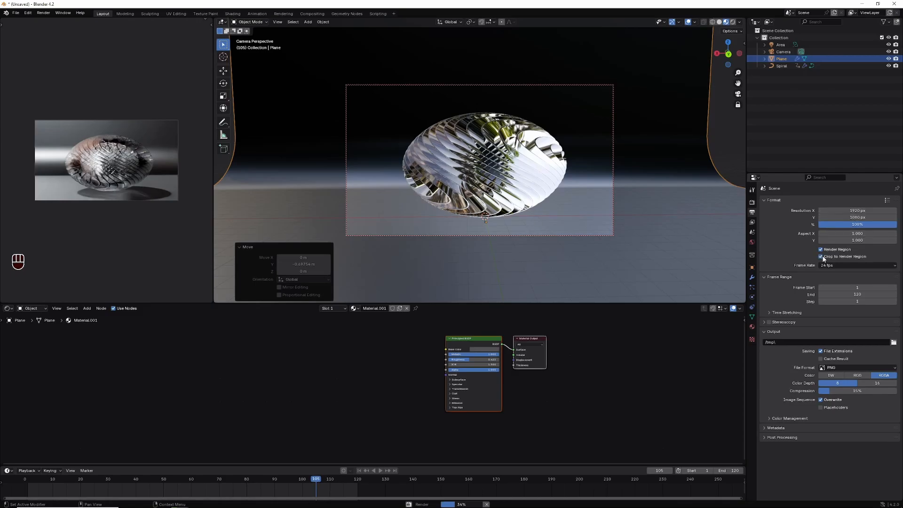
pyautogui.click(821, 256)
pyautogui.click(843, 266)
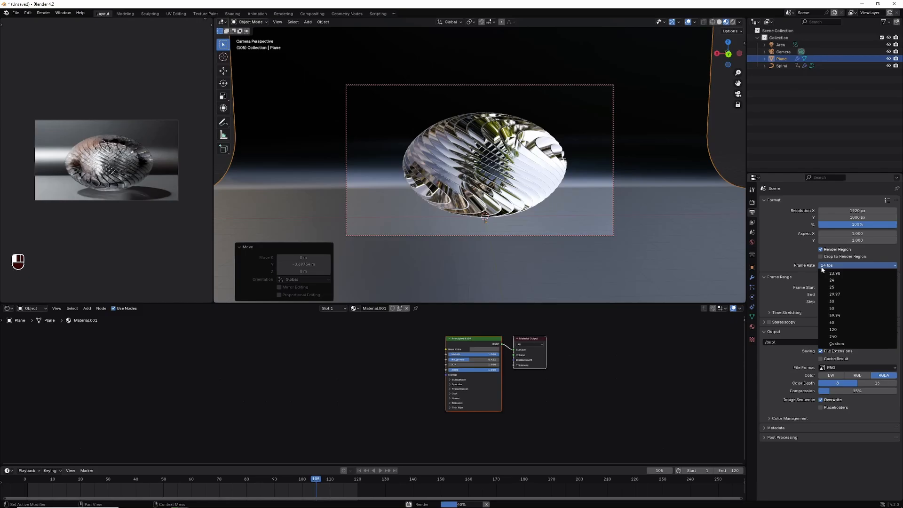
pyautogui.click(833, 302)
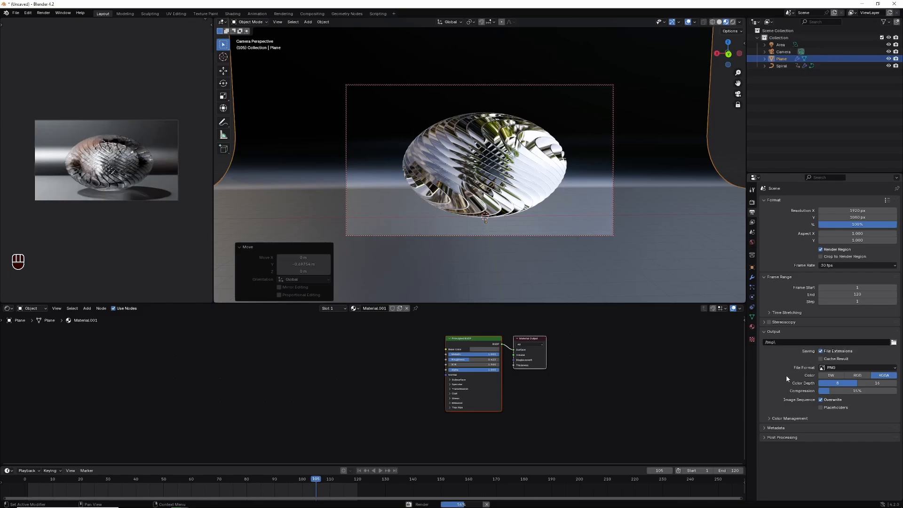
# - Set the output format to FFmpeg Video with an MPEG-4 container and High Quality output
pyautogui.click(837, 368)
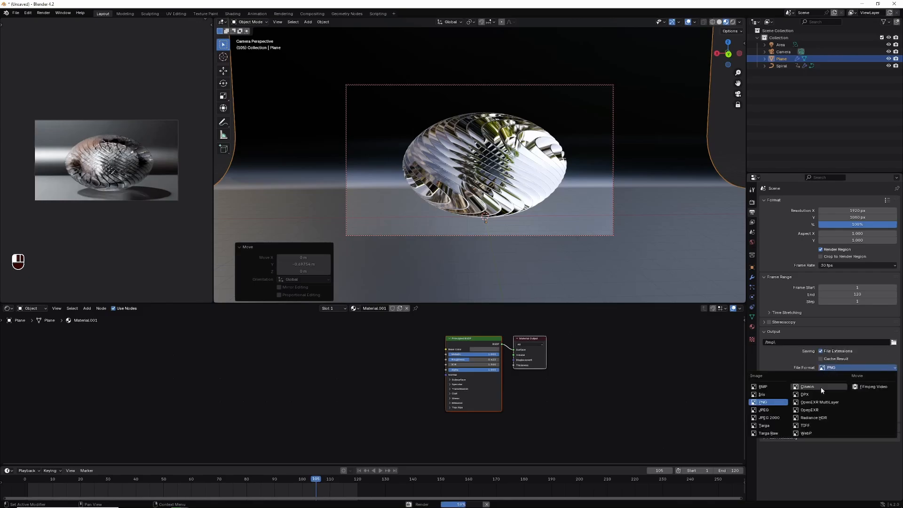
pyautogui.click(877, 387)
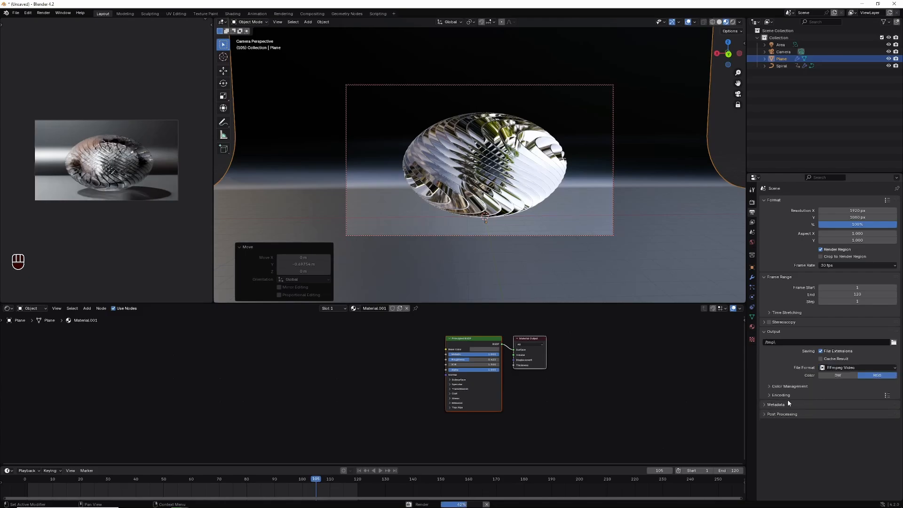
pyautogui.click(770, 395)
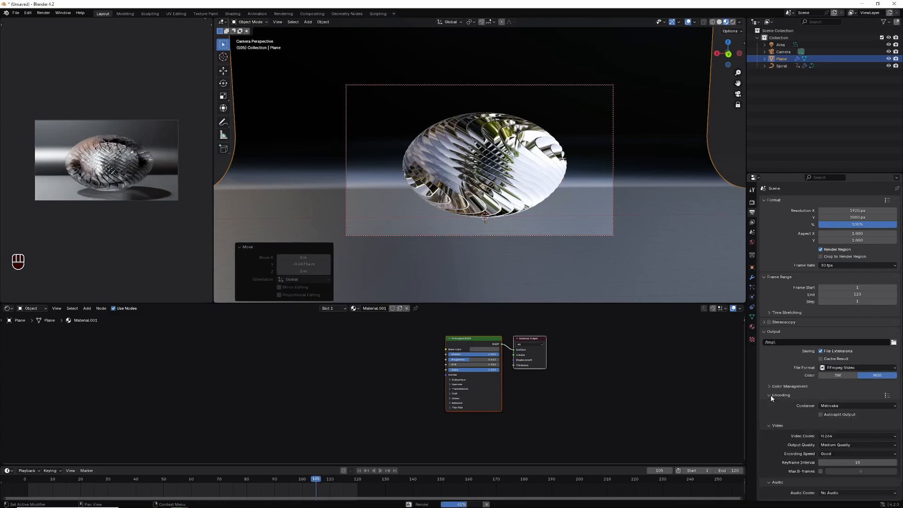
pyautogui.click(840, 406)
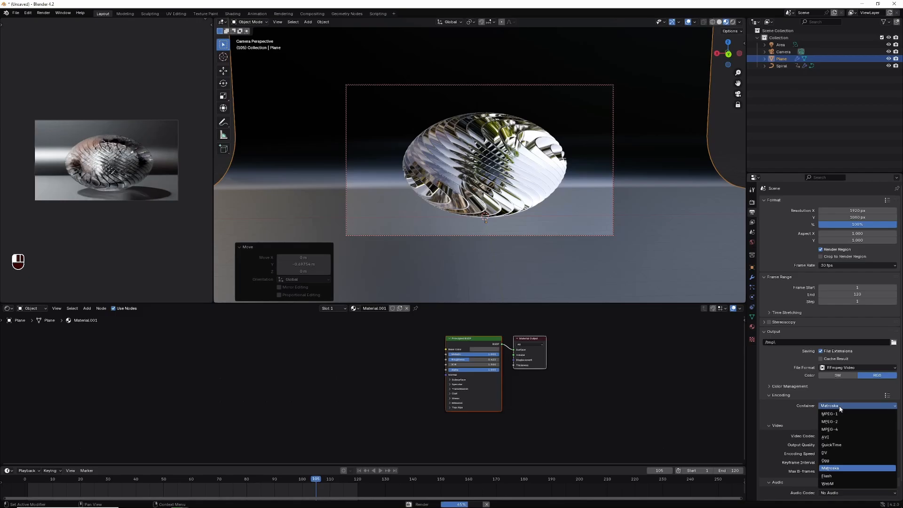
pyautogui.click(831, 428)
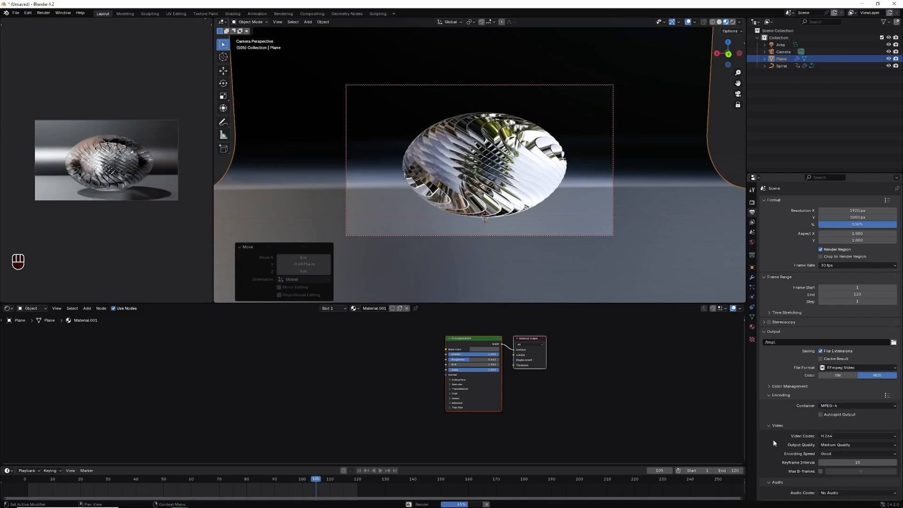
pyautogui.click(836, 446)
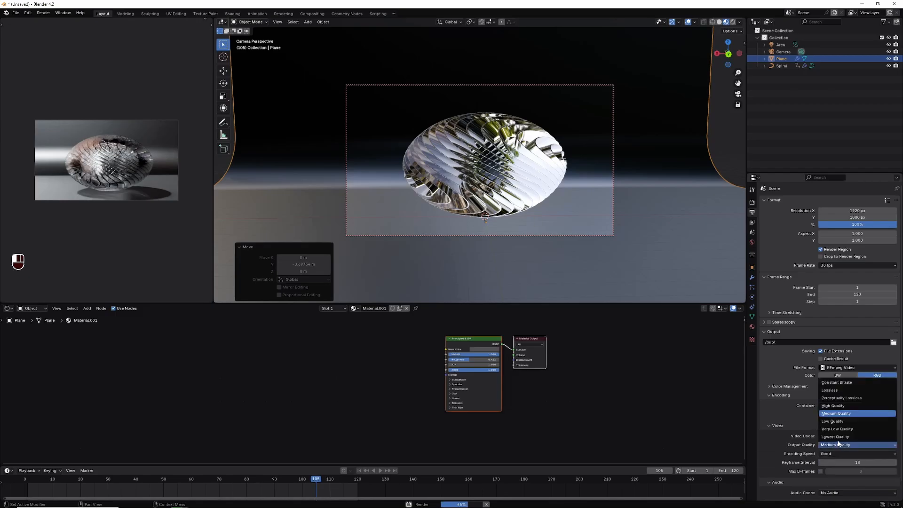
pyautogui.click(833, 406)
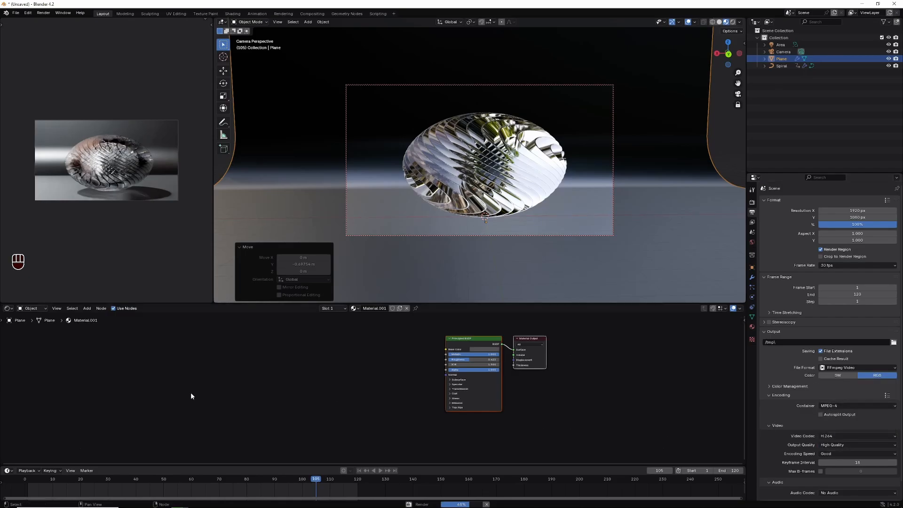
# - Bring the render window back up and examine the whole rendered image of the glass spiral
pyautogui.click(42, 13)
pyautogui.moveTo(465, 505)
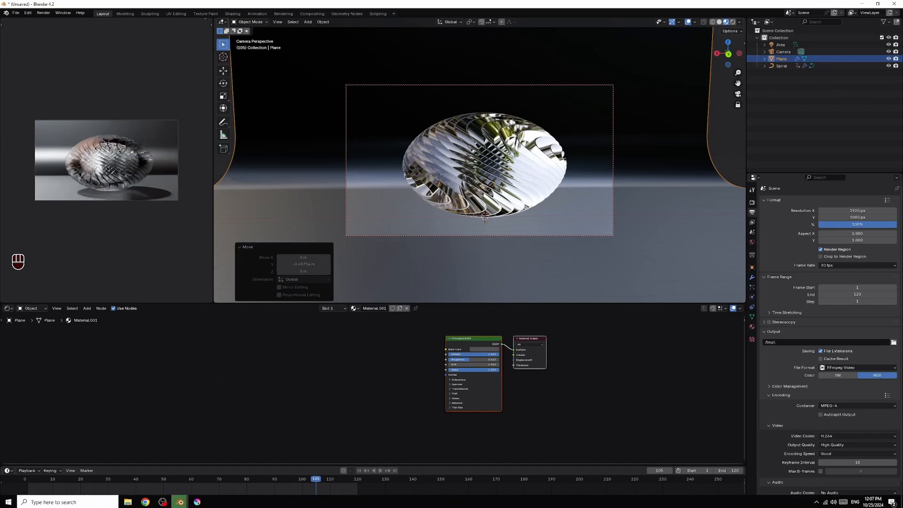
pyautogui.moveTo(179, 503)
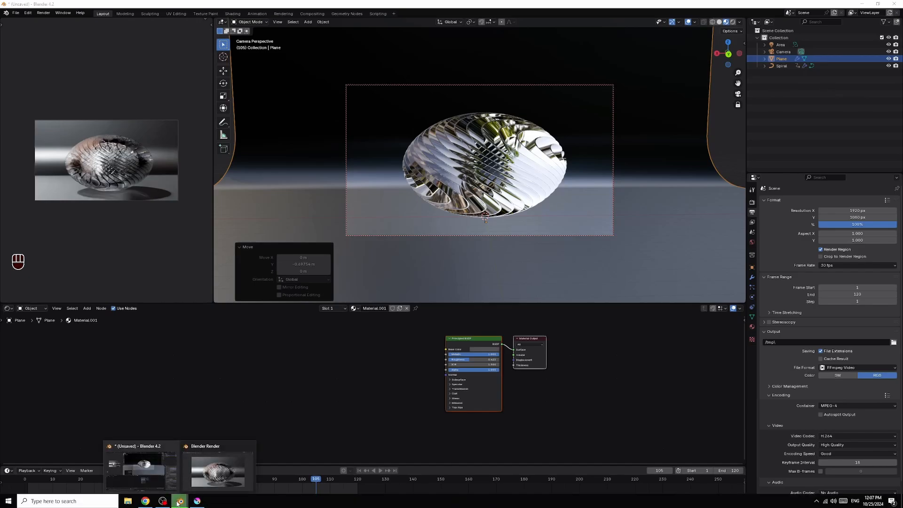
pyautogui.click(217, 468)
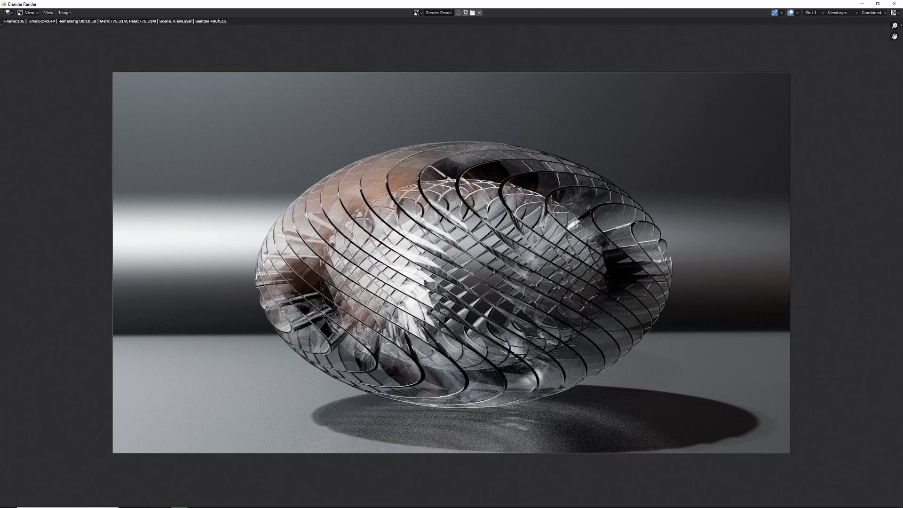
pyautogui.scroll(-1, 482, 228)
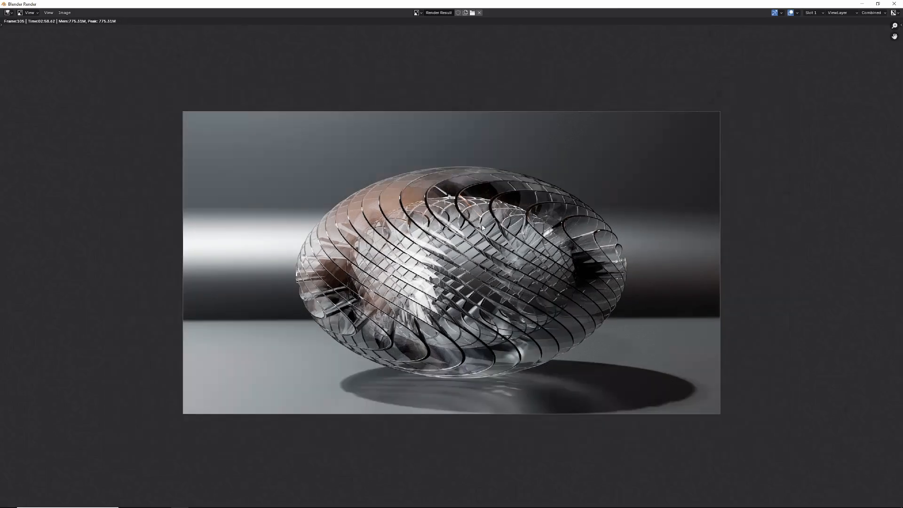